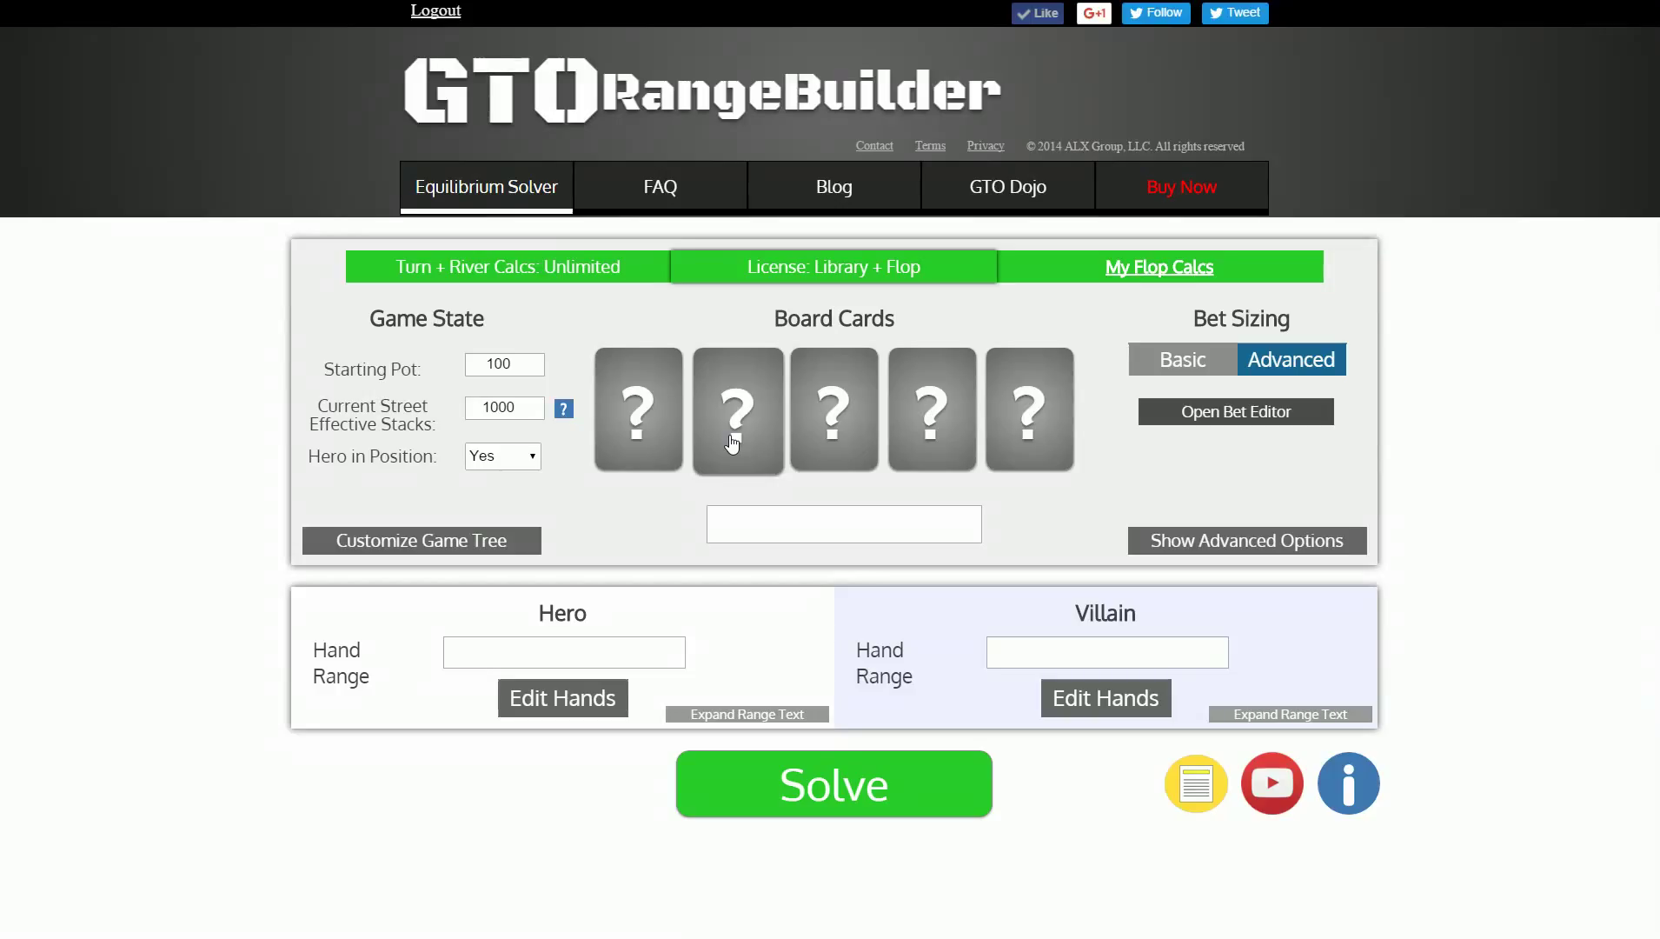
Step: Set the flop board cards to six of diamonds, eight of hearts and nine of spades
{"action": "left_click", "coordinate": [753, 416]}
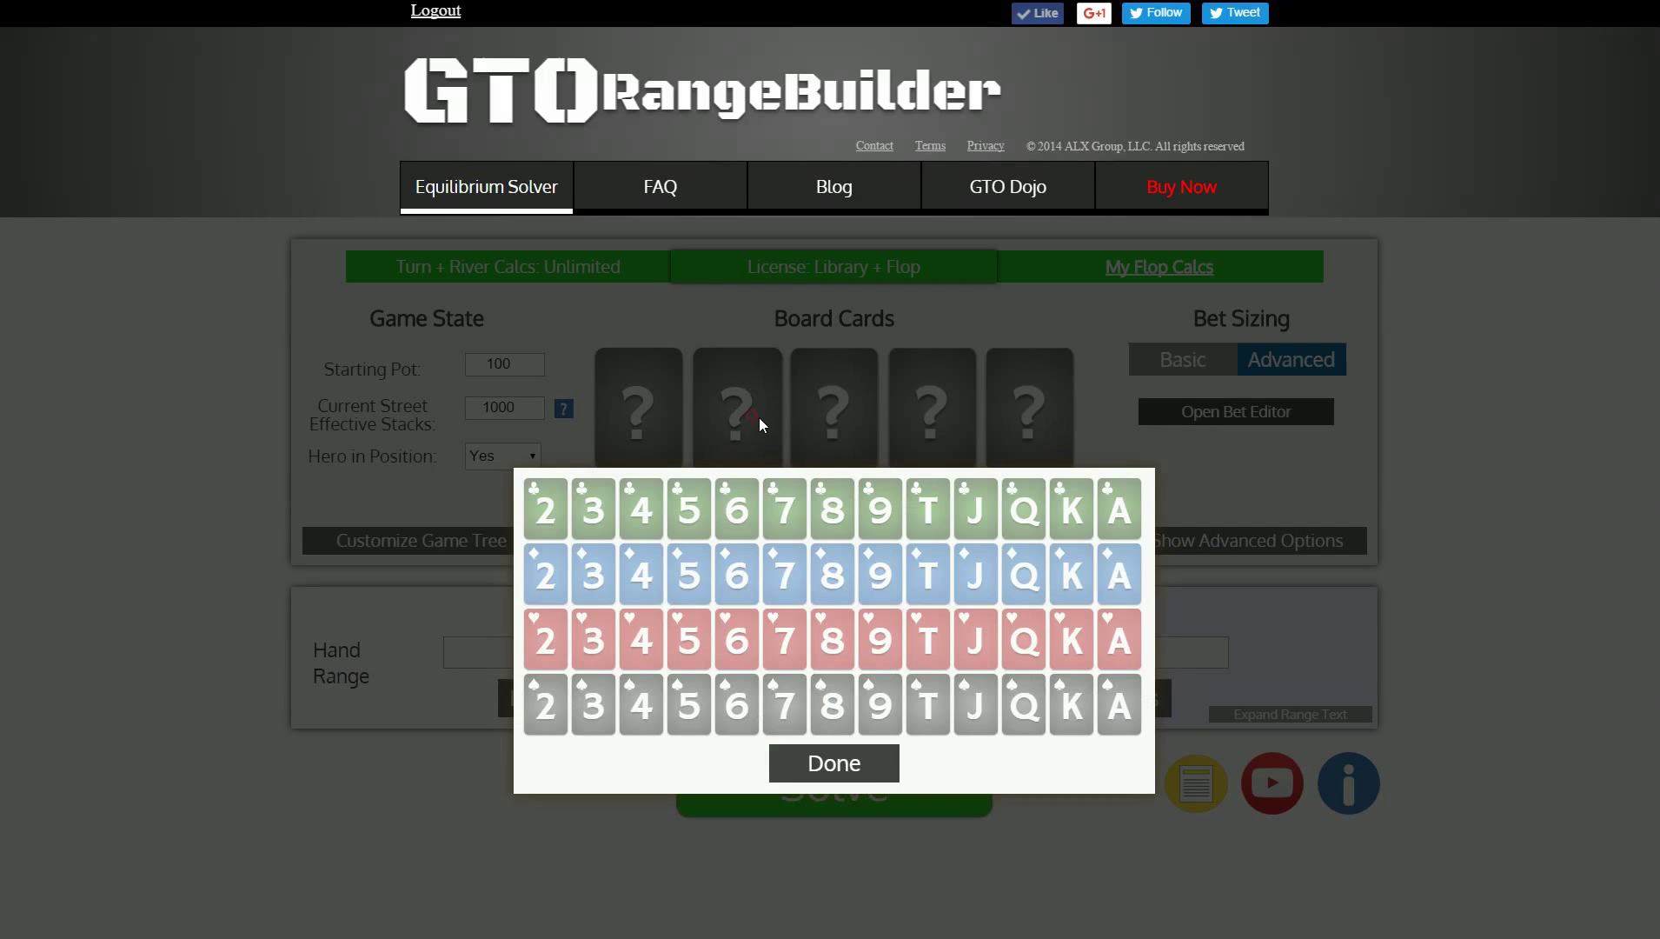
{"action": "left_click", "coordinate": [737, 574]}
{"action": "left_click", "coordinate": [832, 639]}
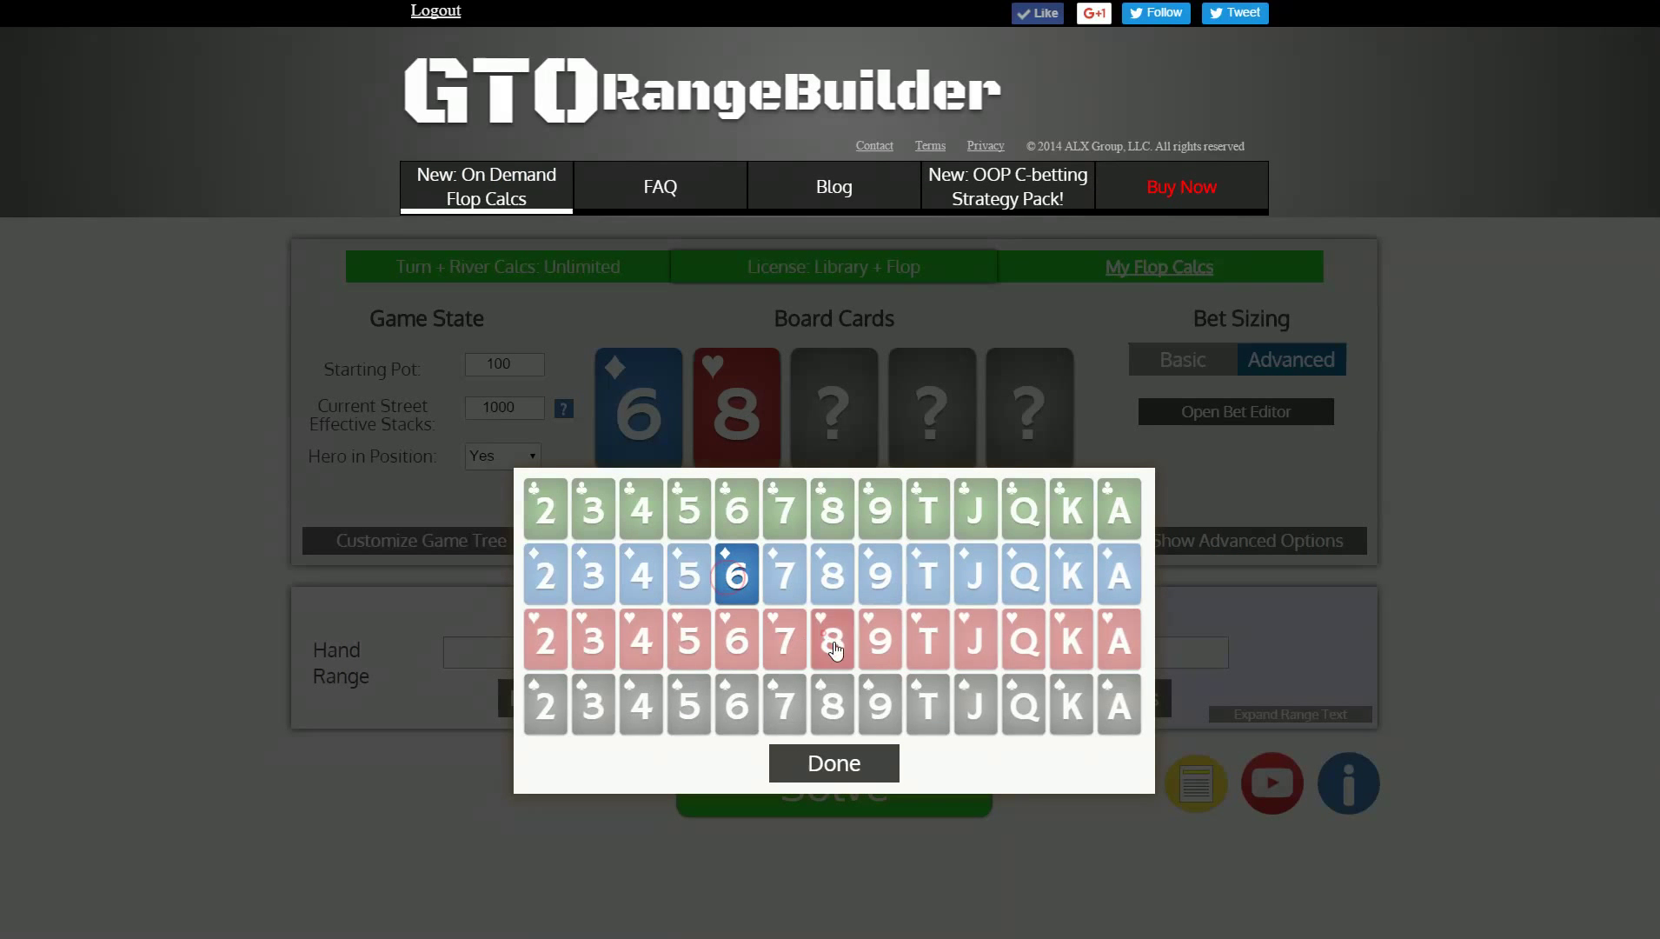
{"action": "left_click", "coordinate": [879, 708]}
{"action": "left_click", "coordinate": [856, 761]}
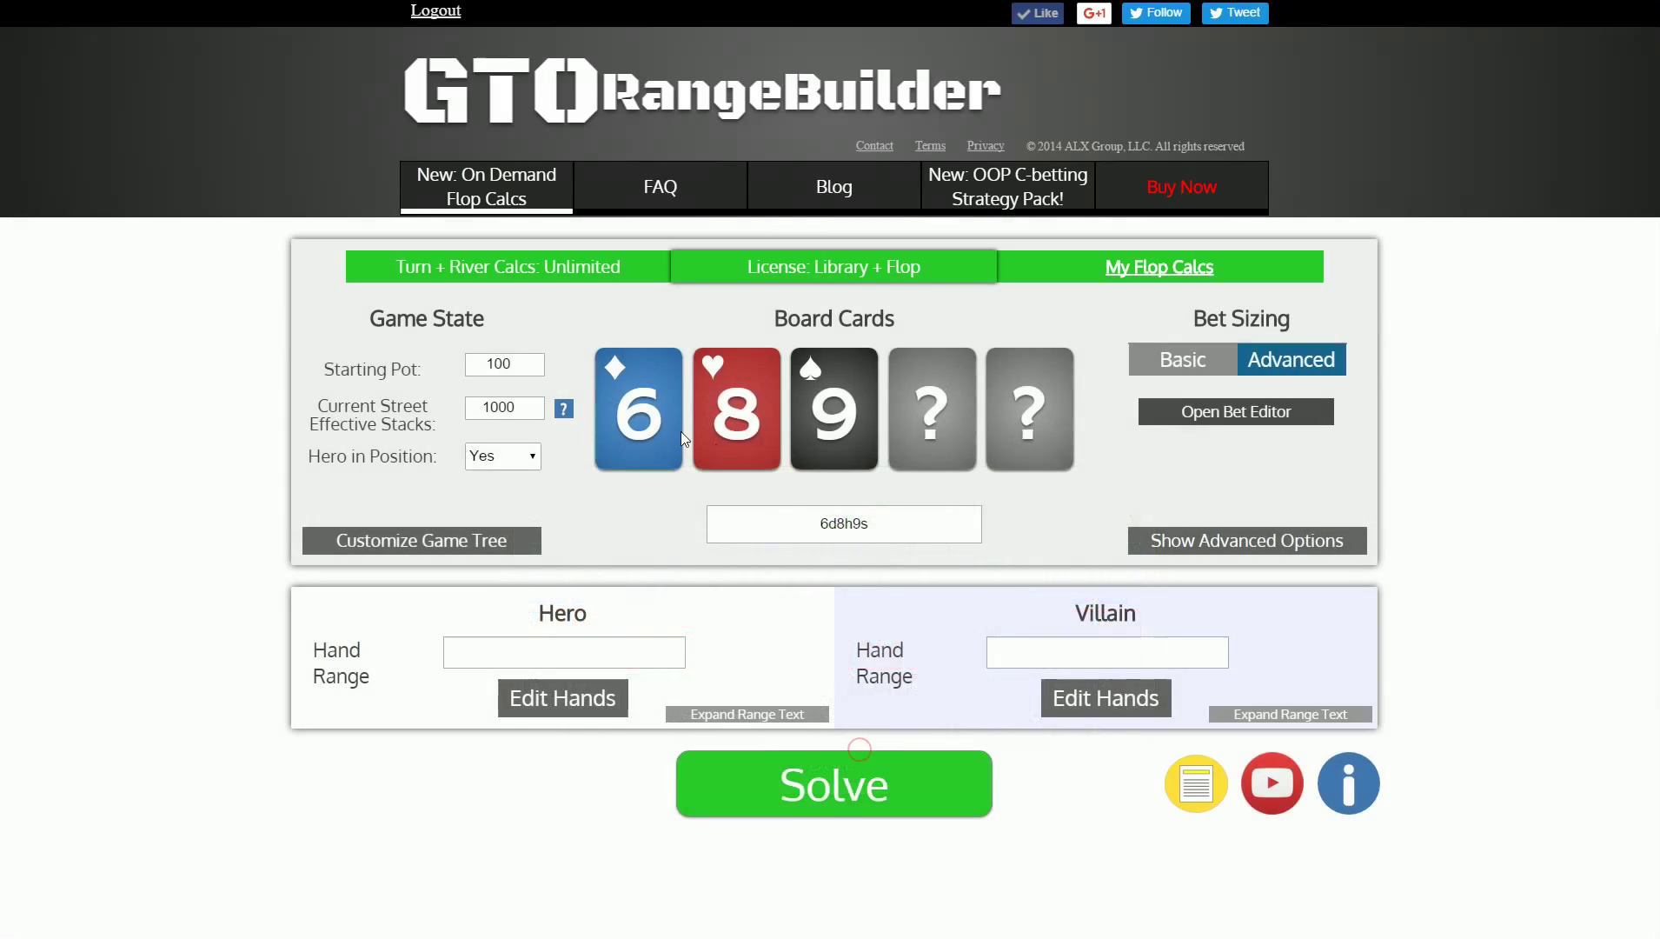
Step: Set the hero's hand range to the top 2.6% of hands (AKs, TT+)
{"action": "left_click", "coordinate": [613, 698]}
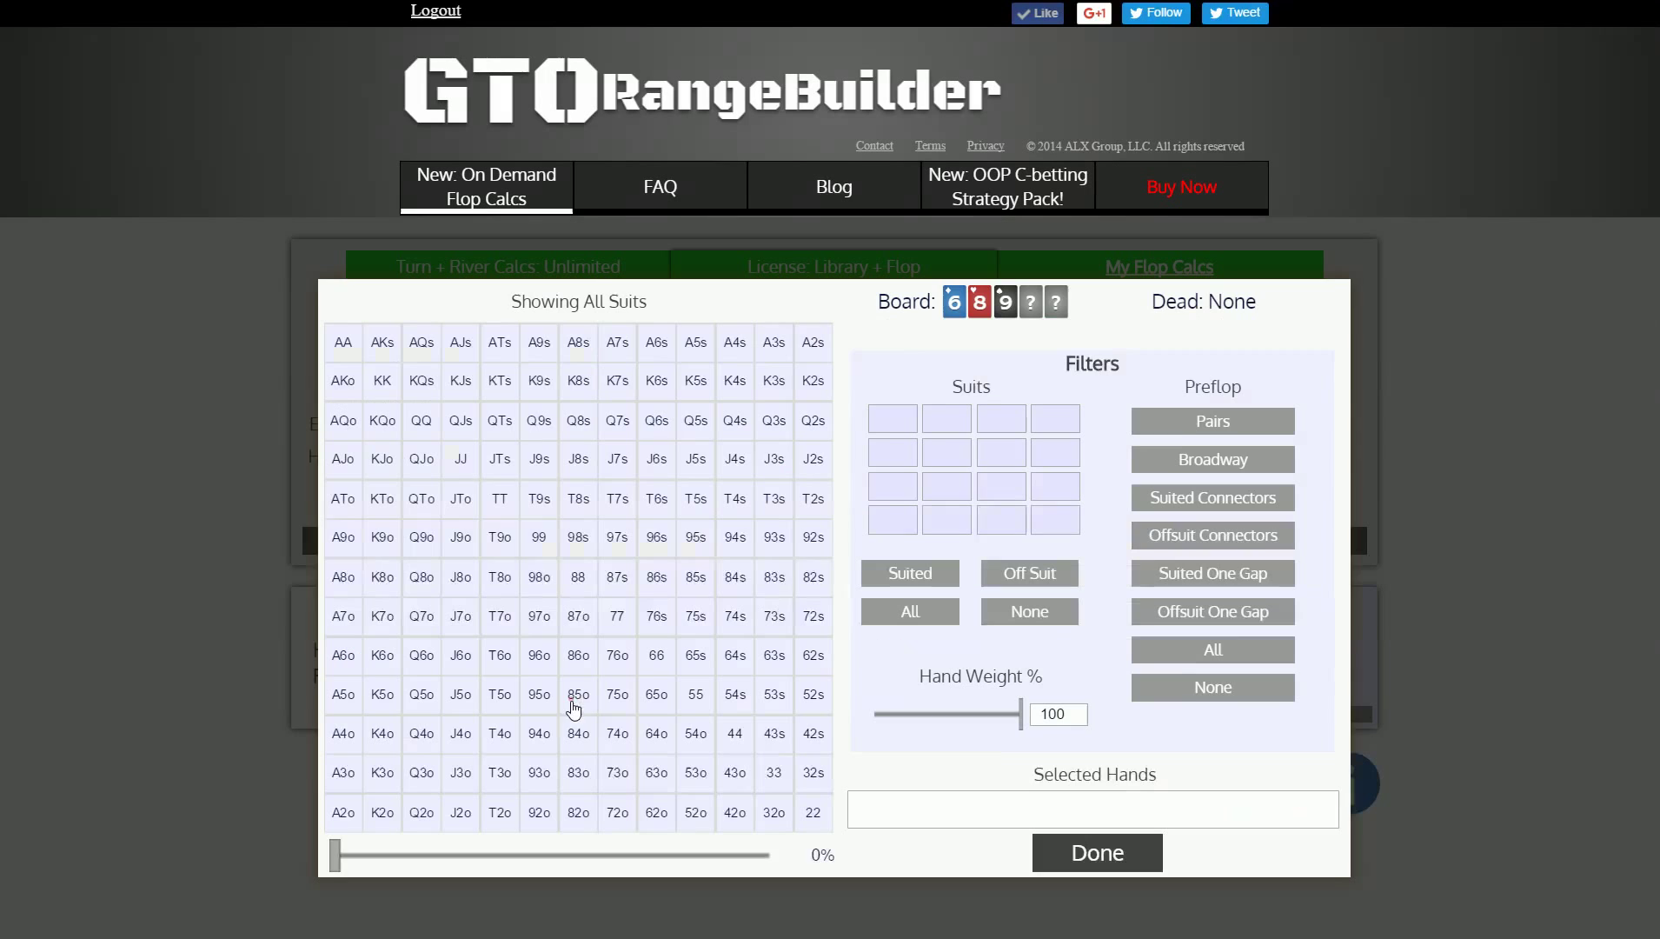
{"action": "left_click_drag", "start_coordinate": [339, 854], "coordinate": [351, 858]}
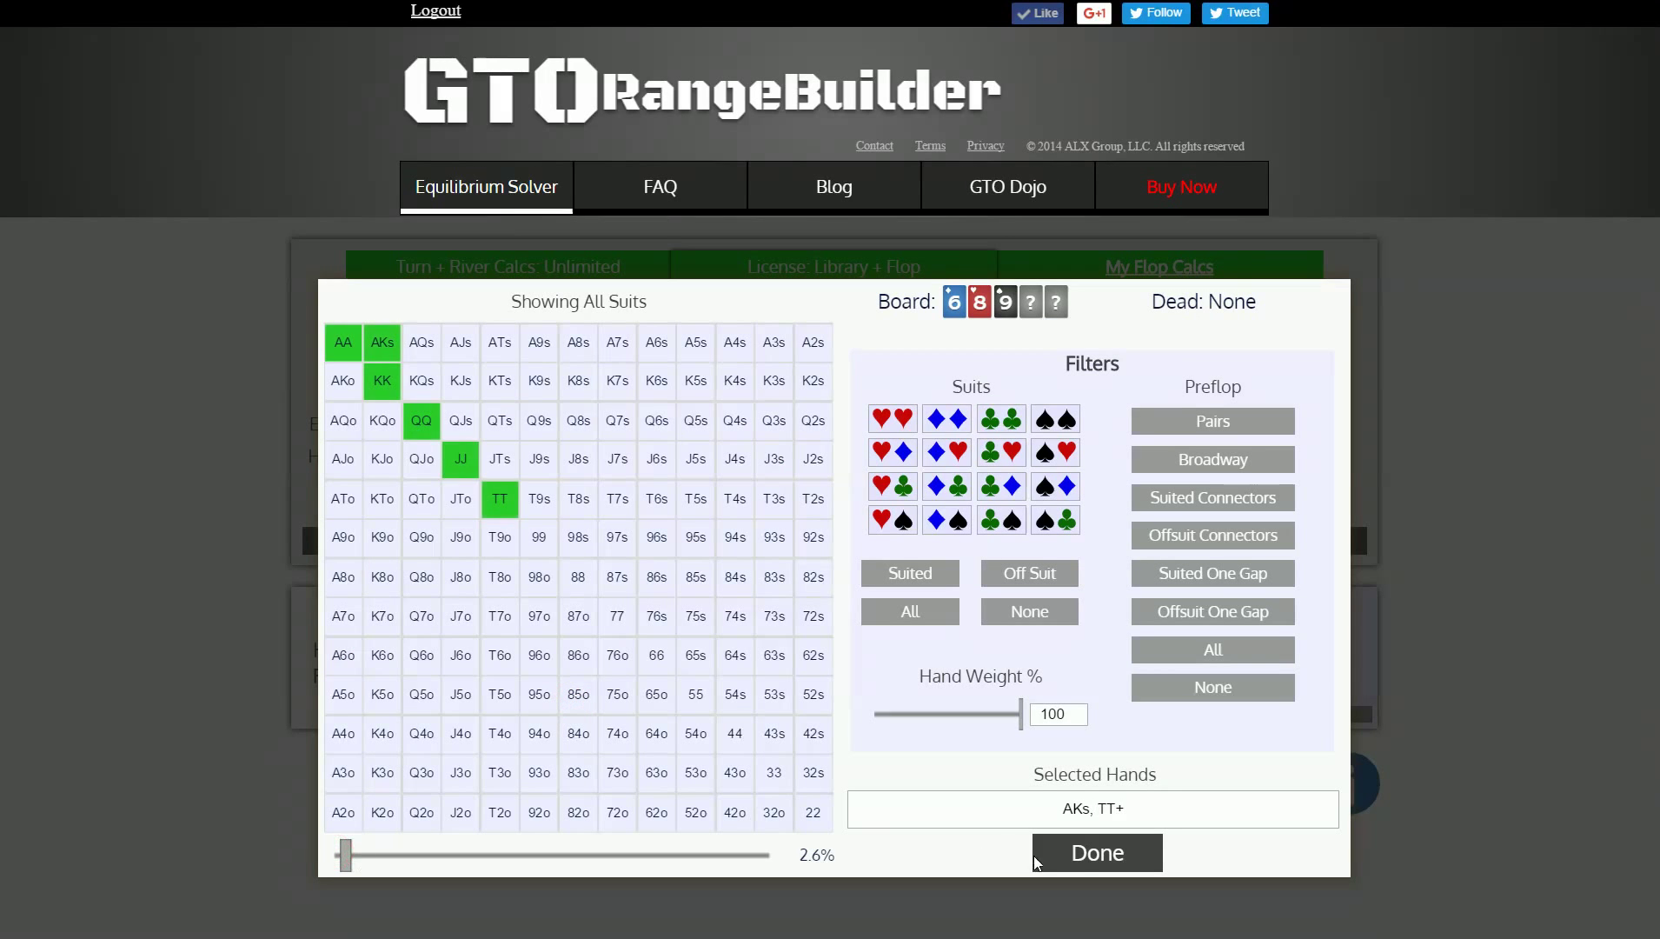
{"action": "left_click", "coordinate": [1073, 852]}
Step: Set the villain's hand range to the top 1.8% (JJ+) and the current street effective stacks to 300
{"action": "left_click", "coordinate": [1080, 695]}
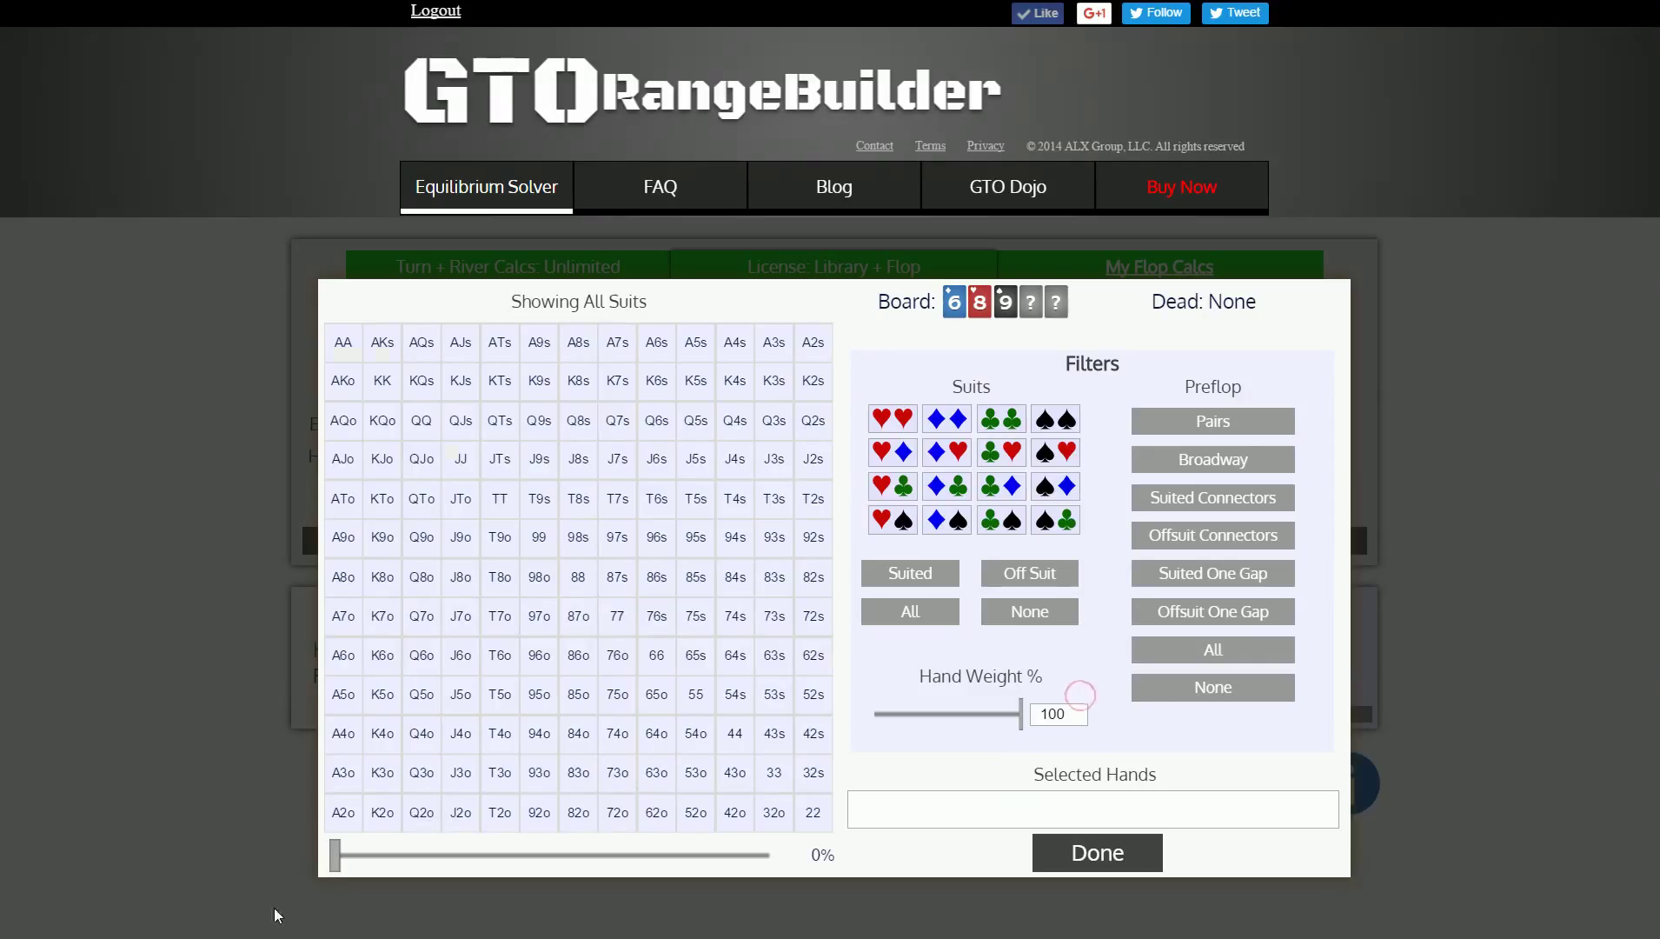
{"action": "left_click_drag", "start_coordinate": [330, 868], "coordinate": [401, 872]}
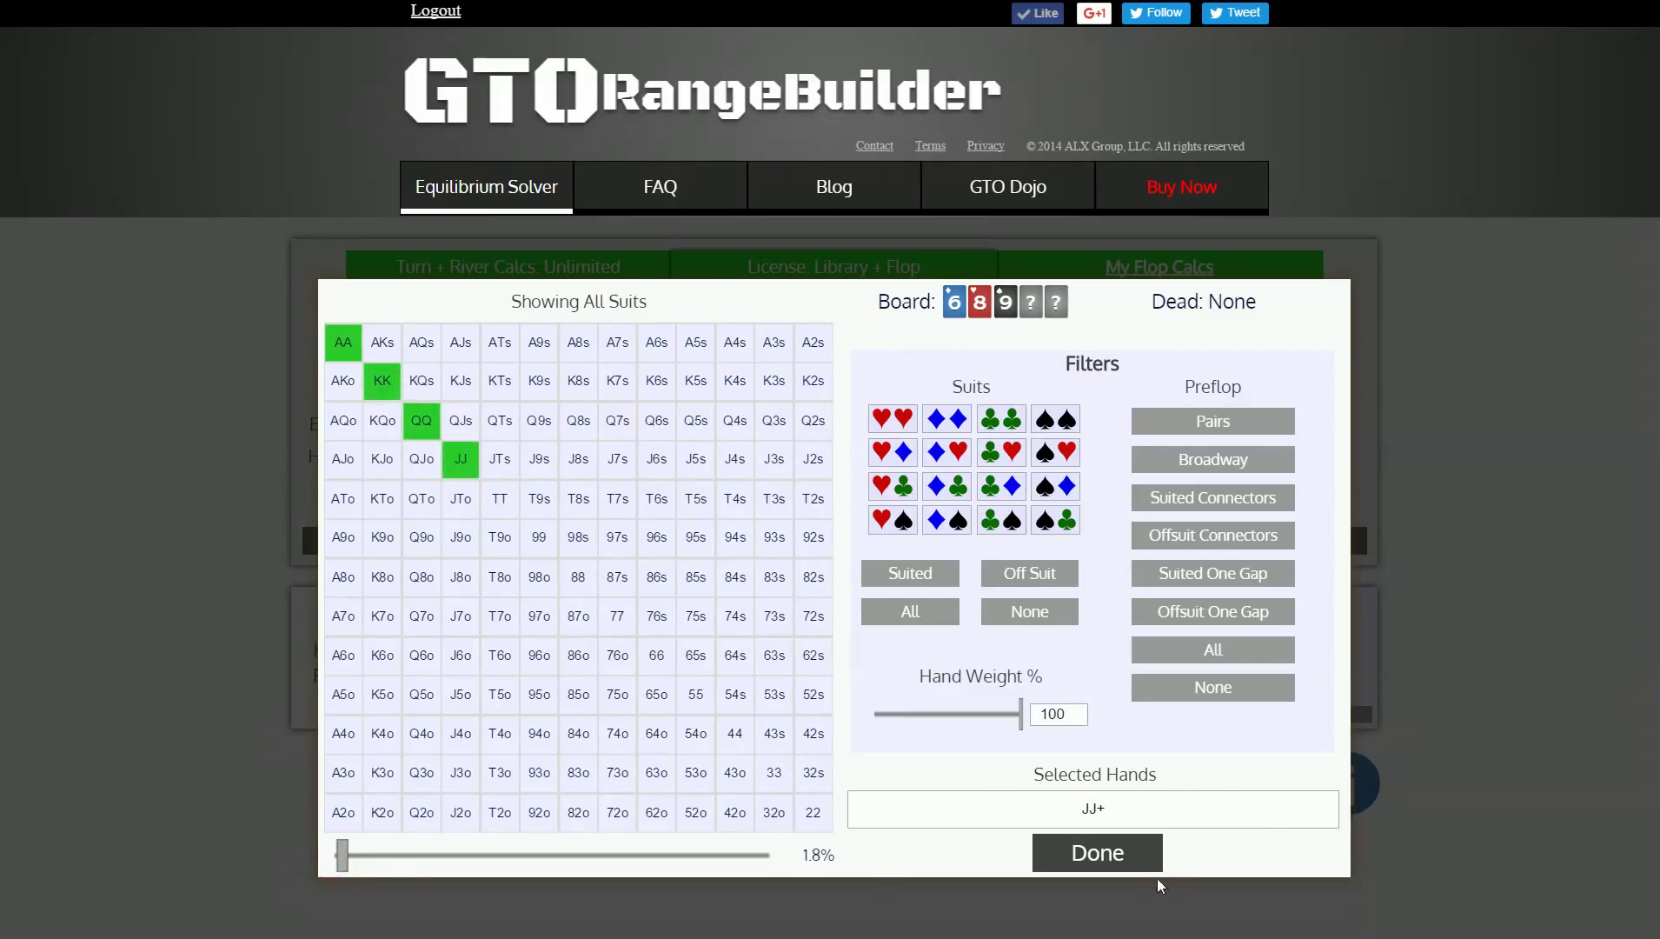
{"action": "left_click", "coordinate": [1134, 857]}
{"action": "double_click", "coordinate": [517, 409]}
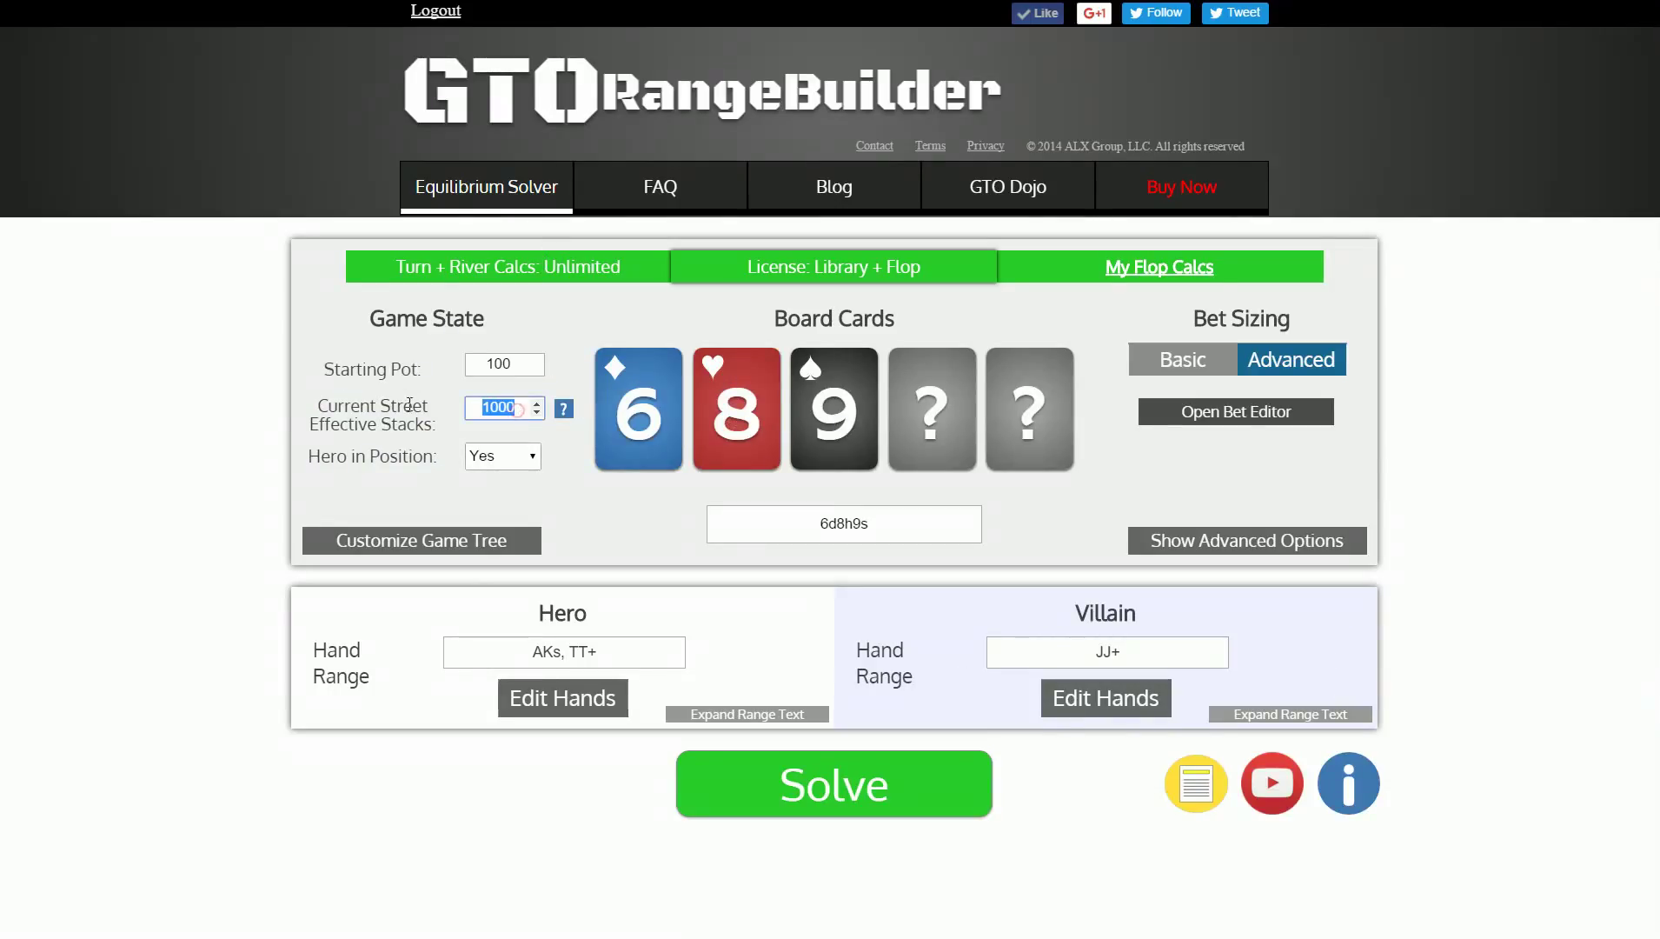
{"action": "type", "text": "300"}
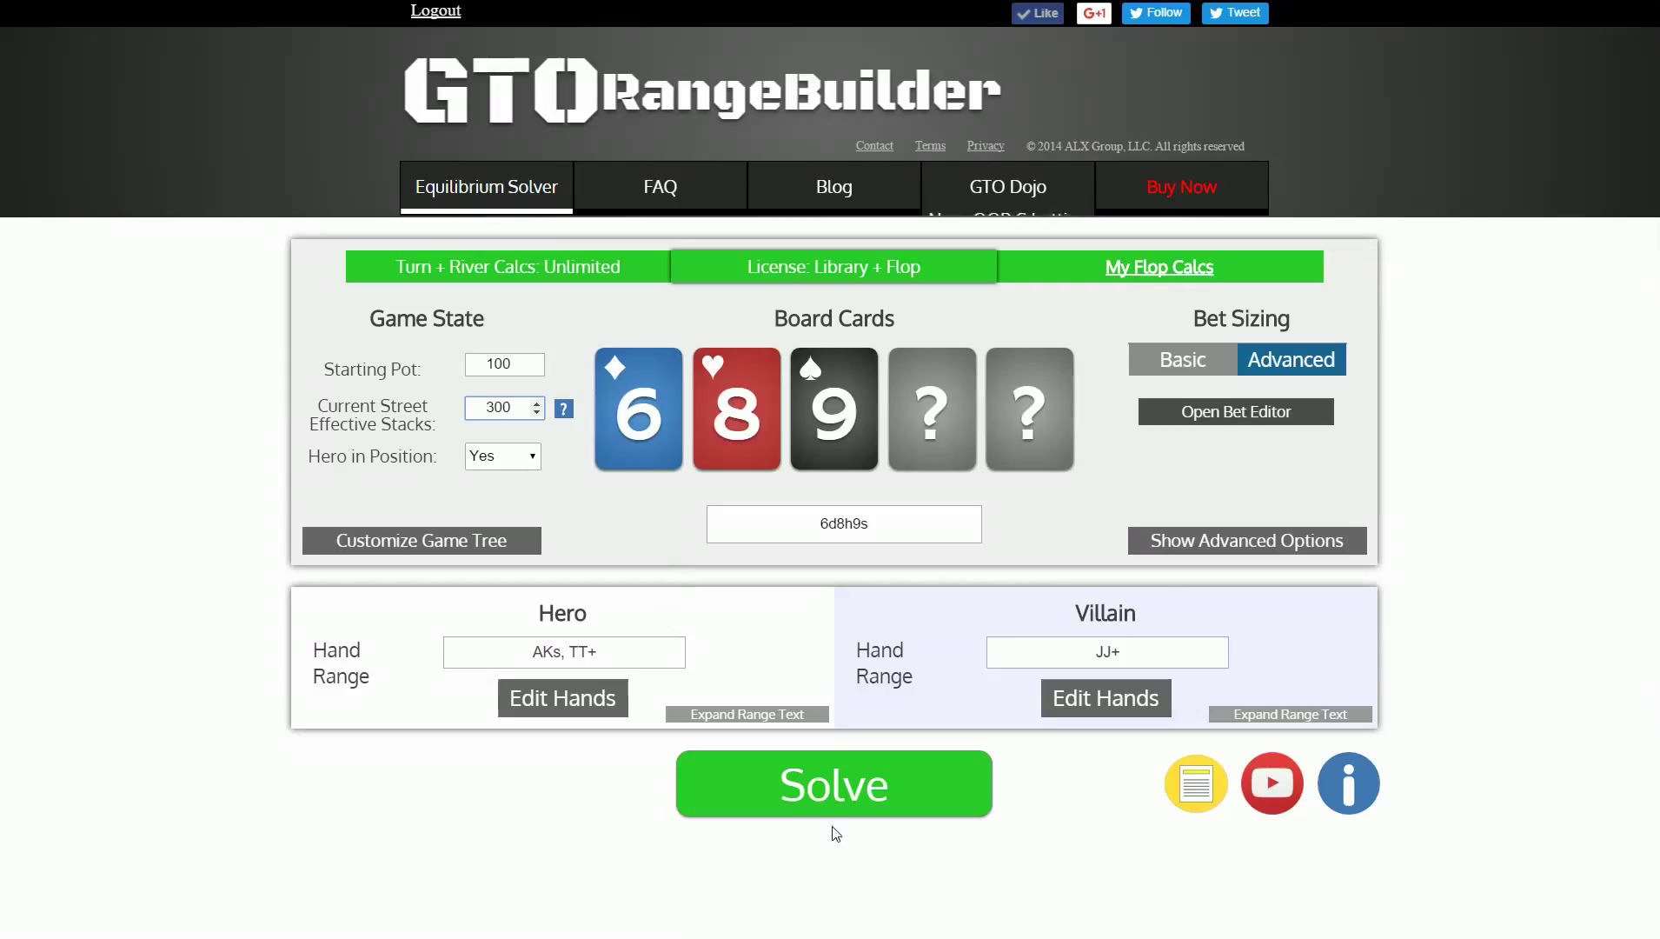
Step: Review the default hero and villain bet sizes and the scenario's customizable game tree
{"action": "left_click", "coordinate": [1237, 416]}
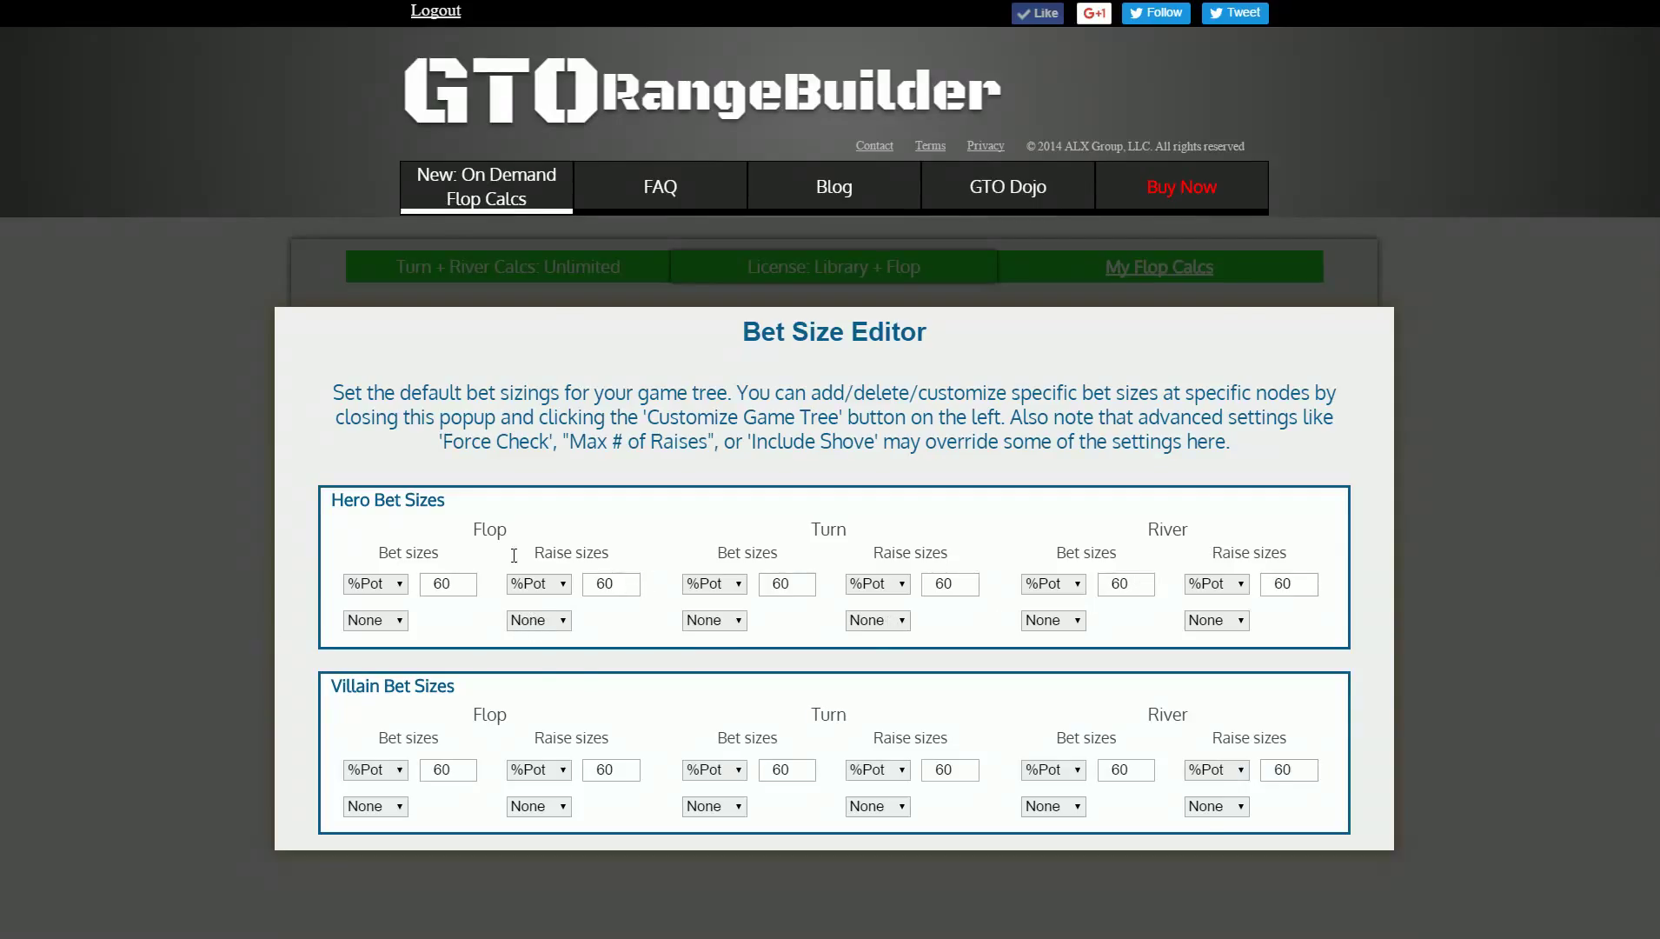
{"action": "left_click", "coordinate": [203, 572]}
{"action": "left_click", "coordinate": [403, 552]}
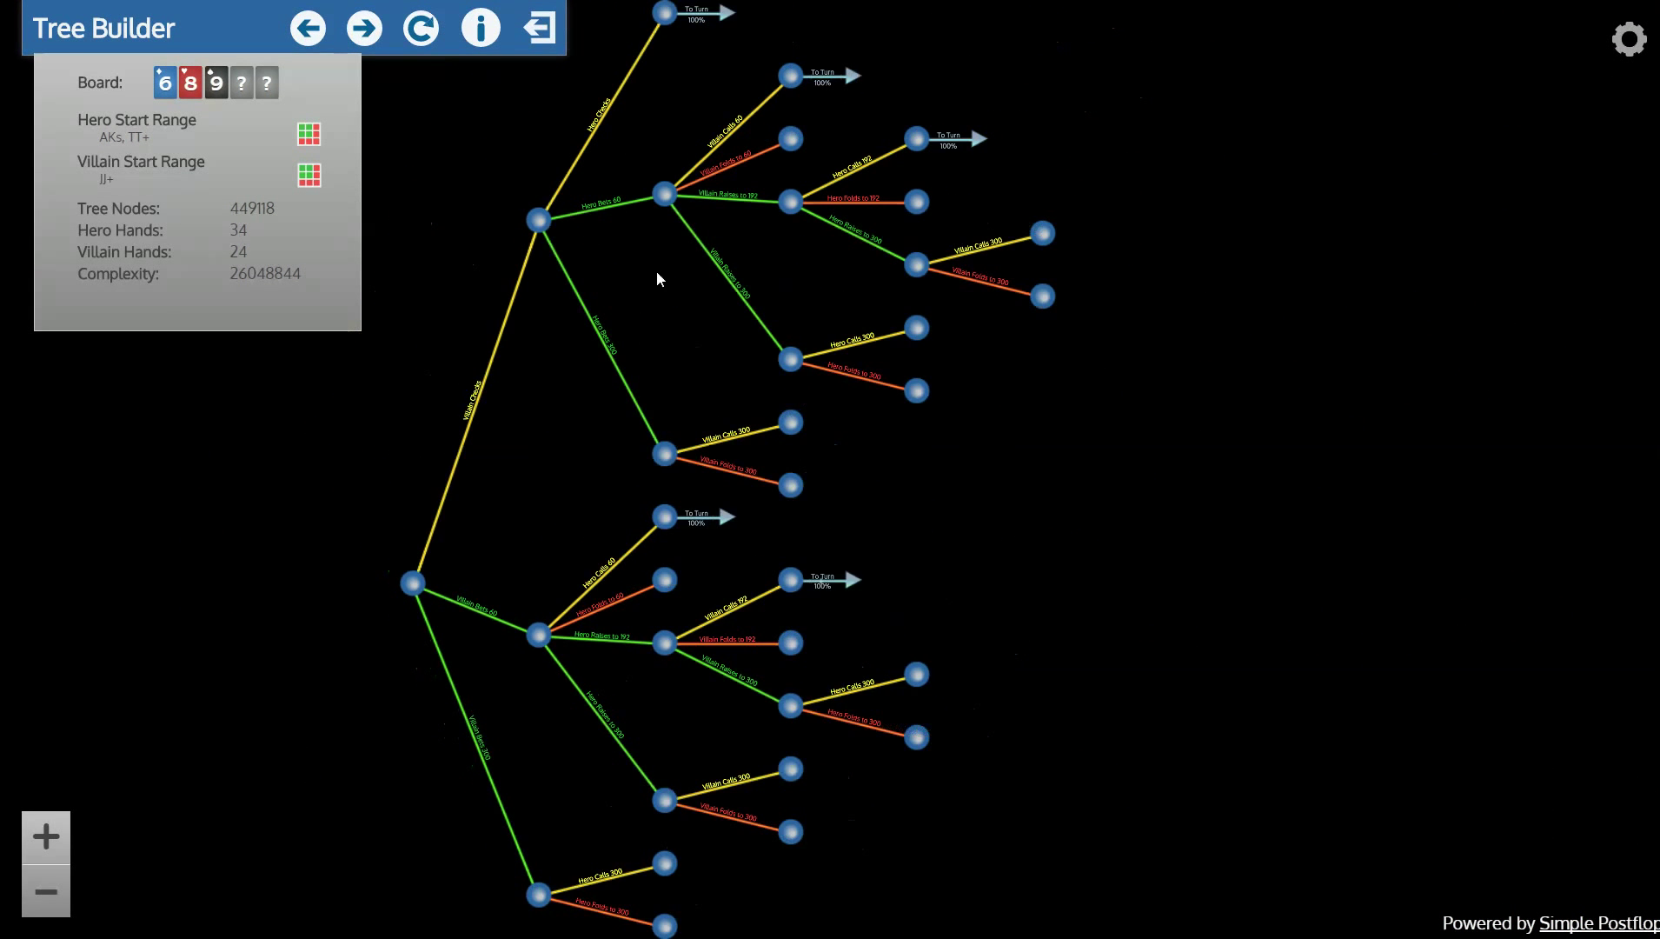
{"action": "left_click", "coordinate": [539, 29]}
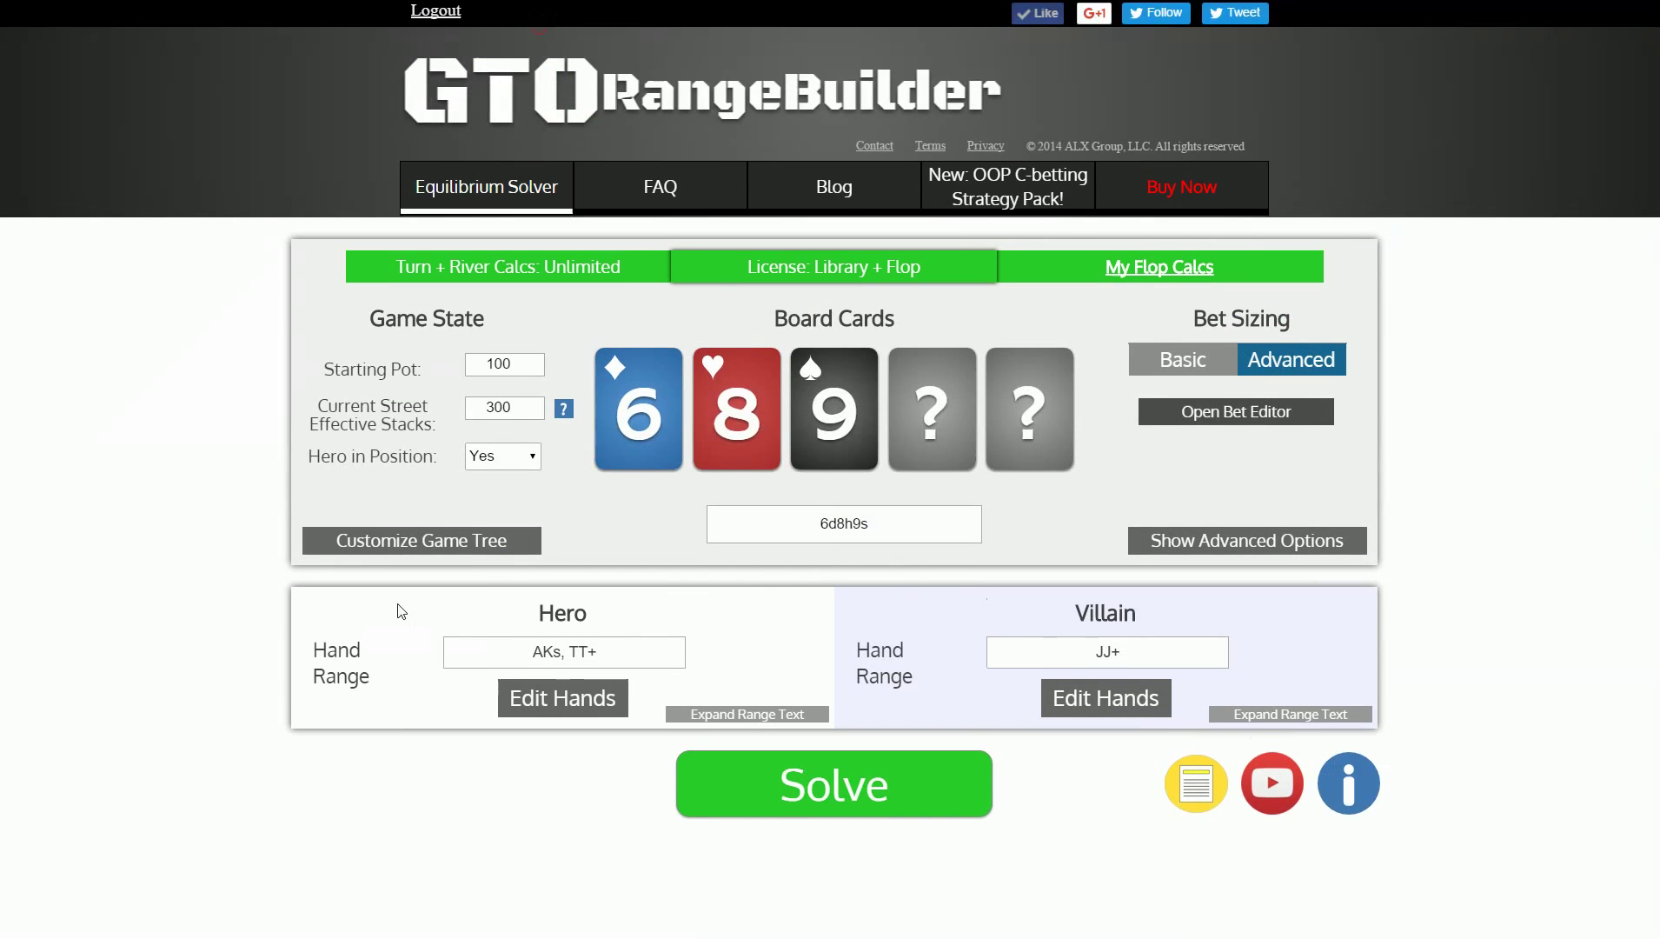
Step: Choose the Include Shove option in the advanced settings and submit the 6d8h9s flop scenario for solving
{"action": "left_click", "coordinate": [1217, 546]}
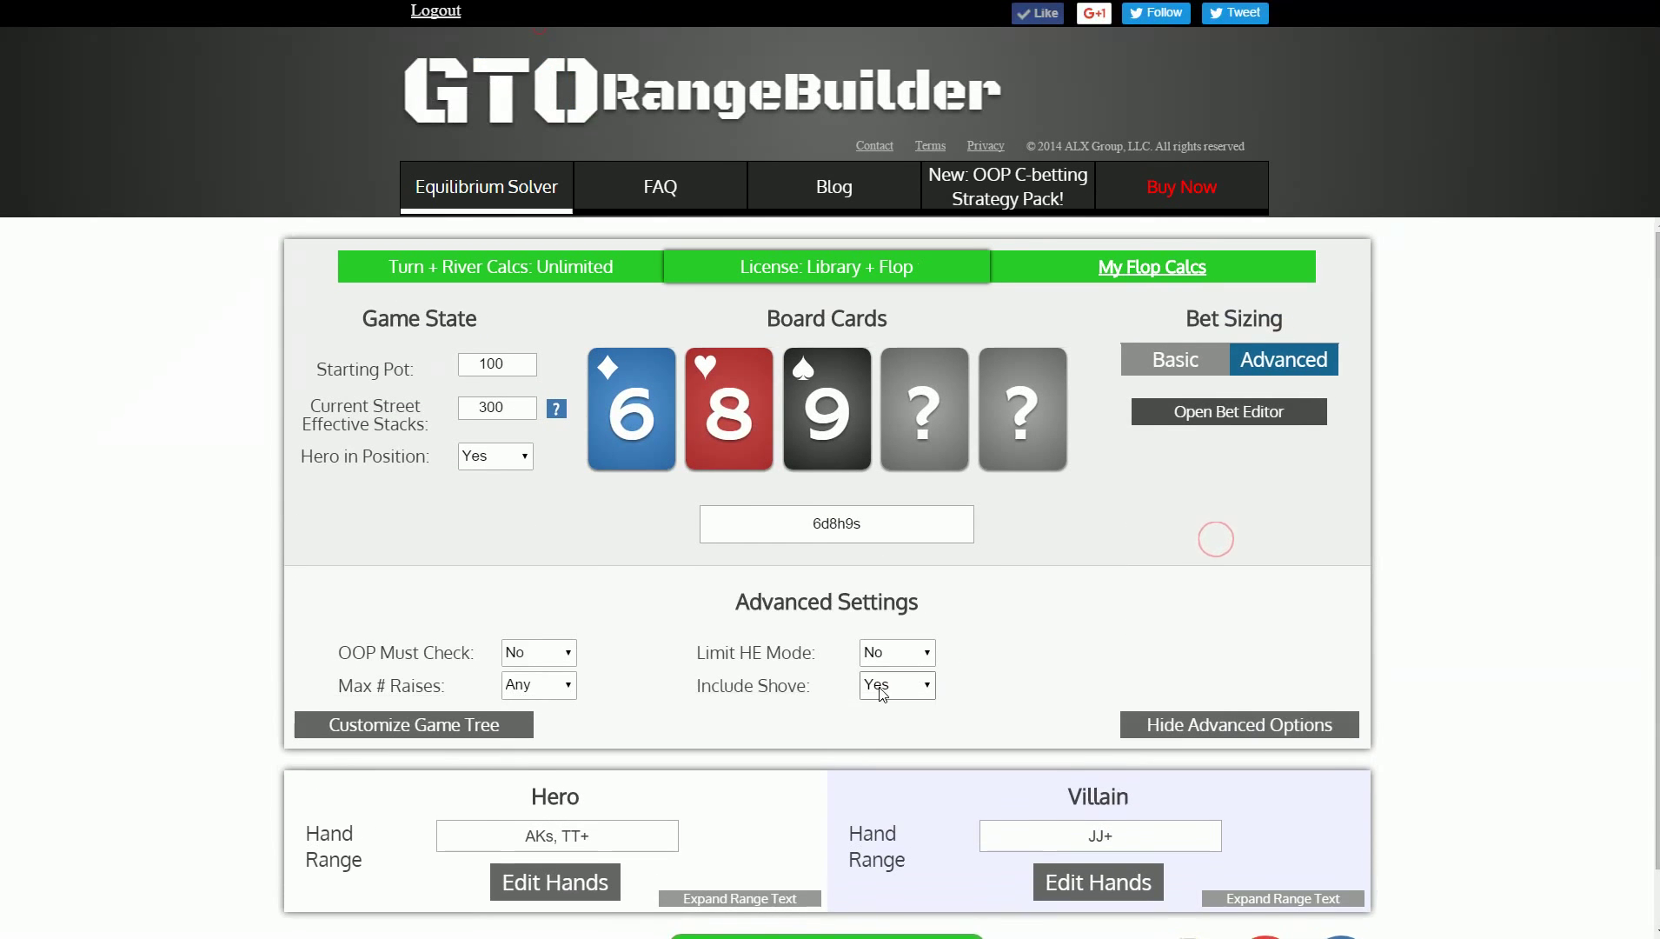
{"action": "left_click", "coordinate": [897, 685]}
{"action": "left_click", "coordinate": [876, 706]}
{"action": "left_click", "coordinate": [1252, 730]}
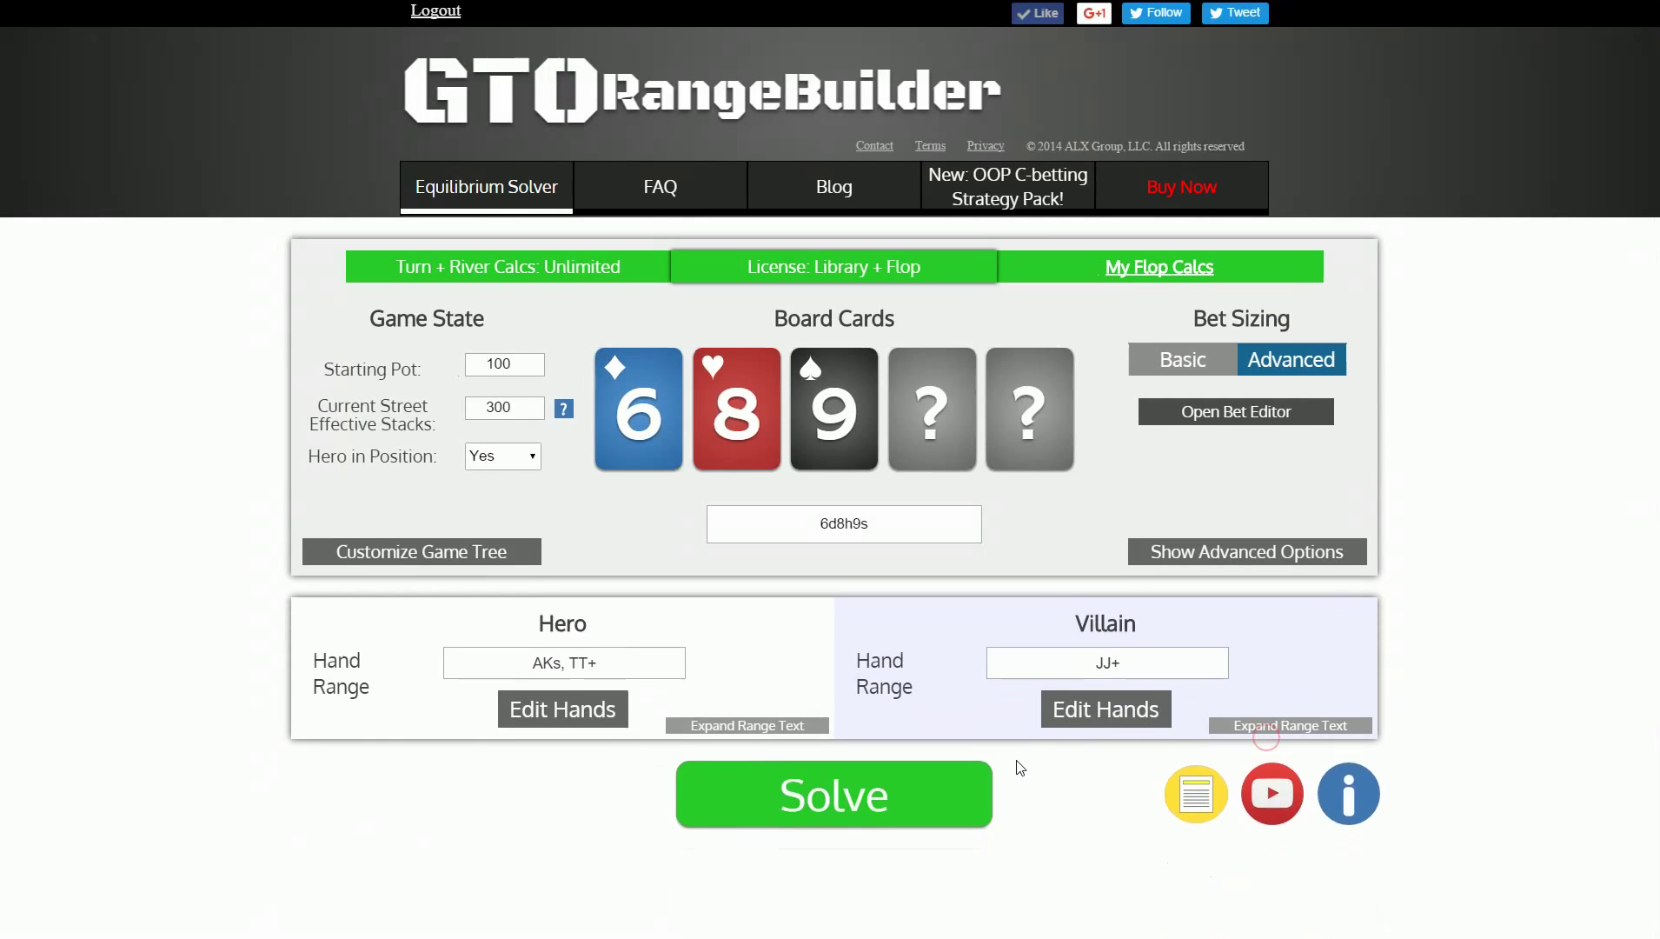
{"action": "left_click", "coordinate": [808, 789]}
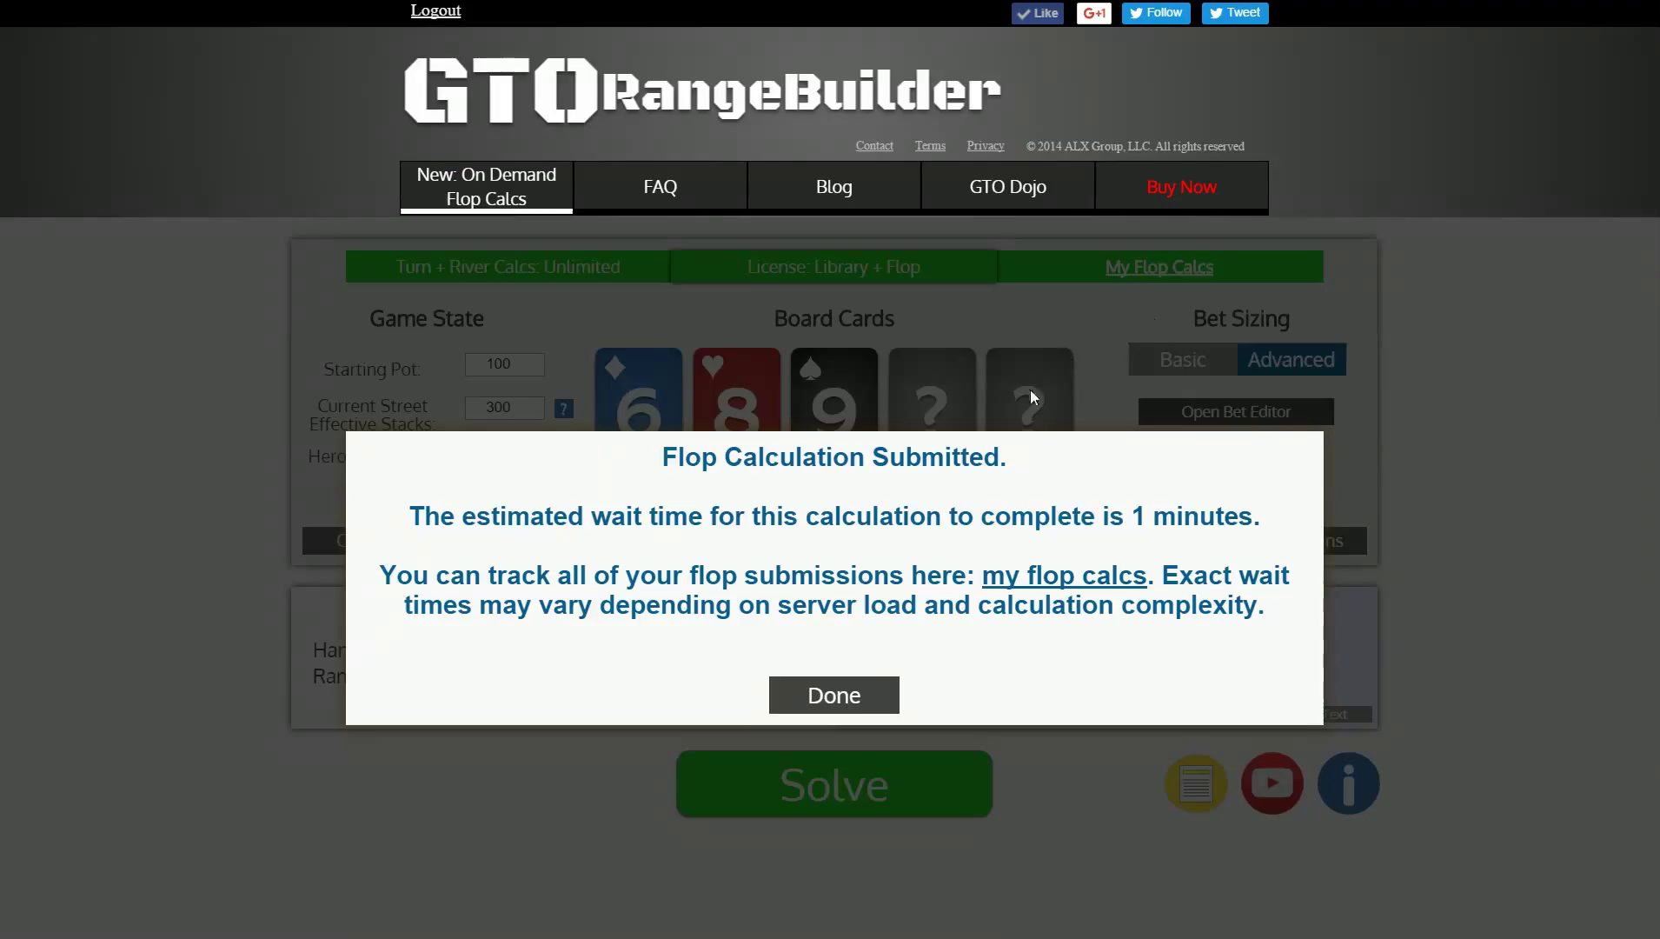
{"action": "left_click", "coordinate": [875, 686]}
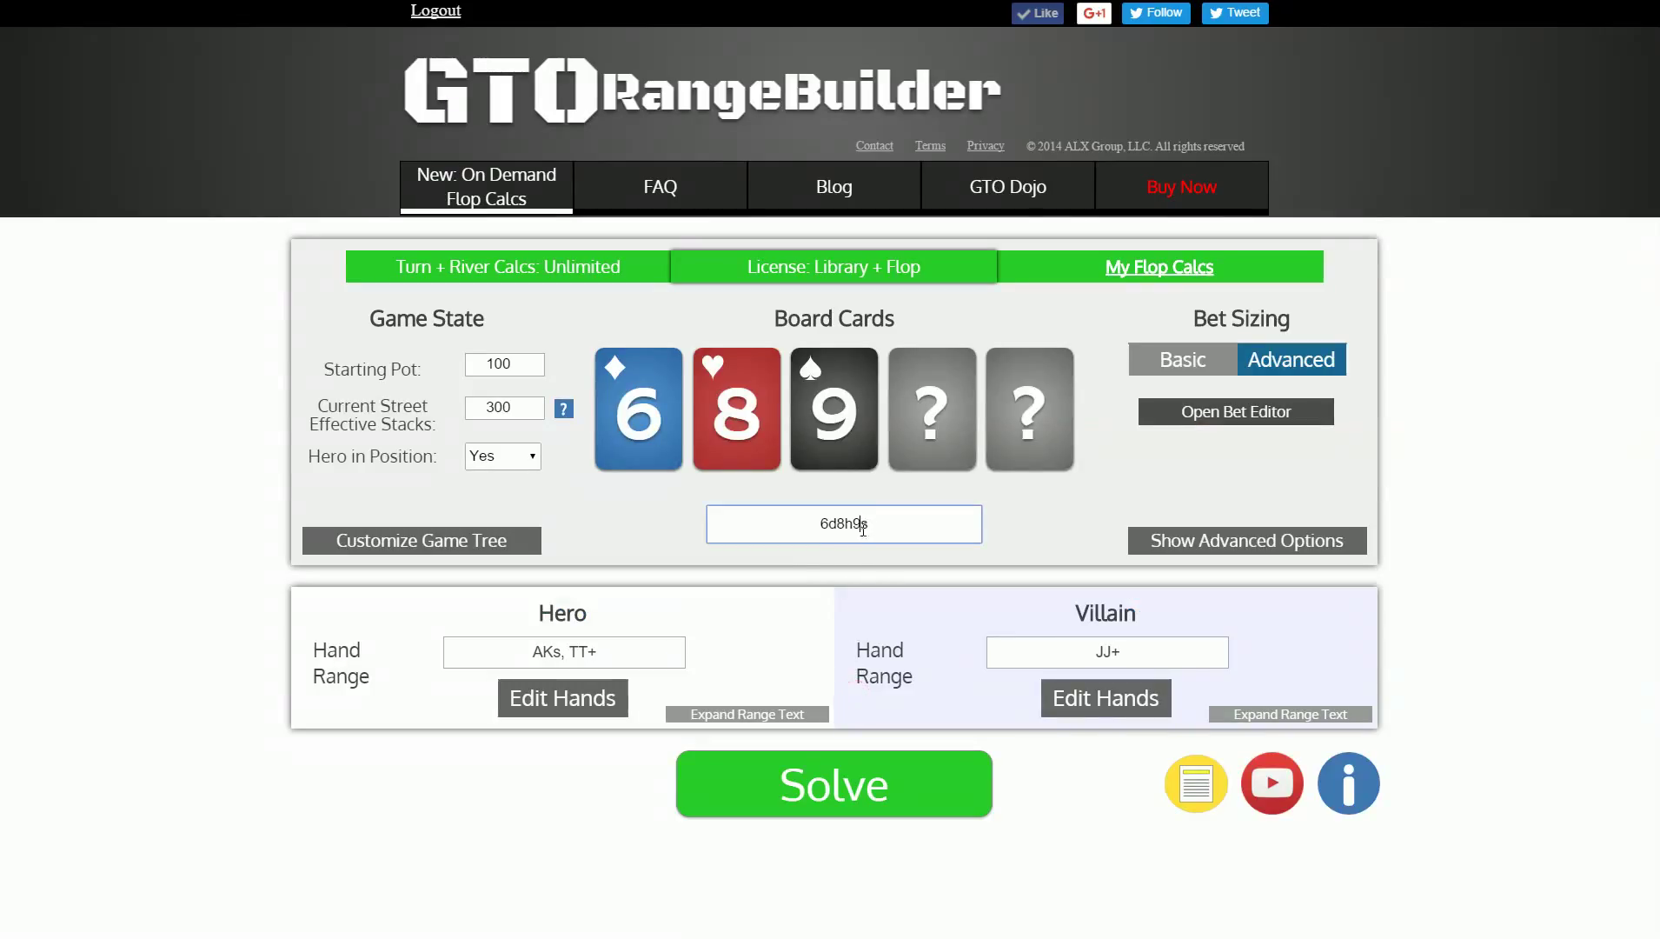
Step: Change the board to 6d8hTs and submit it as another flop calculation
{"action": "key", "text": "BackSpace"}
{"action": "key", "text": "BackSpace"}
{"action": "type", "text": "Ts"}
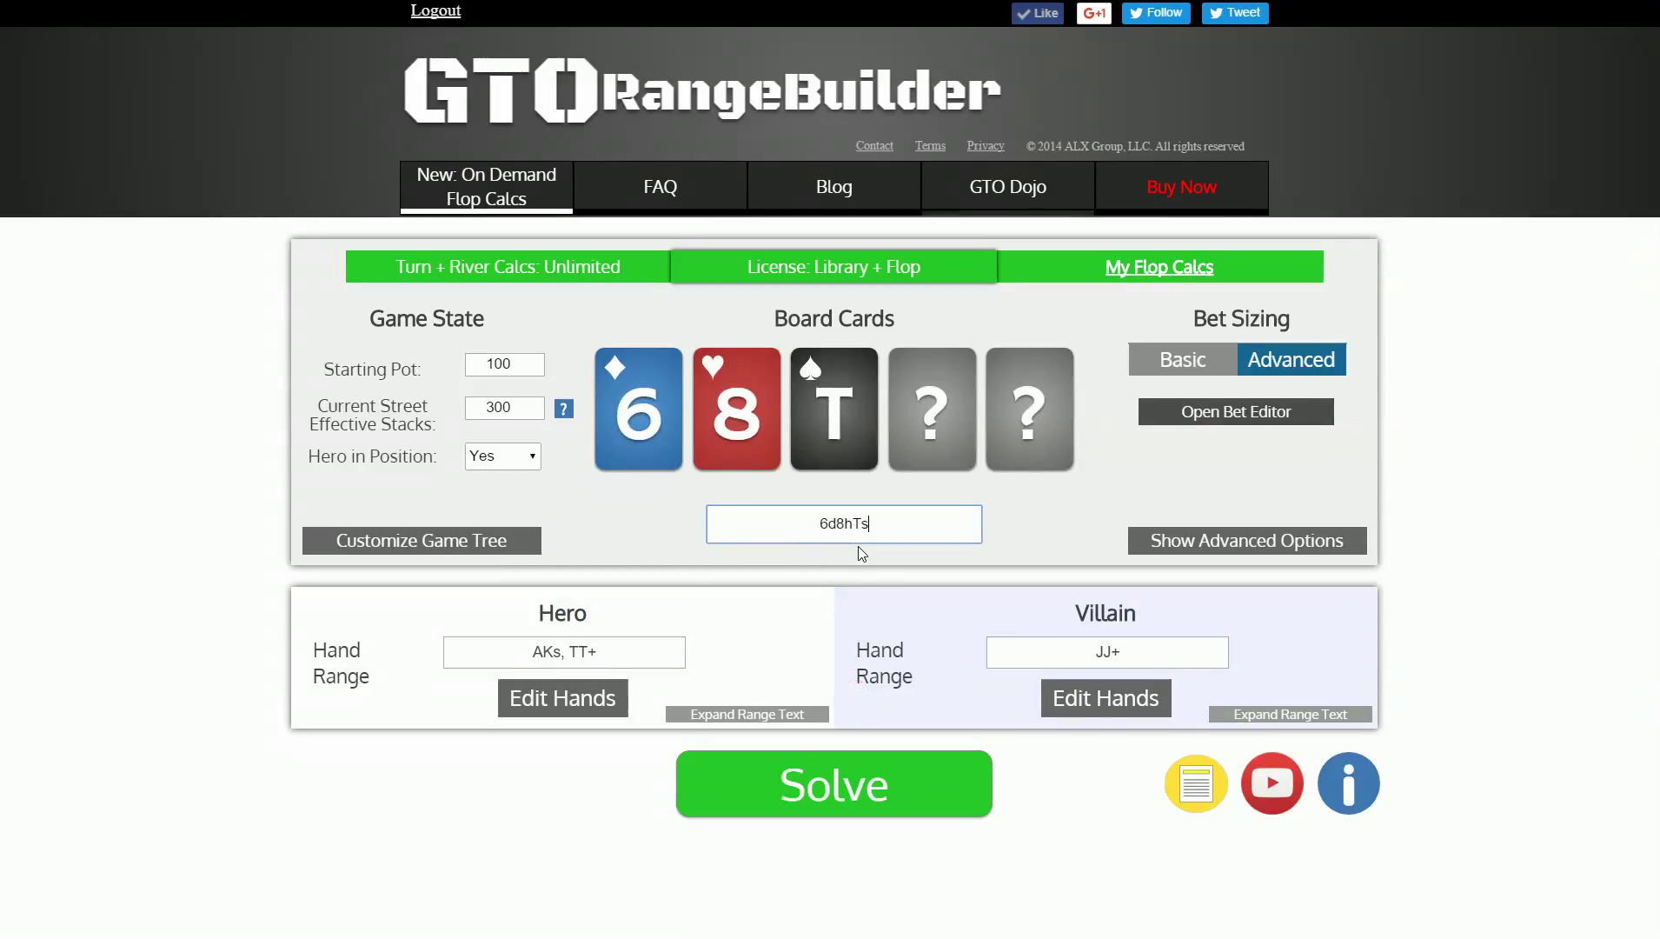
{"action": "left_click", "coordinate": [795, 795]}
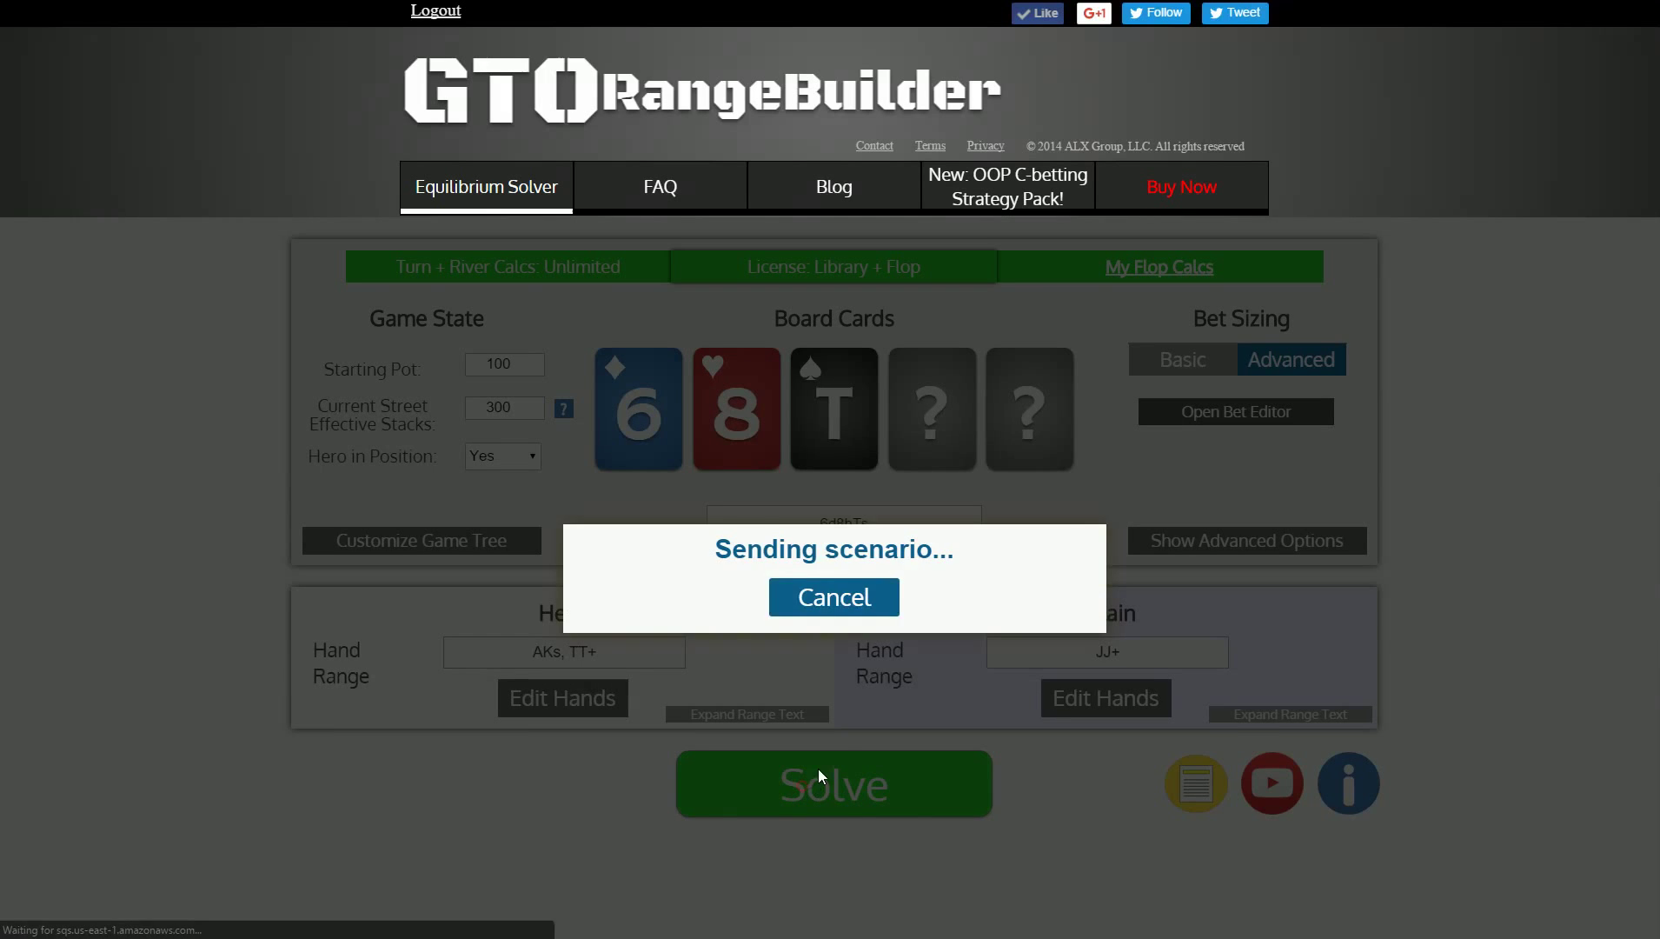
{"action": "left_click", "coordinate": [839, 696]}
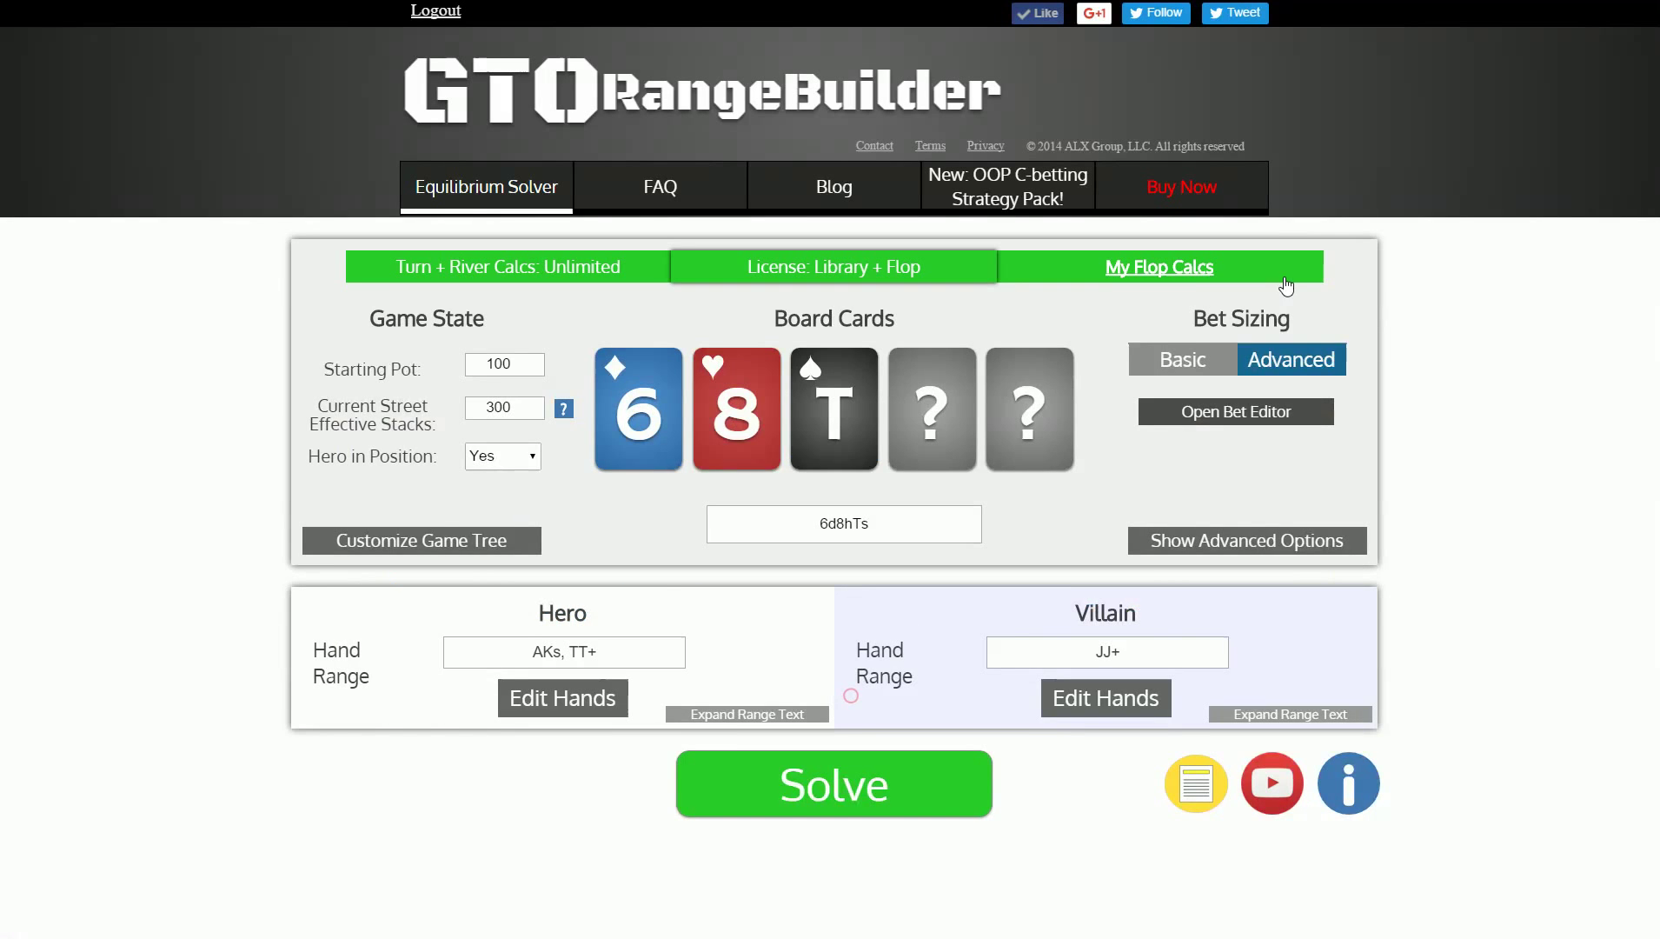
Step: Refresh the flop solution history and open the solved flop with ace of hearts, jack and two of clubs
{"action": "left_click", "coordinate": [1201, 273]}
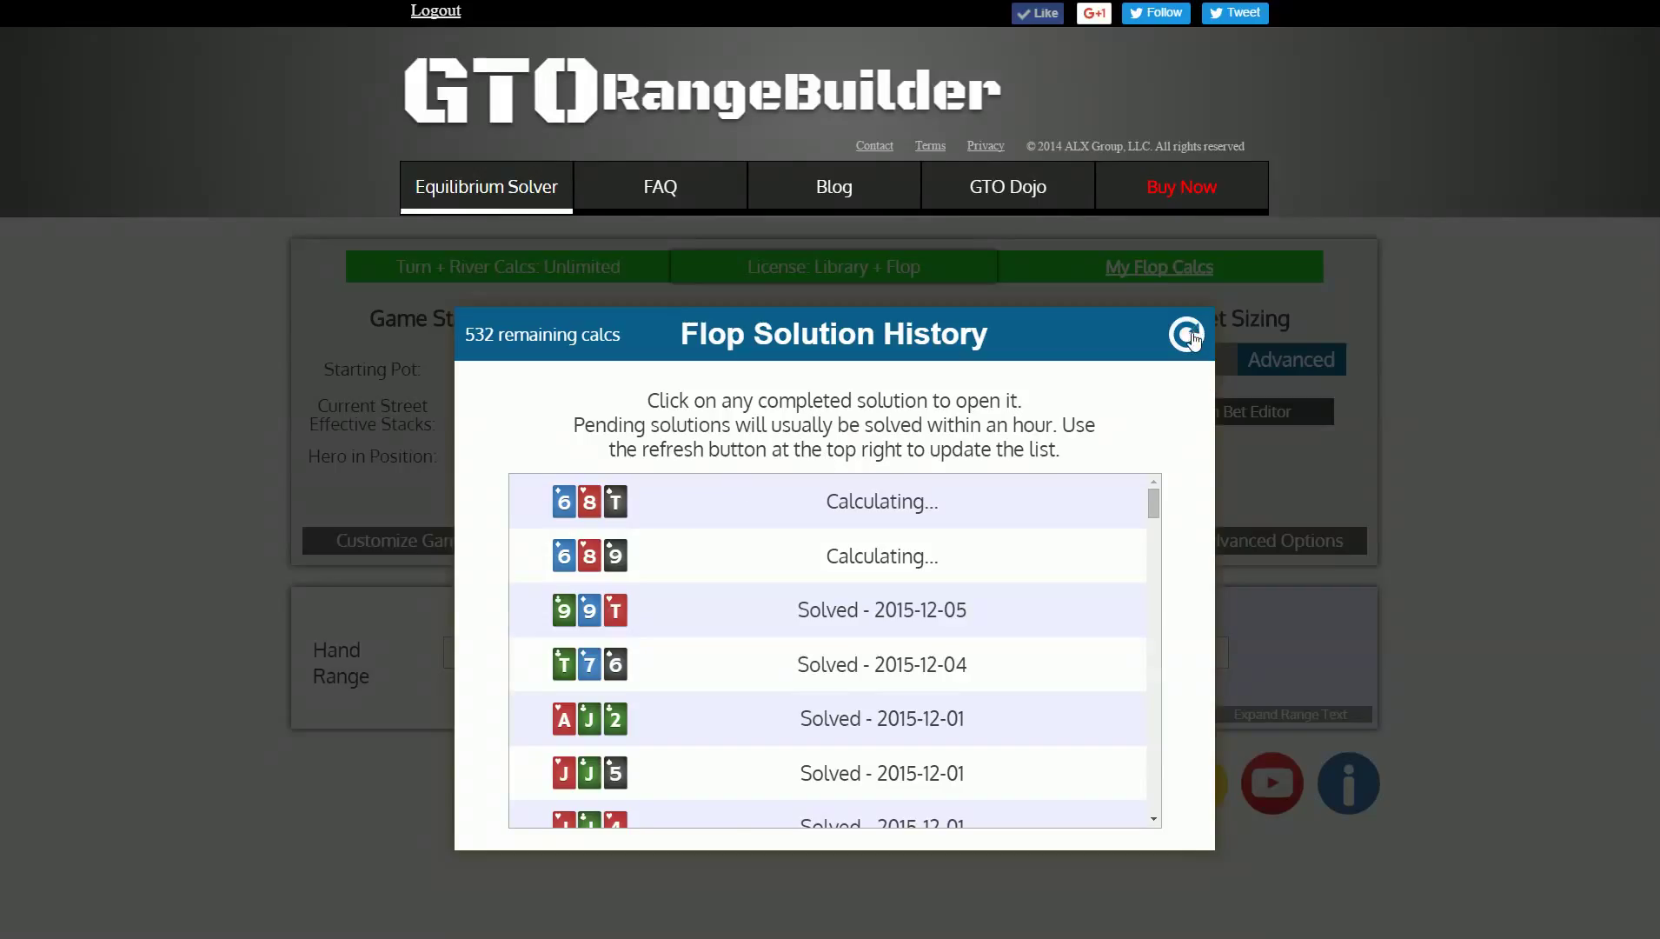
{"action": "left_click", "coordinate": [1189, 335]}
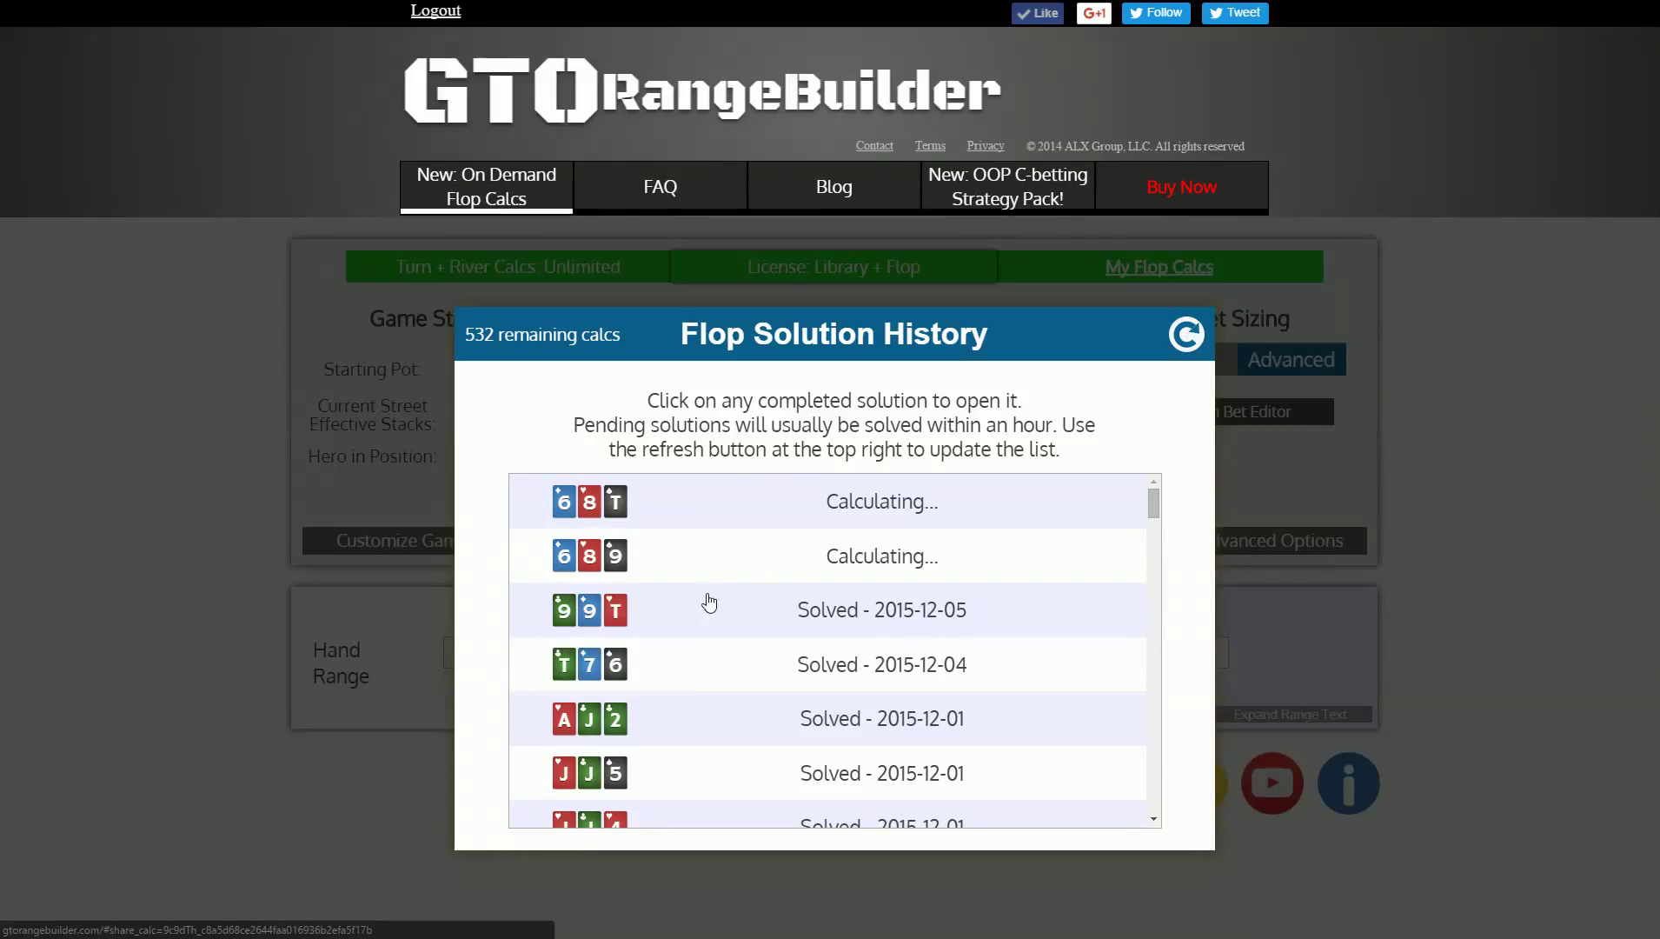
{"action": "left_click", "coordinate": [694, 734]}
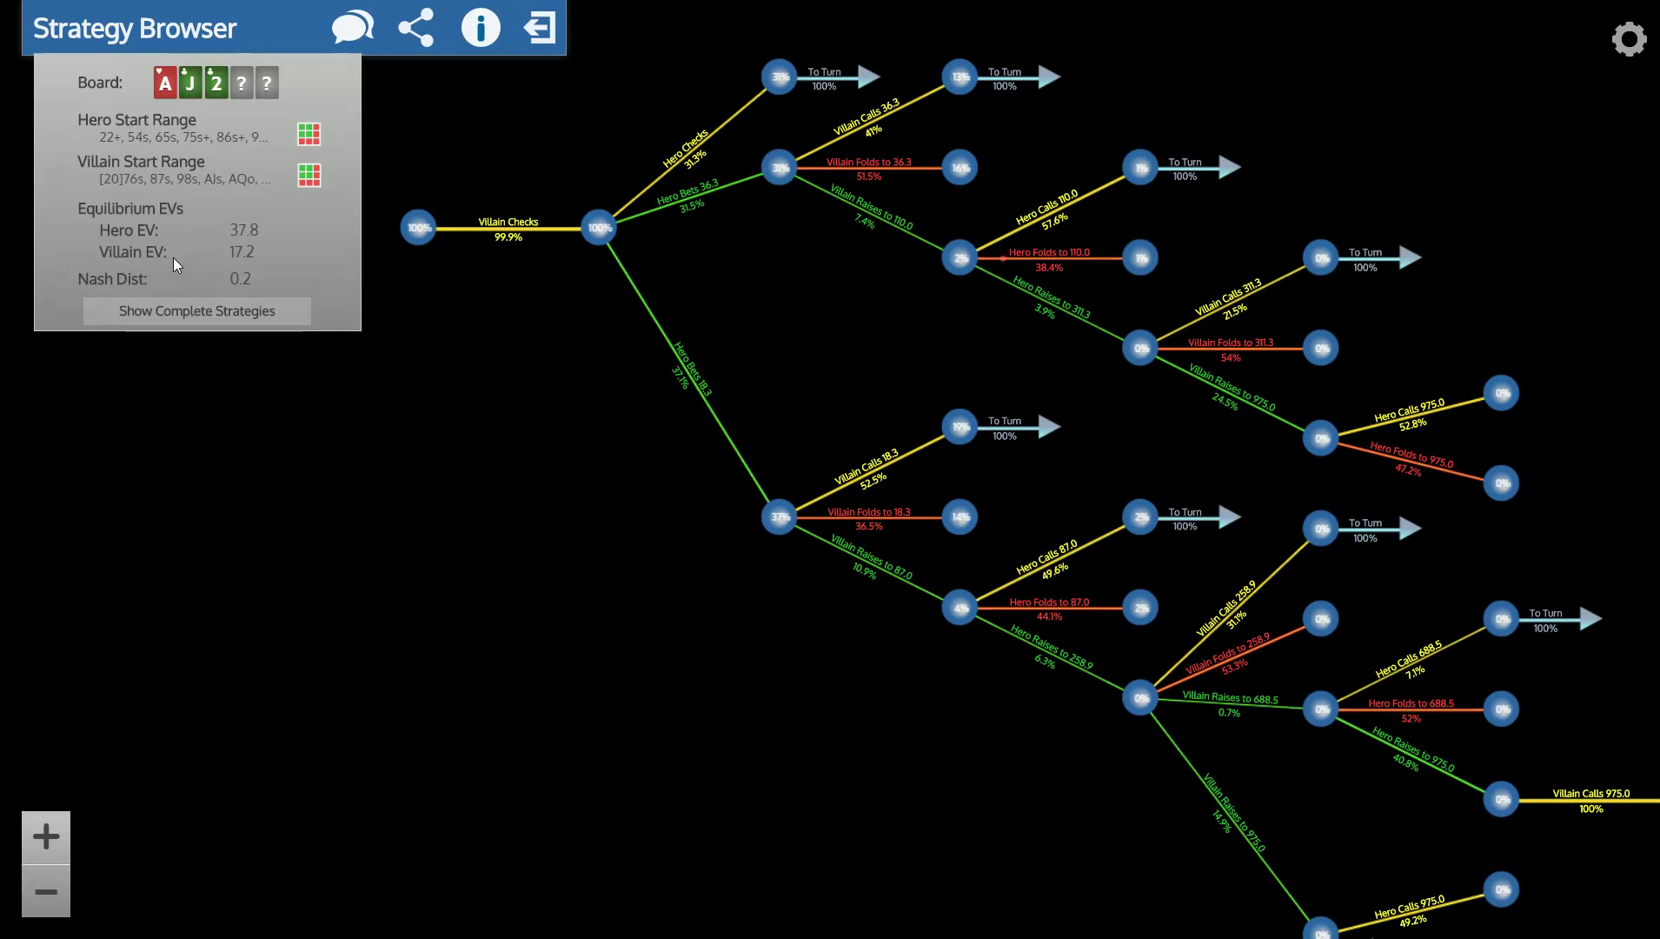
Step: Show the complete strategies in the AJ2 decision tree and enlarge the branches around the hero's first decision
{"action": "left_click", "coordinate": [184, 312]}
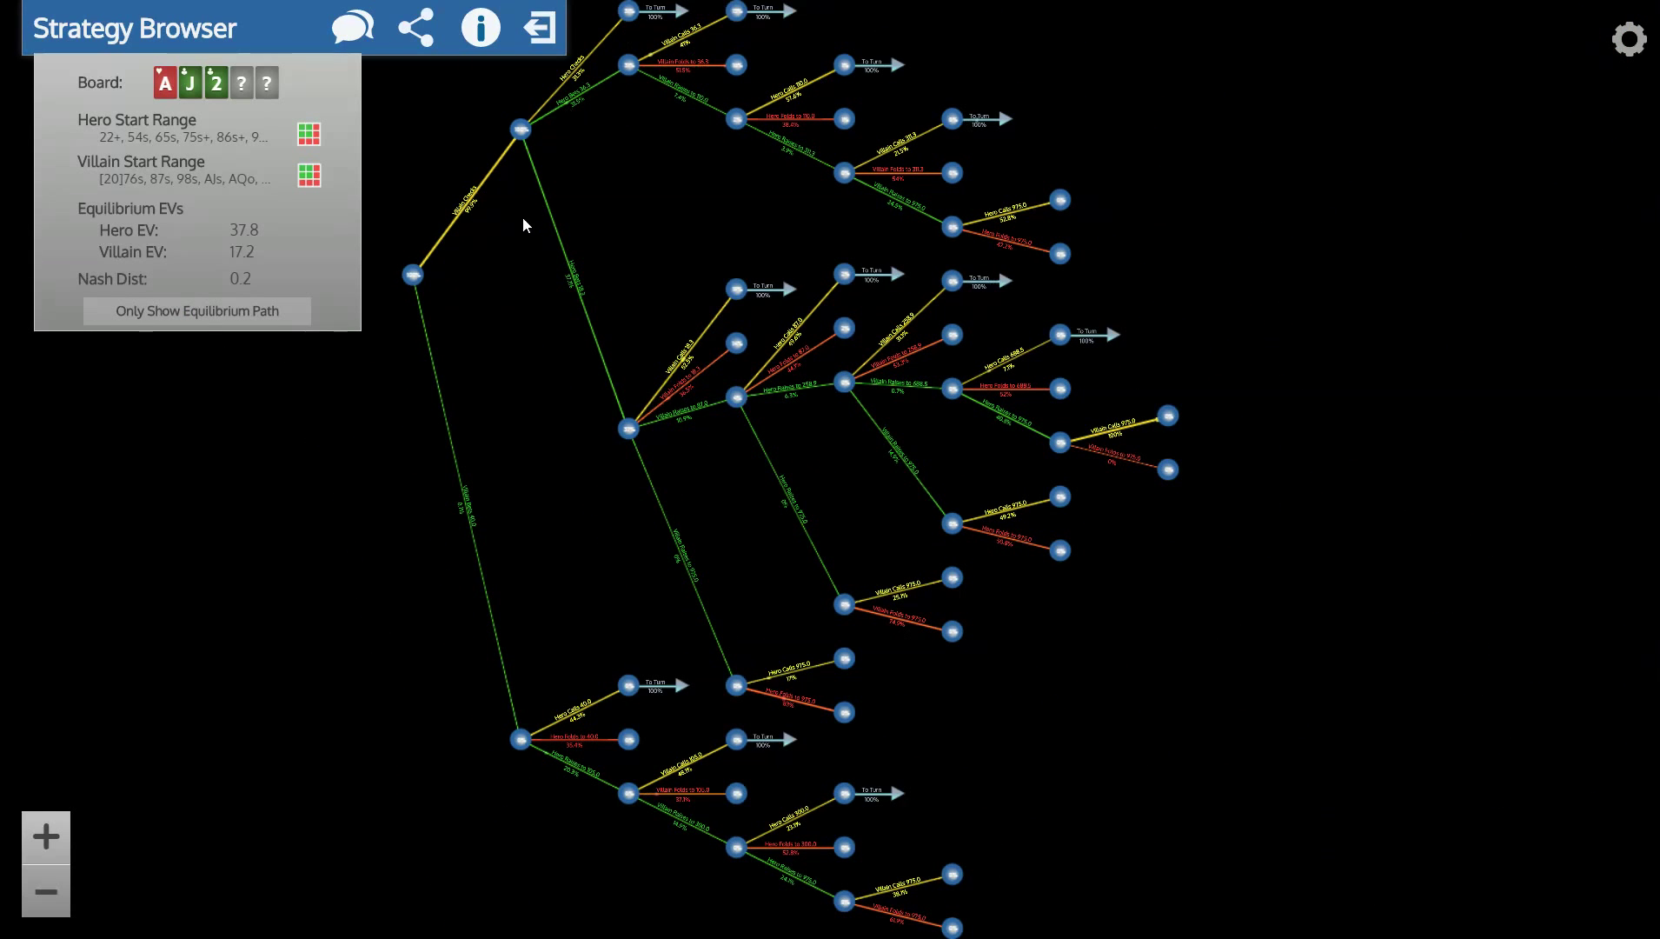
{"action": "left_click", "coordinate": [47, 836]}
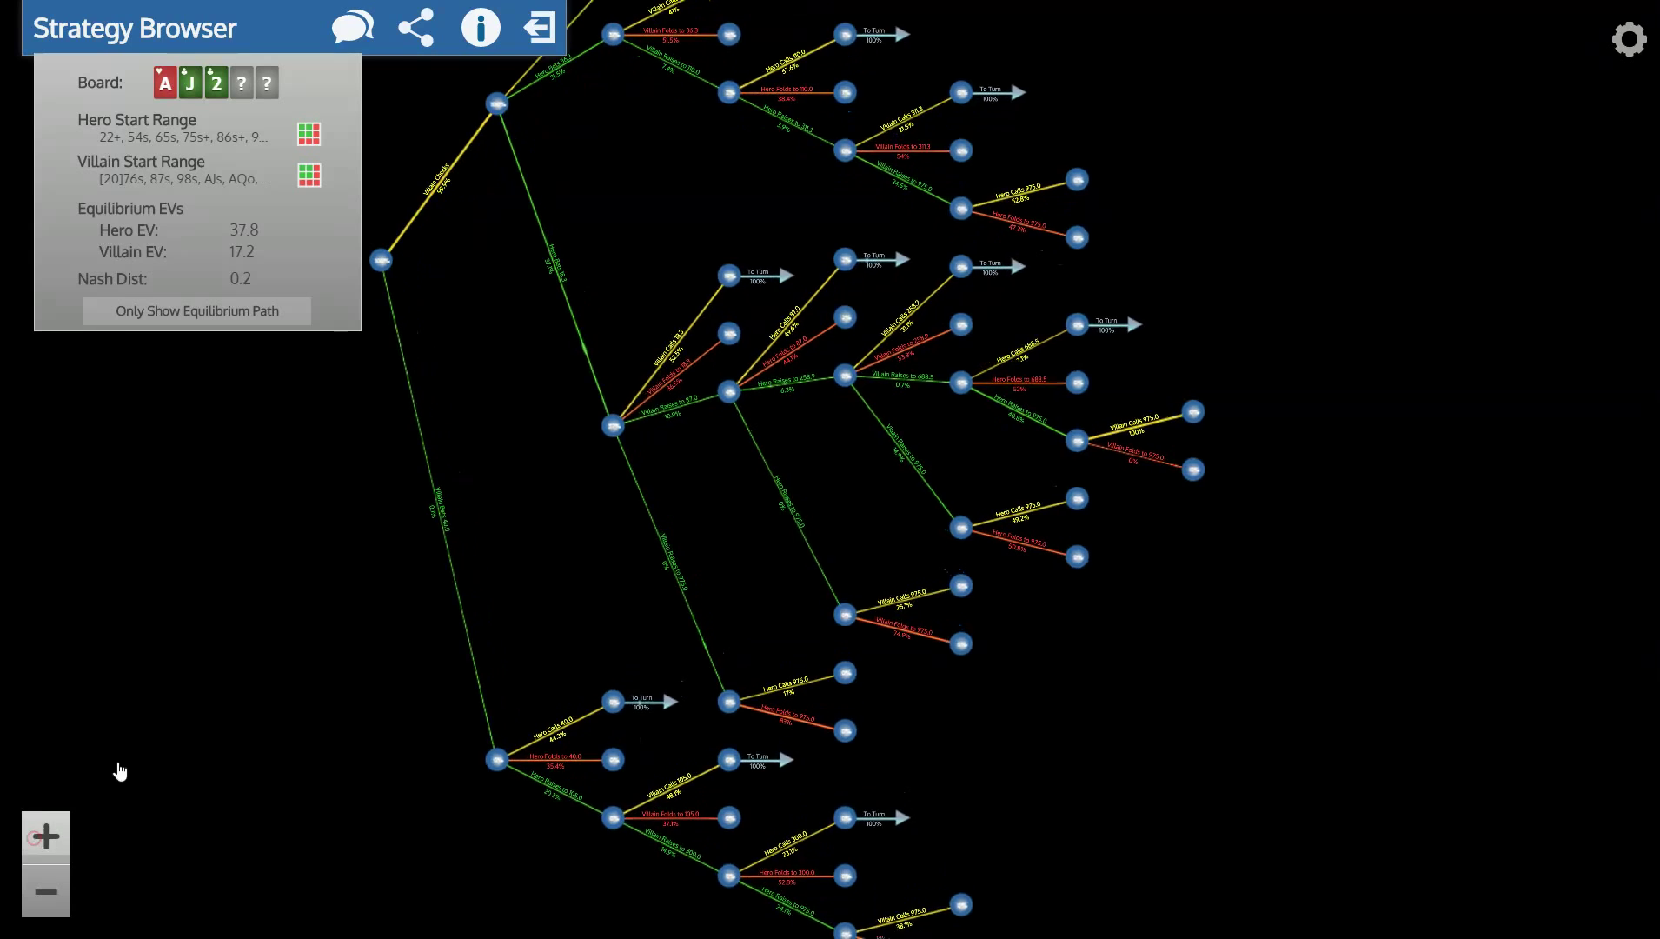
{"action": "left_click_drag", "start_coordinate": [554, 176], "coordinate": [640, 287]}
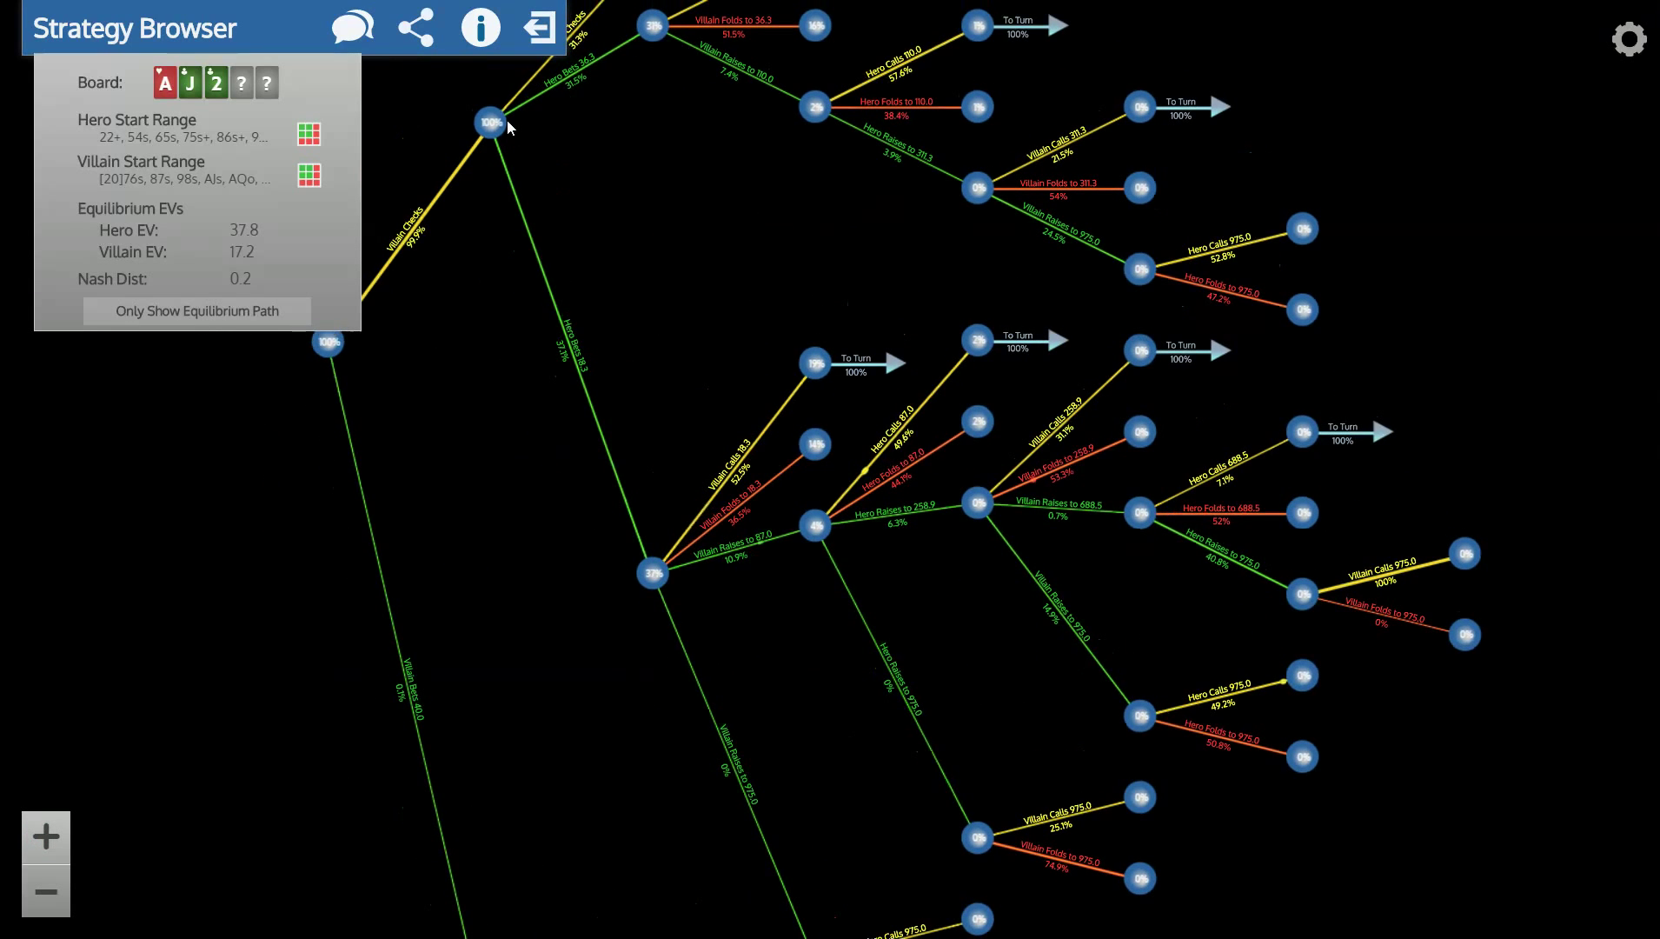
Step: Examine the hero's decision after the villain checks: GTO strategy grid, hero range, villain range and EV distribution
{"action": "left_click", "coordinate": [504, 126]}
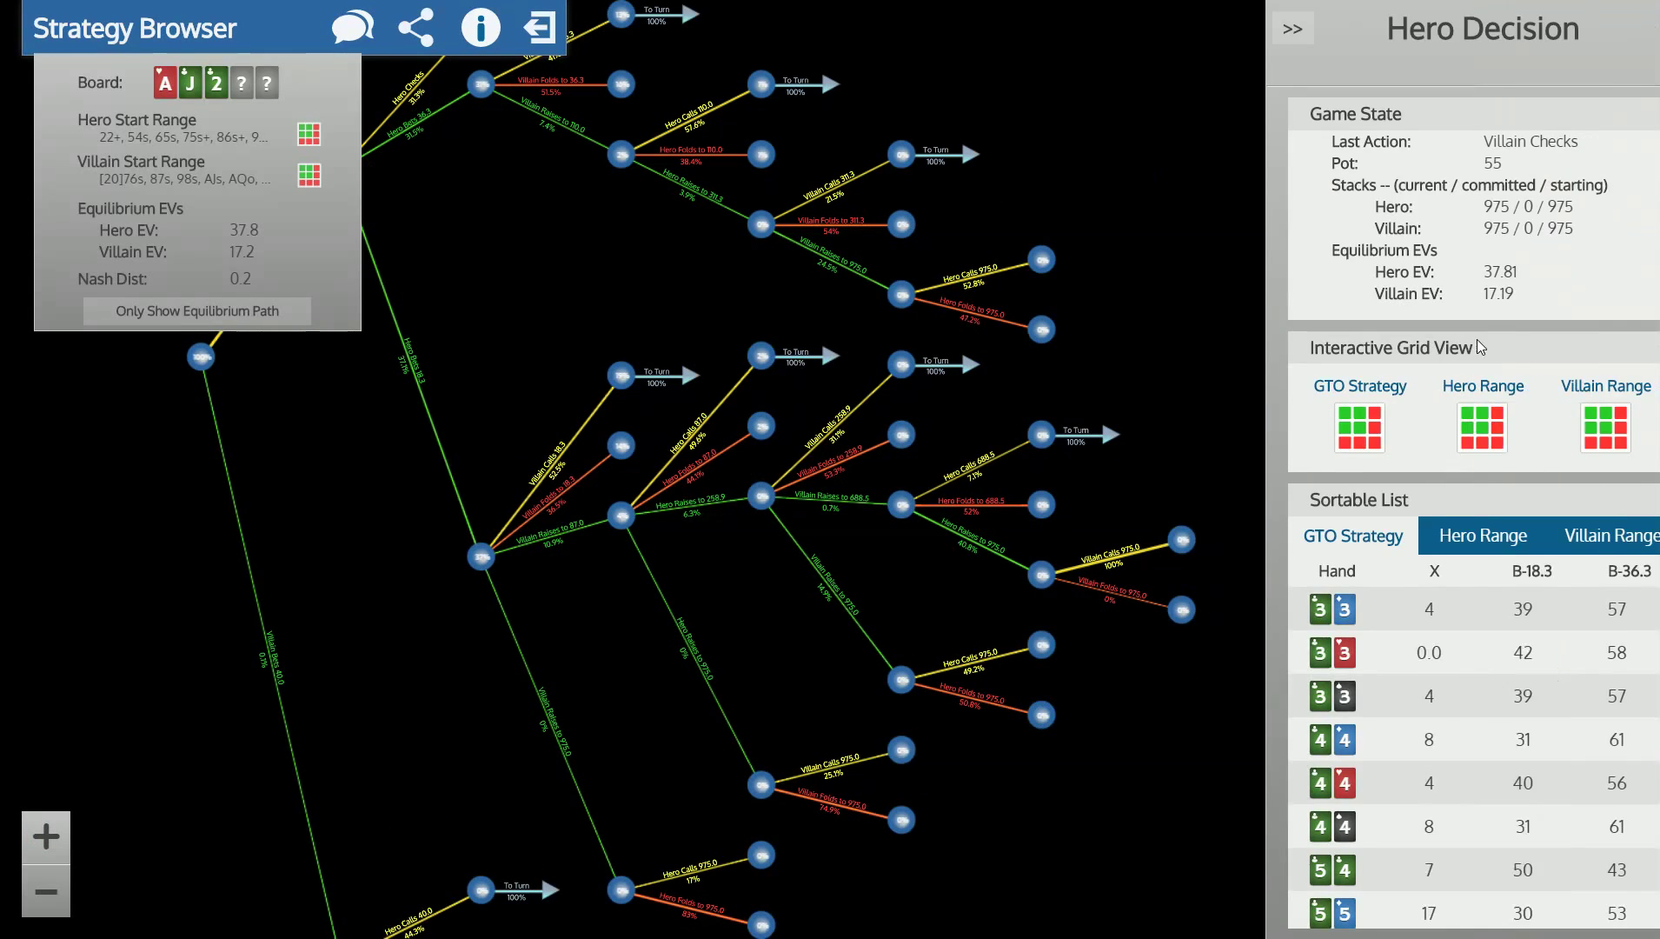
{"action": "left_click", "coordinate": [1337, 433]}
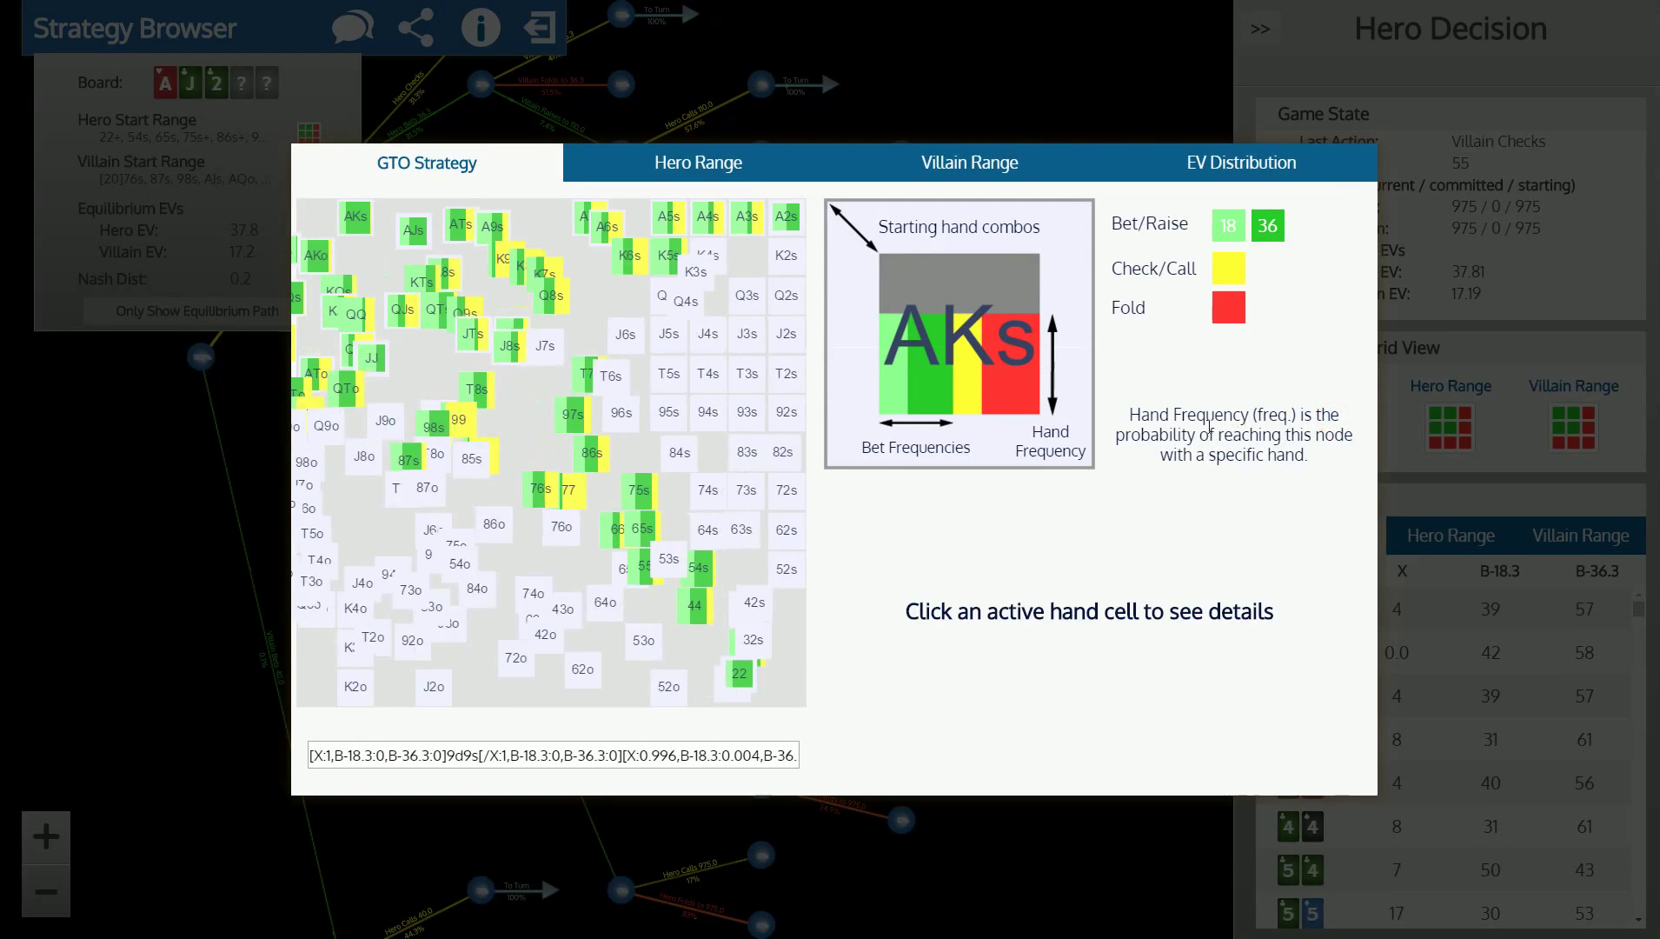
{"action": "left_click", "coordinate": [711, 174]}
{"action": "left_click", "coordinate": [886, 174]}
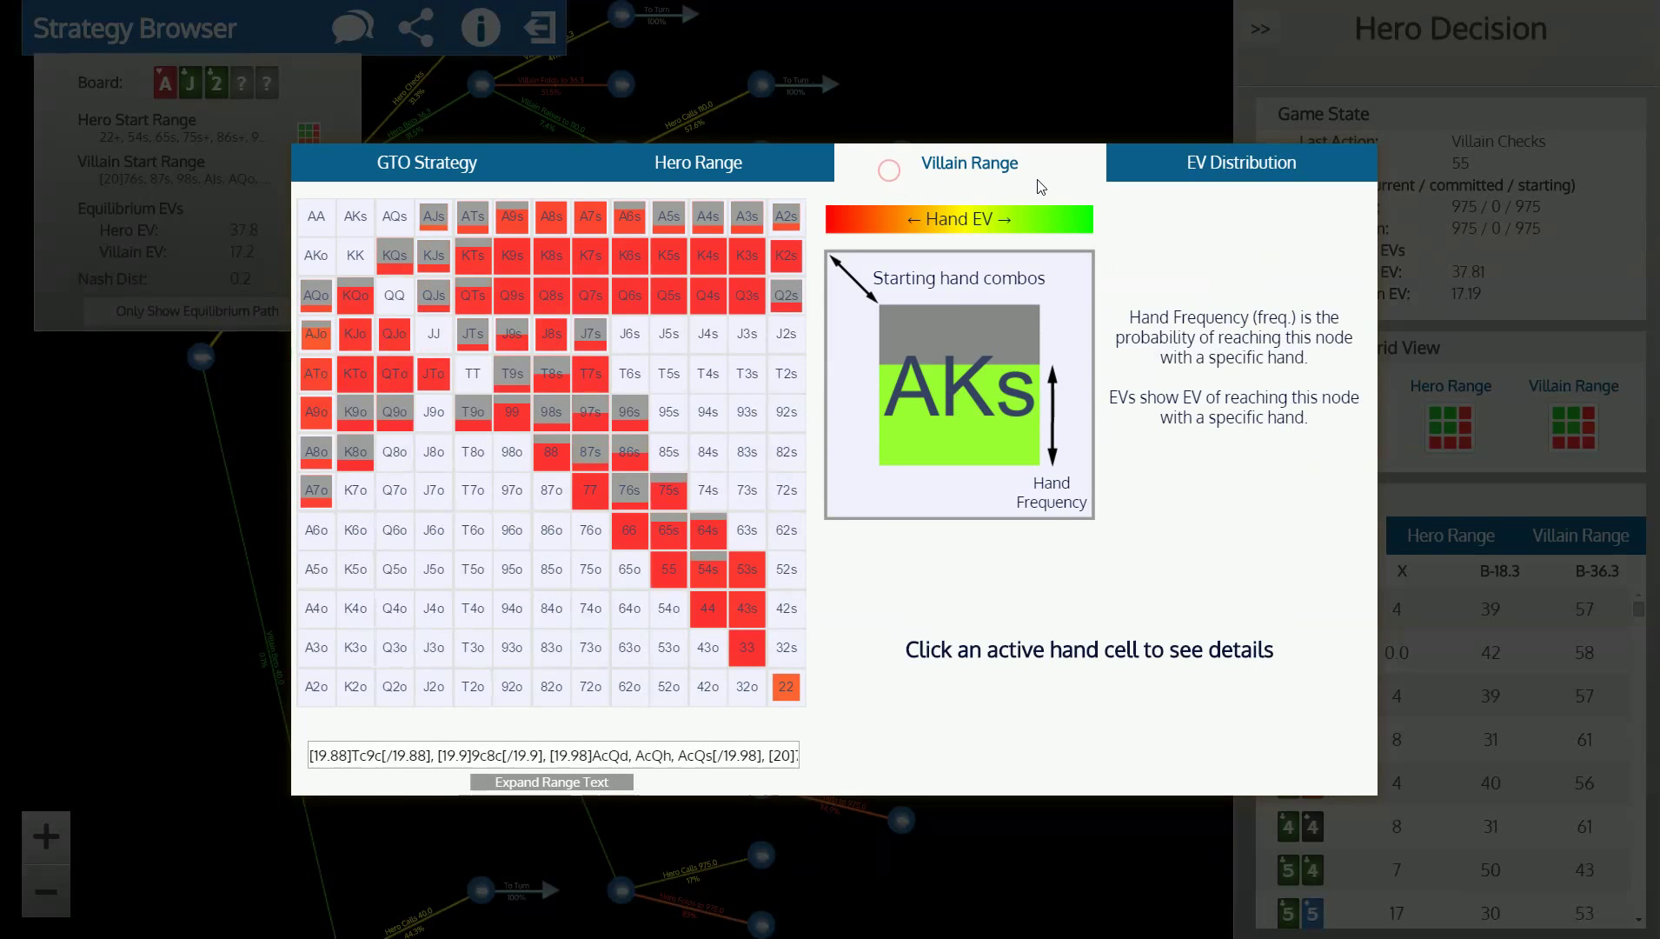
{"action": "left_click", "coordinate": [1220, 179]}
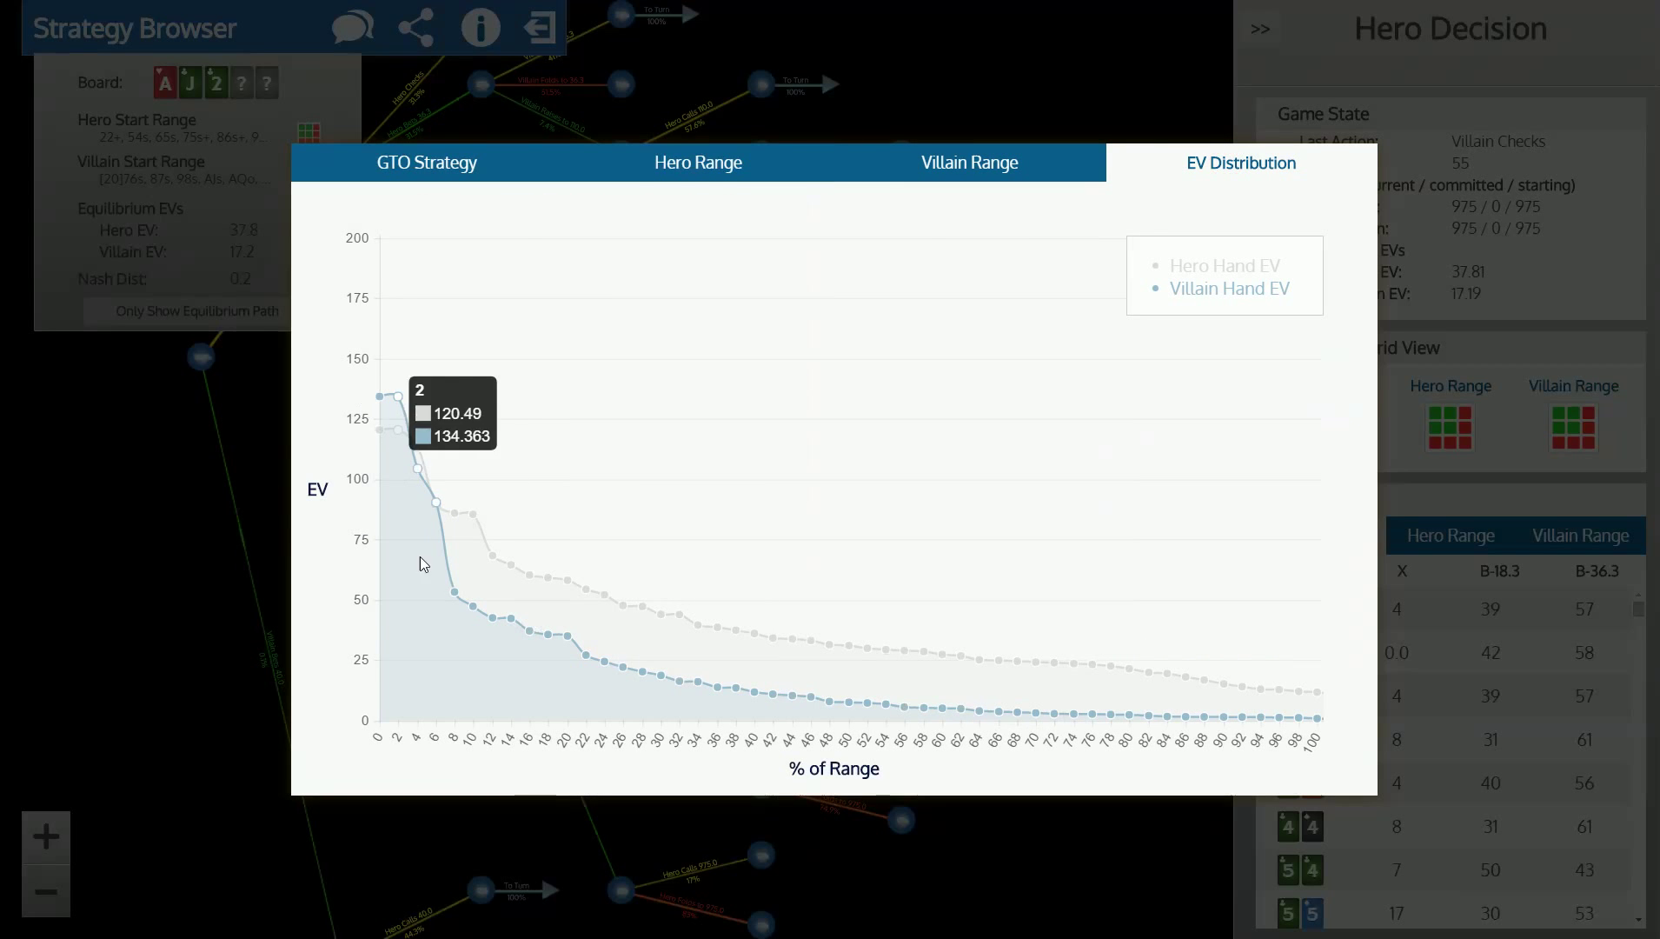
{"action": "left_click", "coordinate": [147, 482]}
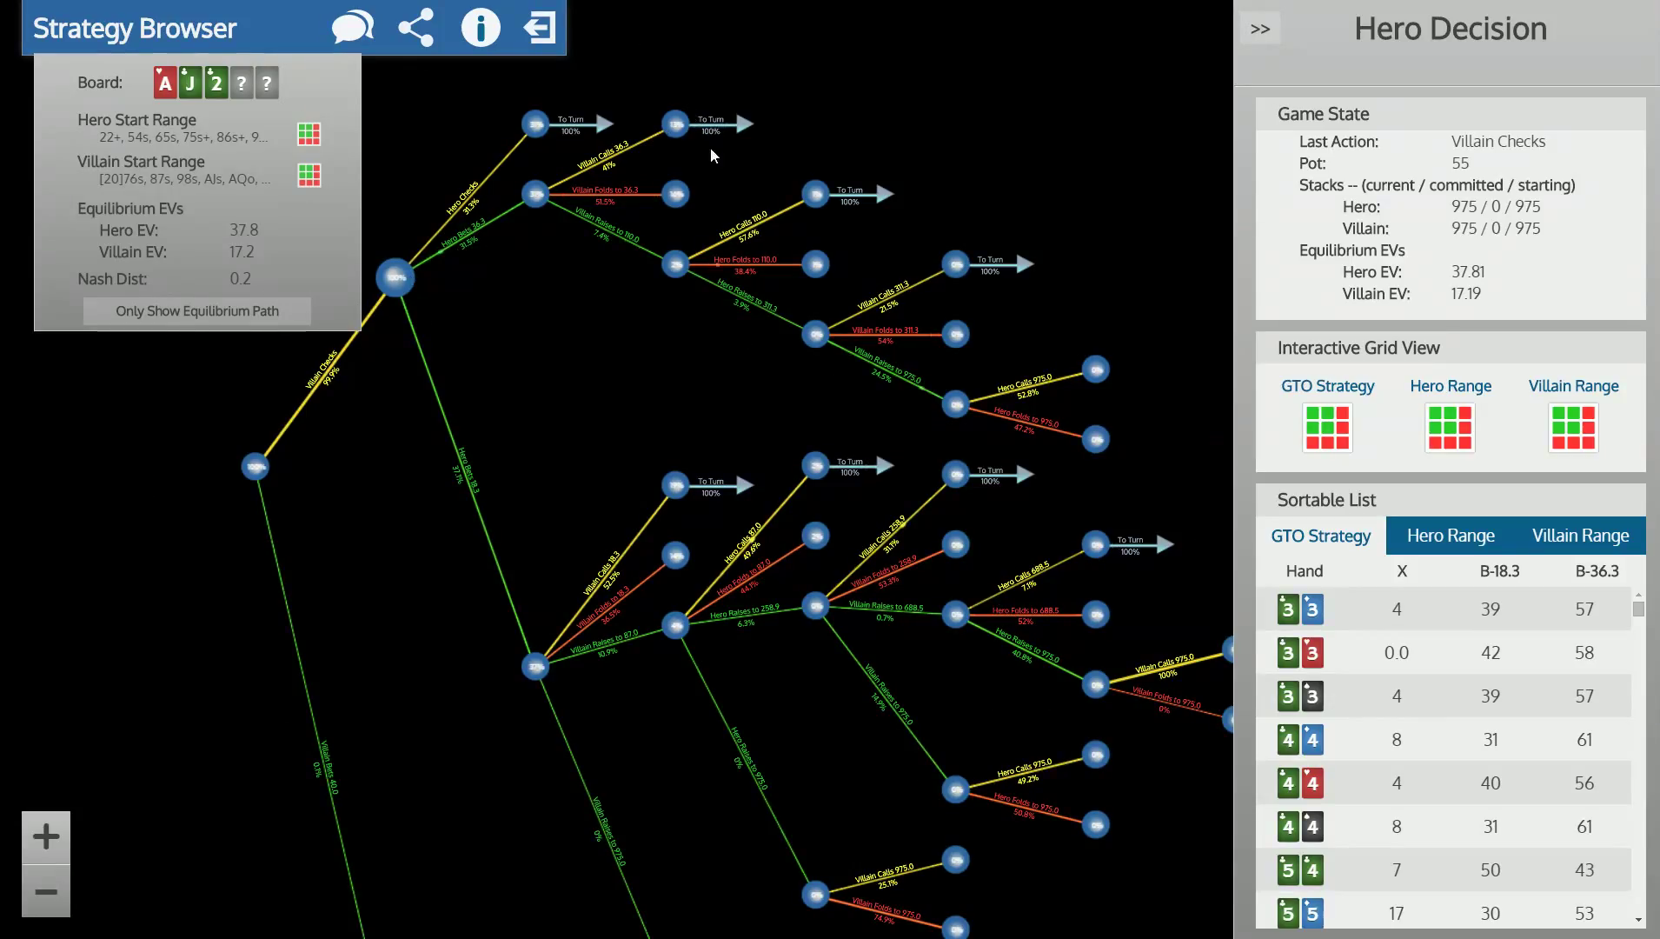
Step: Load the turn strategy that follows the villain's call of 36.3, with the five of diamonds as turn card
{"action": "left_click", "coordinate": [740, 130]}
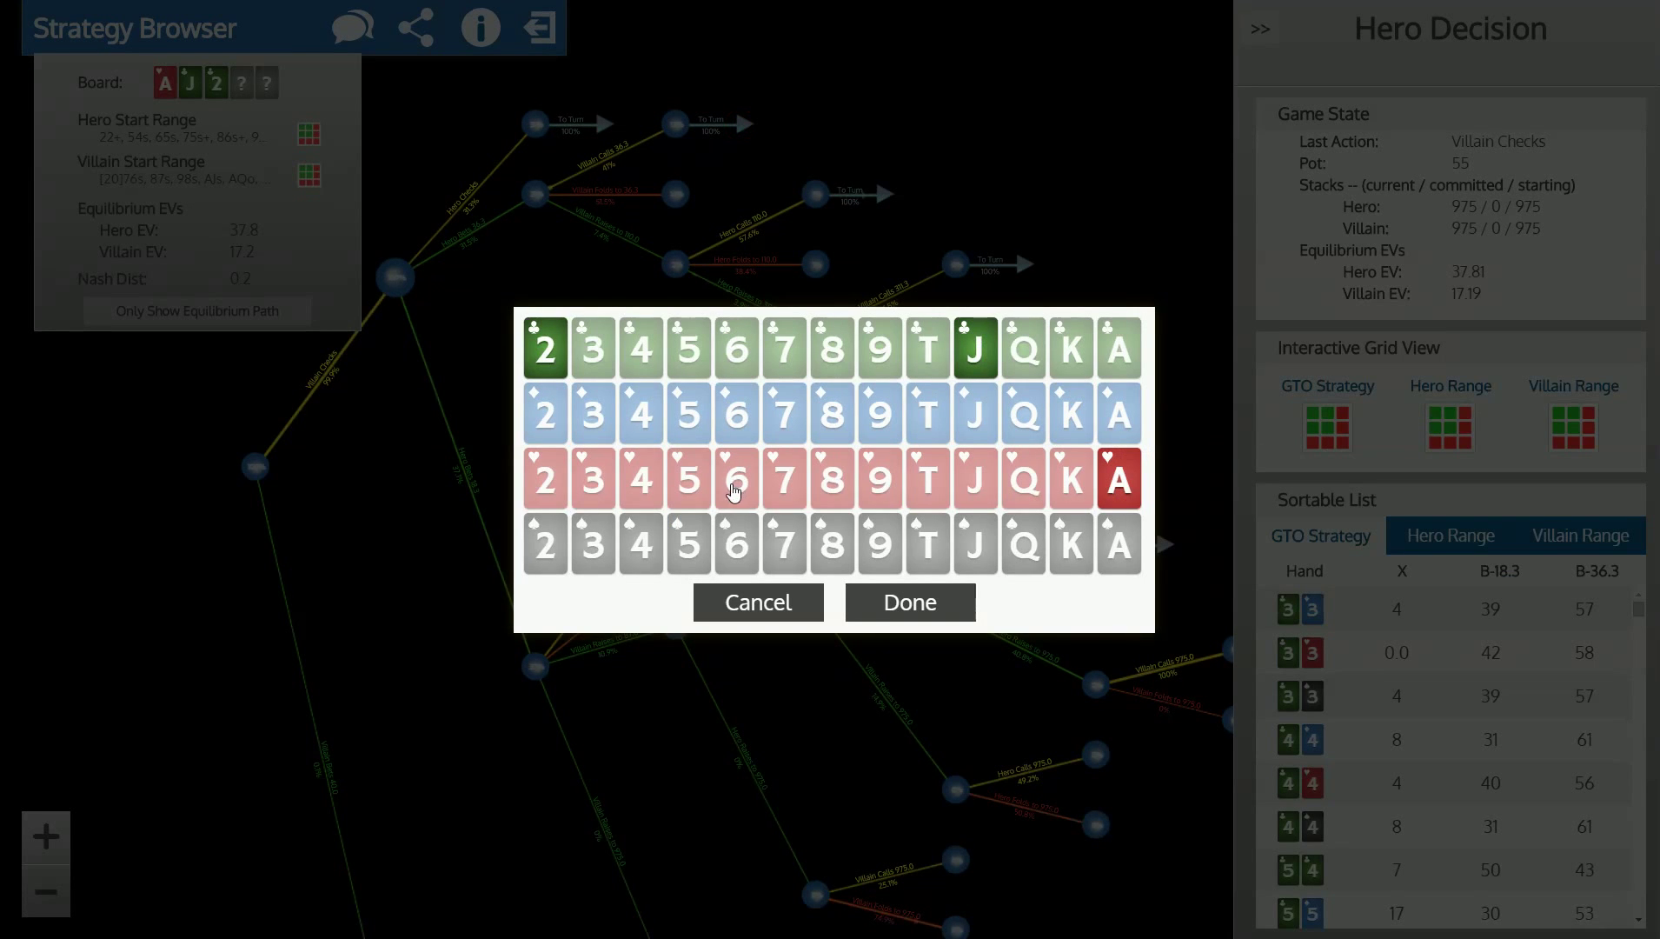
{"action": "left_click", "coordinate": [685, 424]}
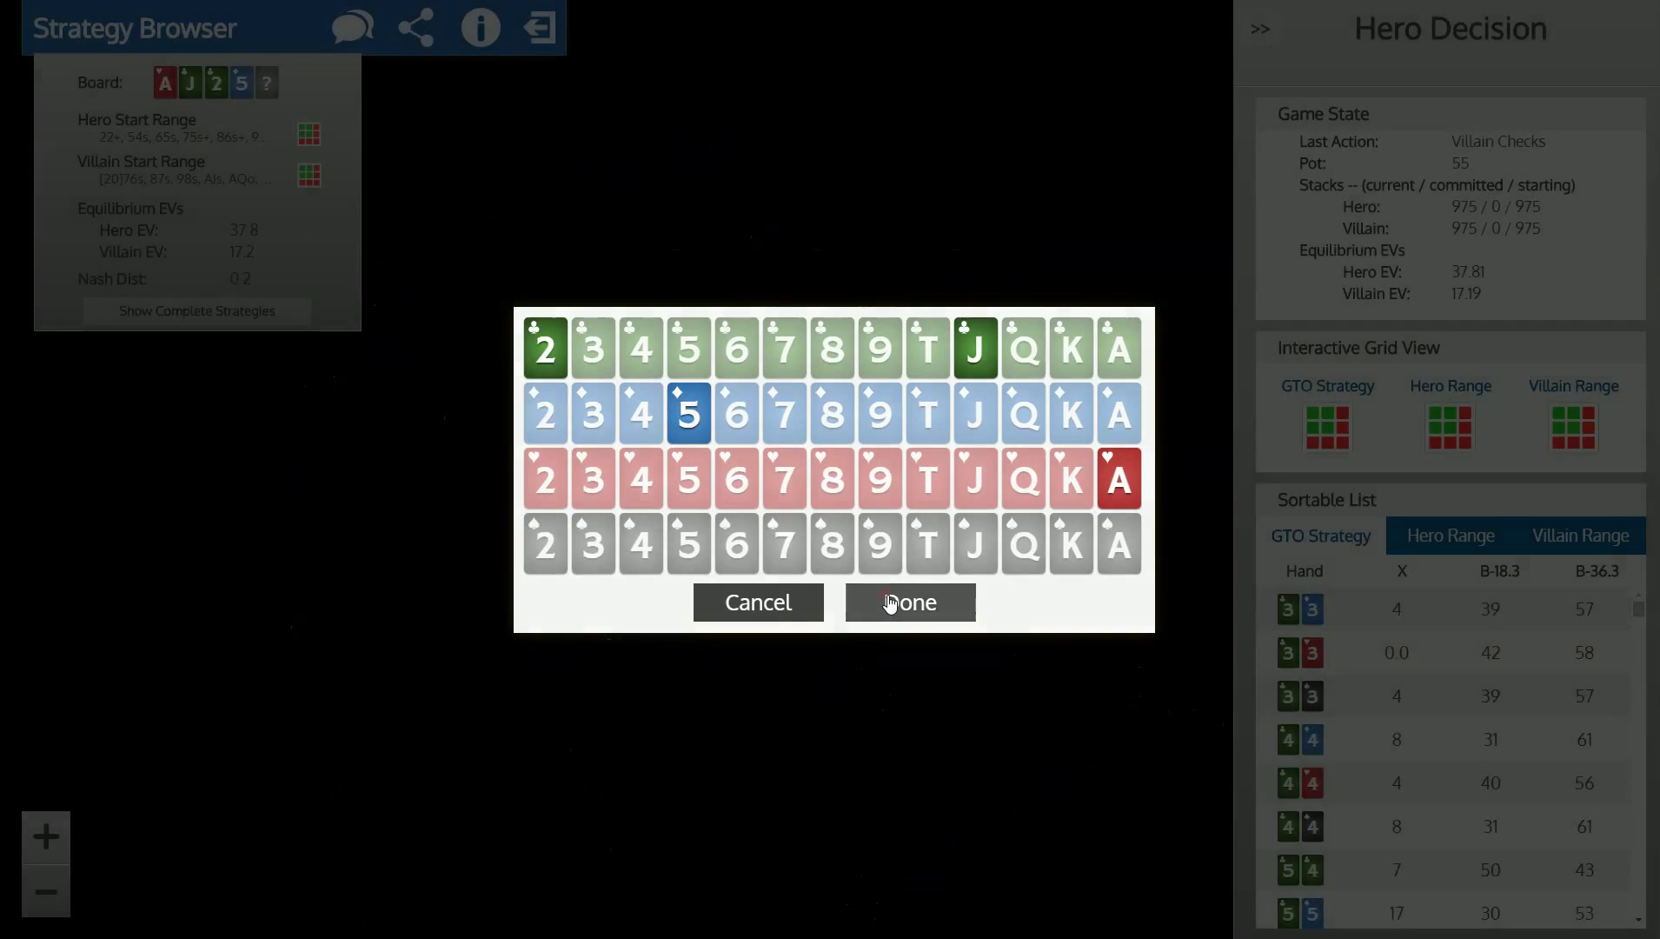
{"action": "left_click", "coordinate": [885, 599]}
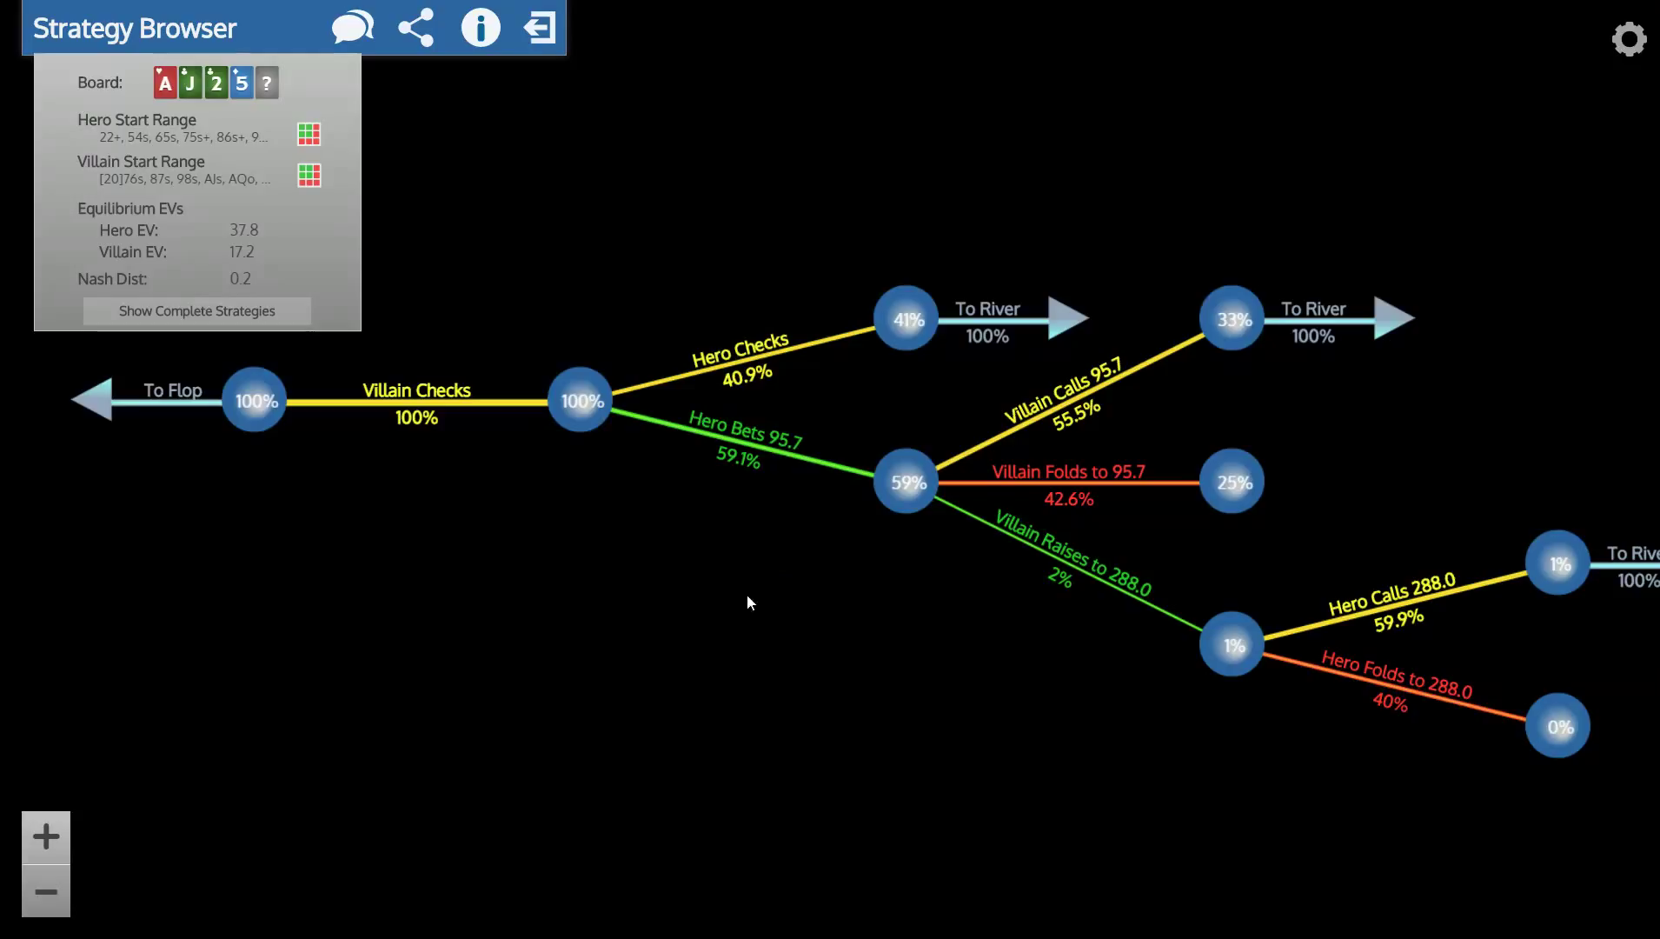
Step: Switch to the GTO Play in 3-Bet Pots strategy pack and move on to the GTORB Flop Solution Library
{"action": "key", "text": "alt+Tab"}
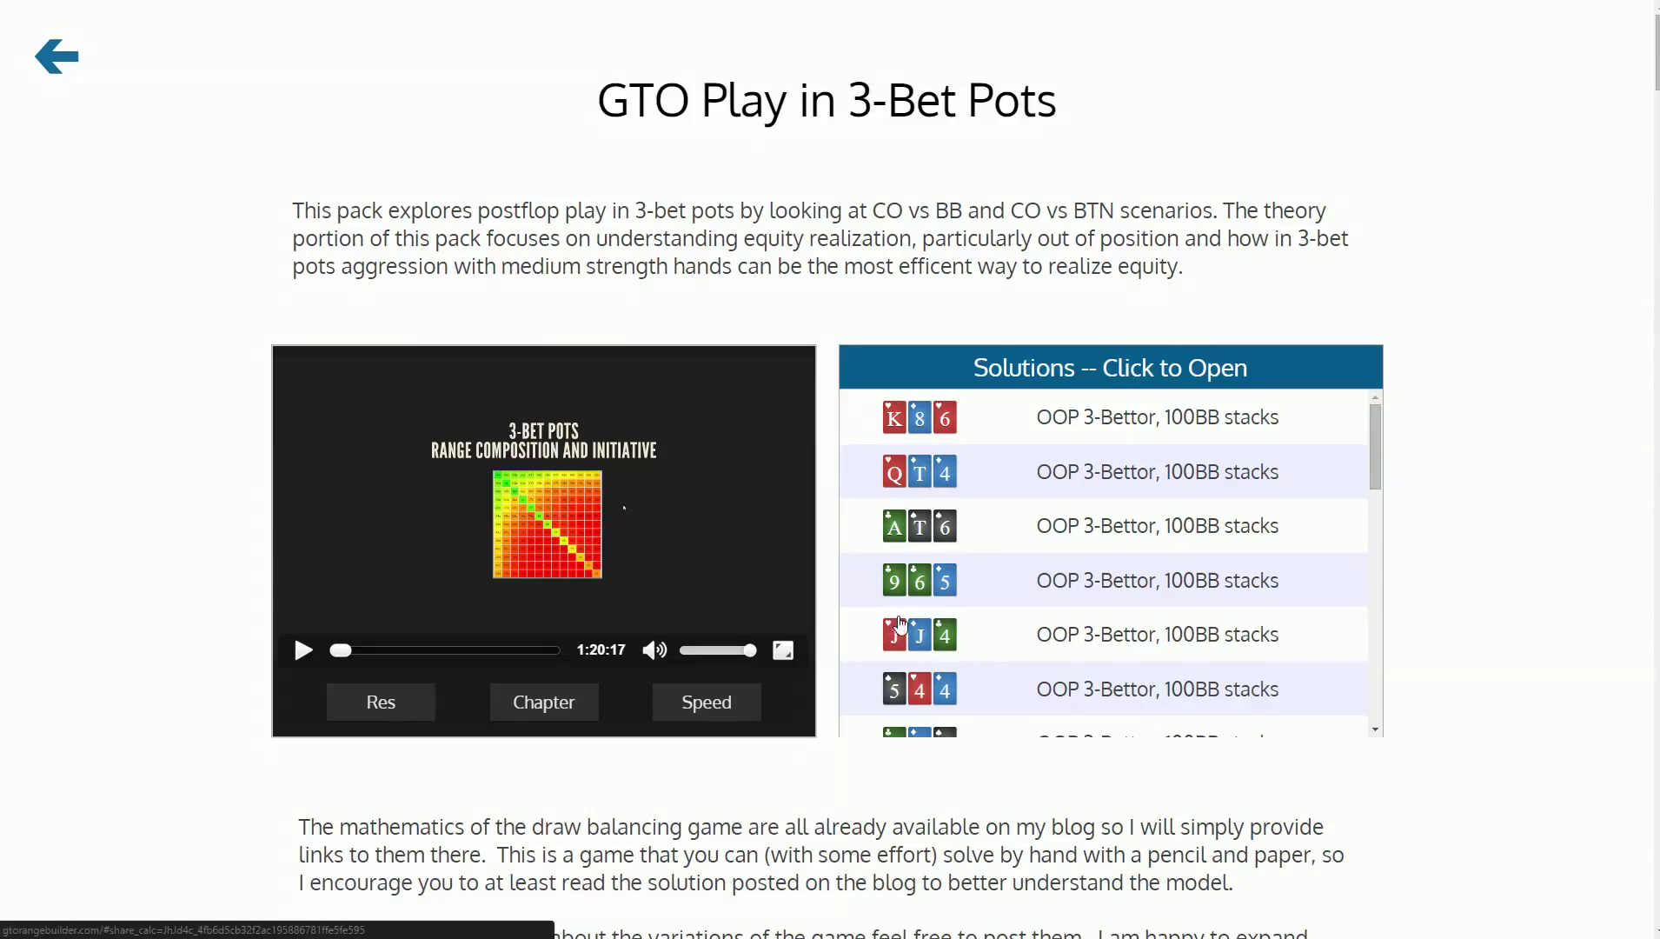
{"action": "left_click", "coordinate": [901, 626]}
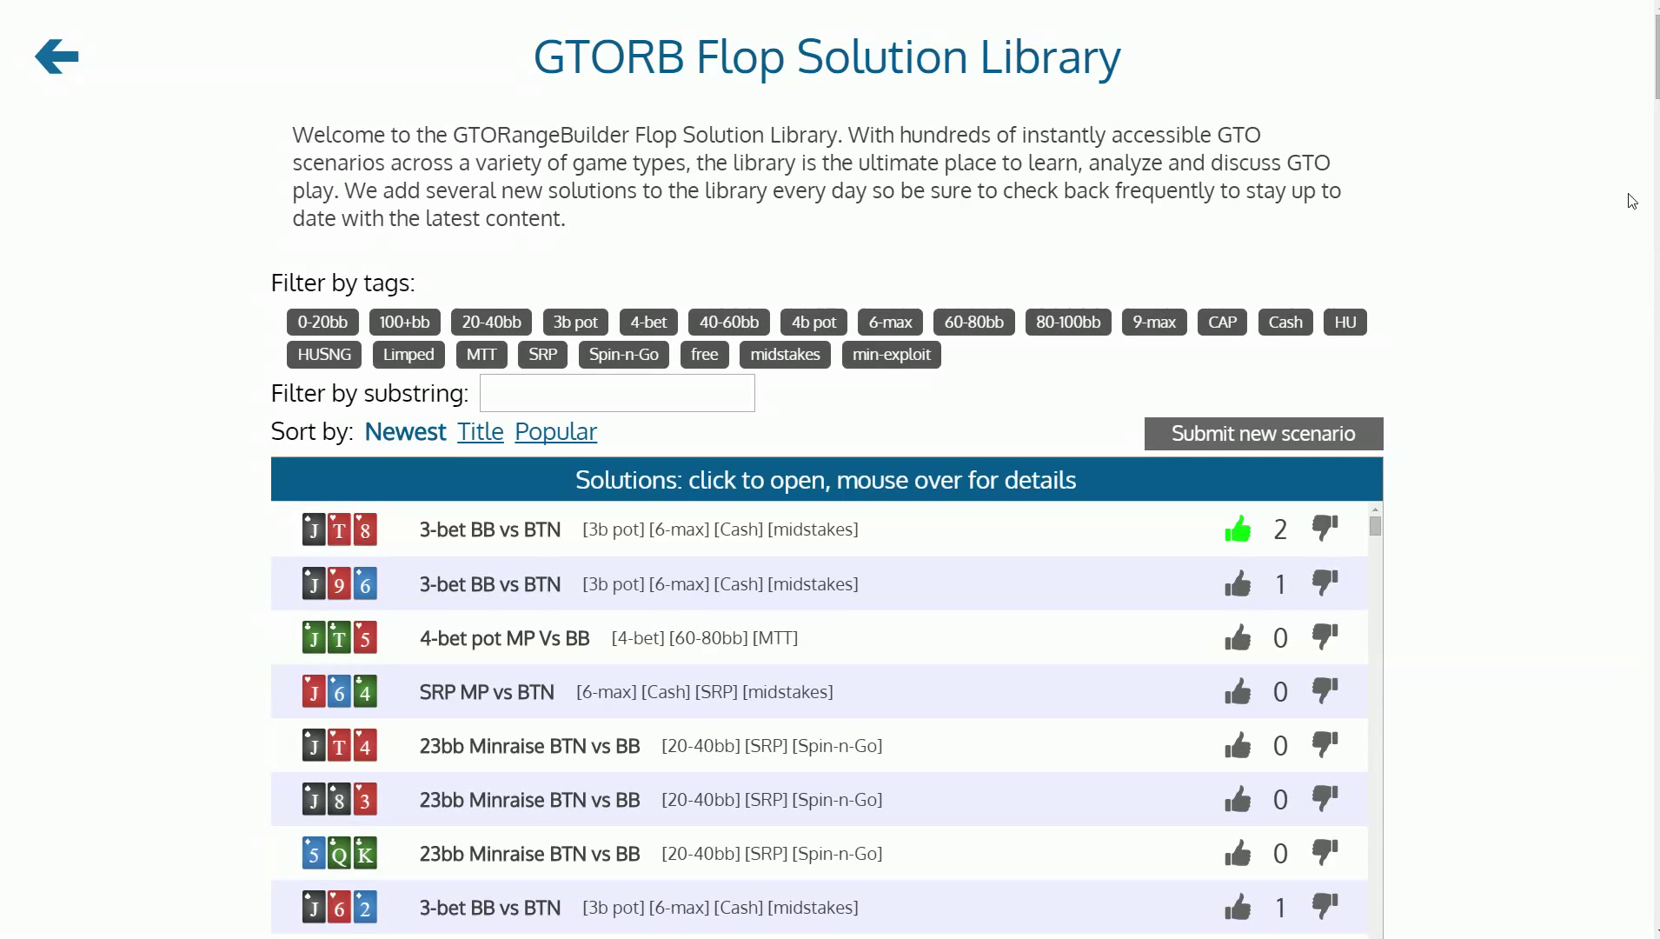
Step: Browse the newest flop library solutions and open the JT8 "3-bet BB vs BTN" scenario
{"action": "scroll", "coordinate": [1654, 120], "scroll_direction": "down", "scroll_amount": 5}
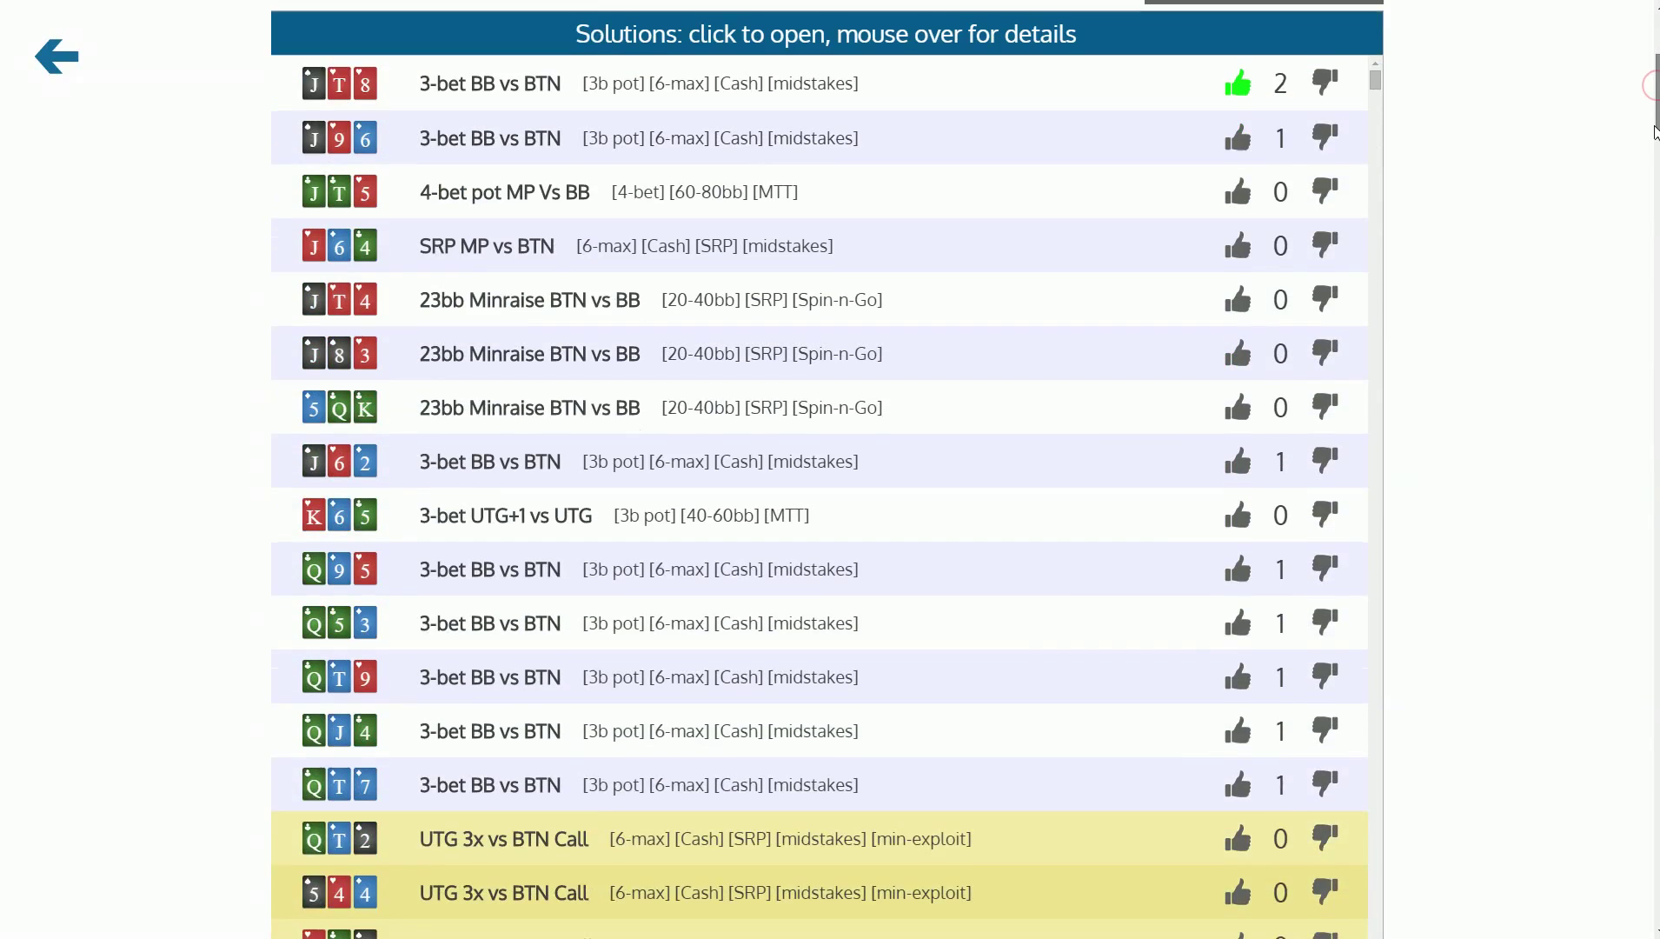
{"action": "scroll", "coordinate": [1655, 118], "scroll_direction": "up", "scroll_amount": 2}
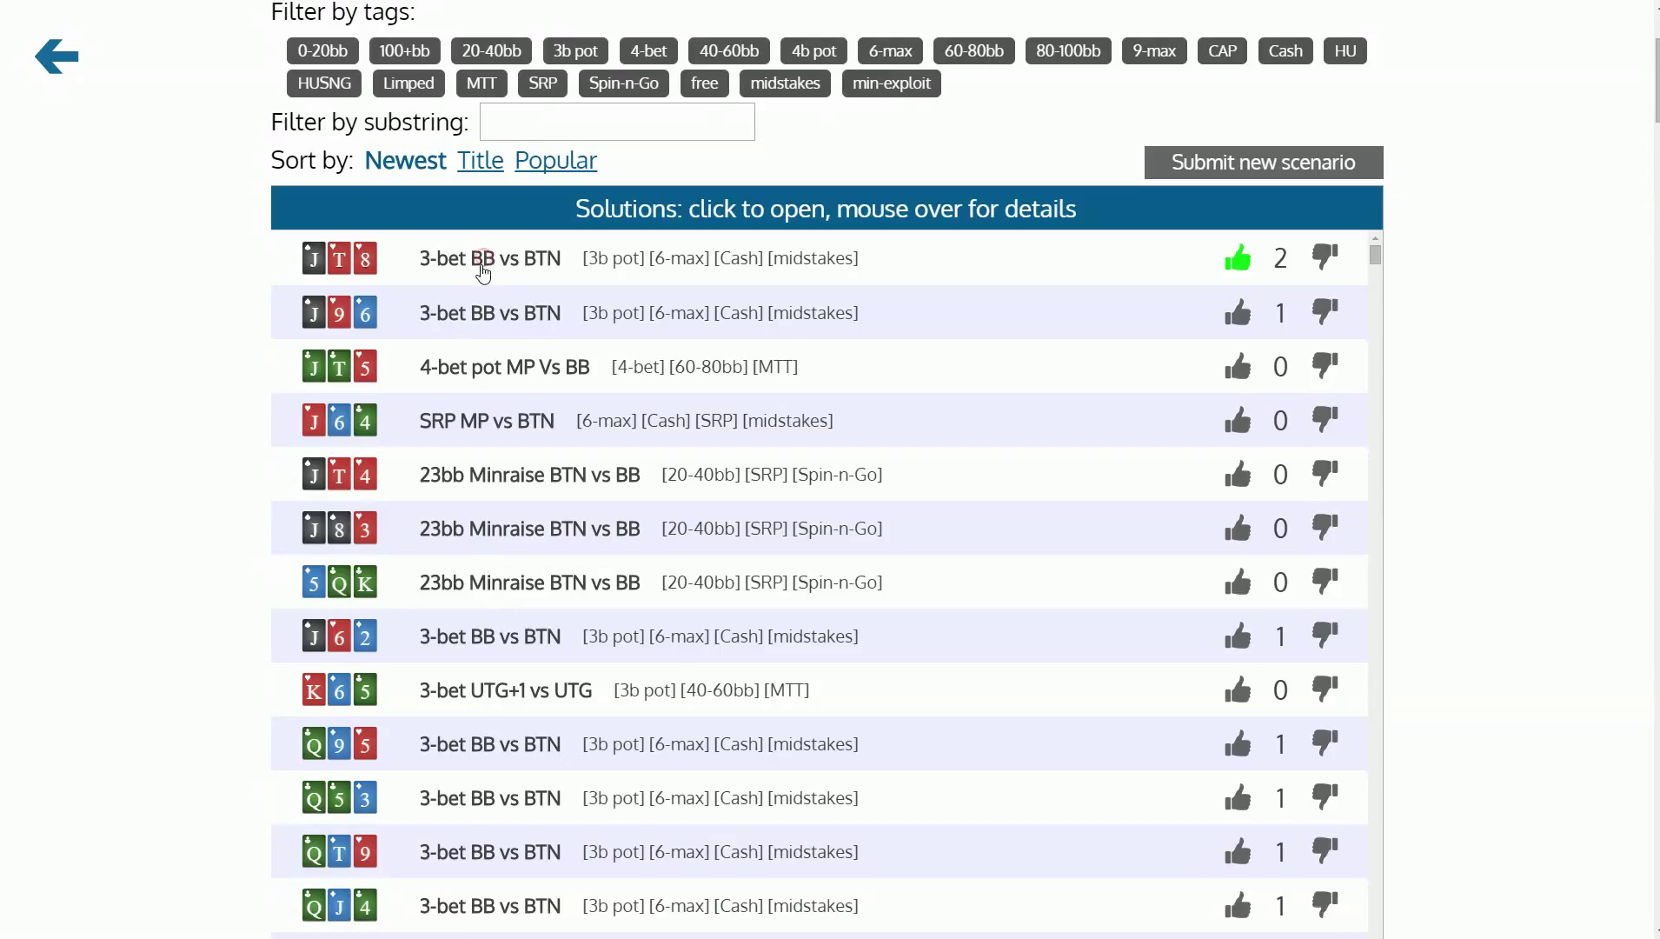
{"action": "mouse_move", "coordinate": [484, 273]}
{"action": "left_click", "coordinate": [1260, 363]}
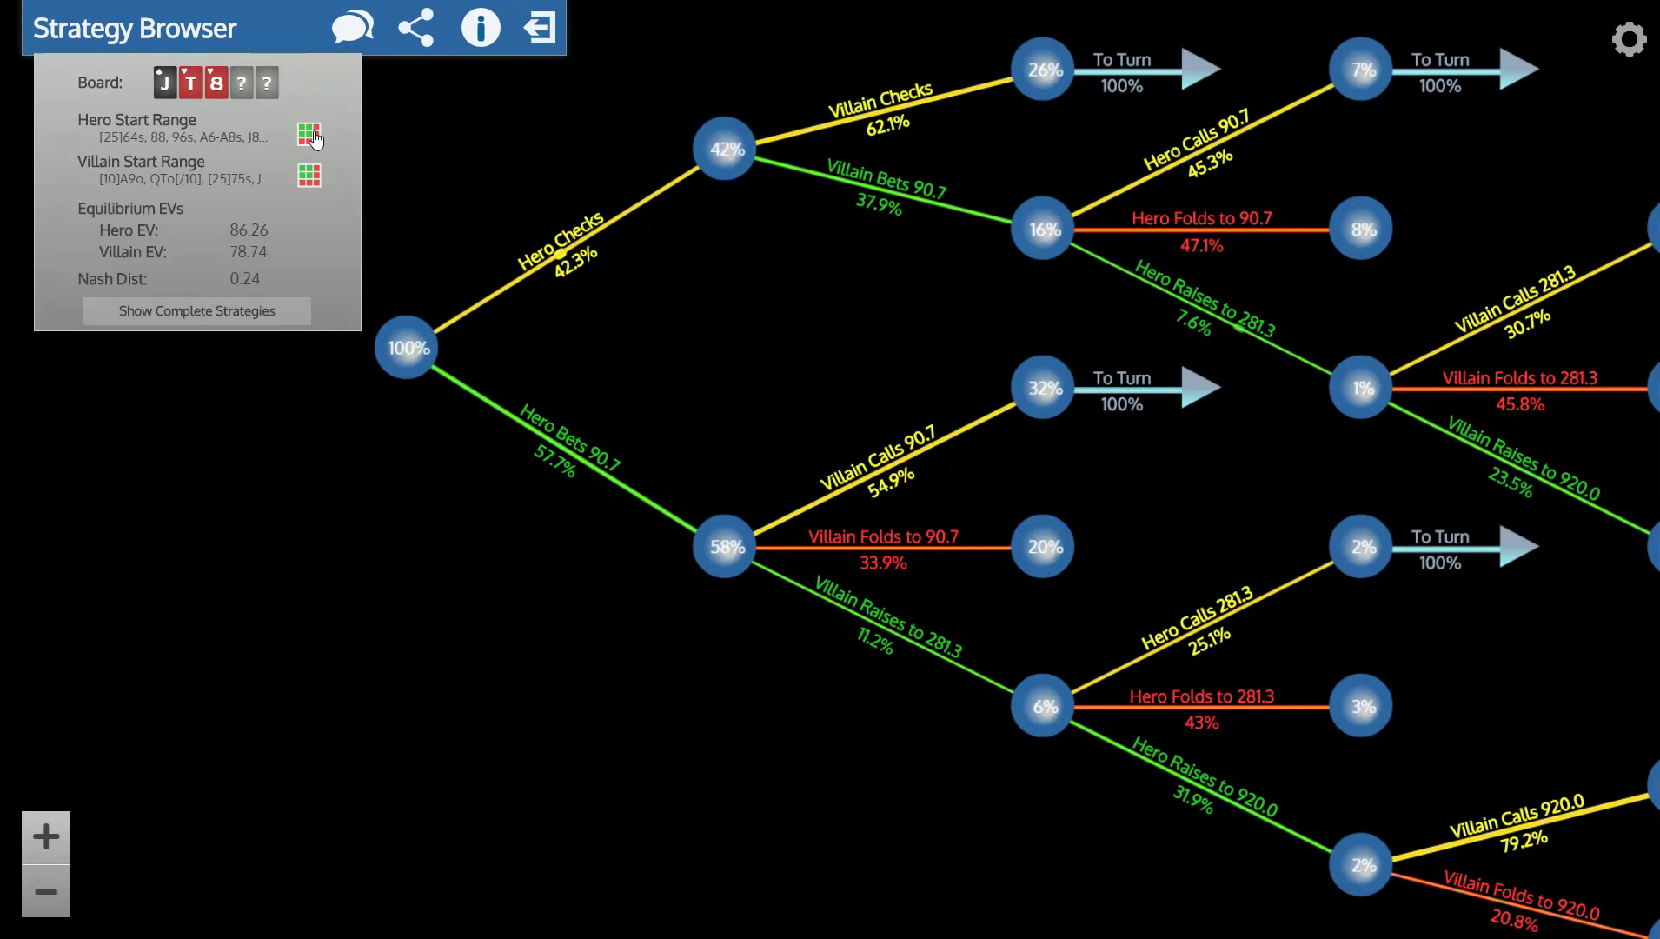
Step: Examine the hero's starting range for the JT8 solution and return to the scenario setup
{"action": "left_click", "coordinate": [309, 134]}
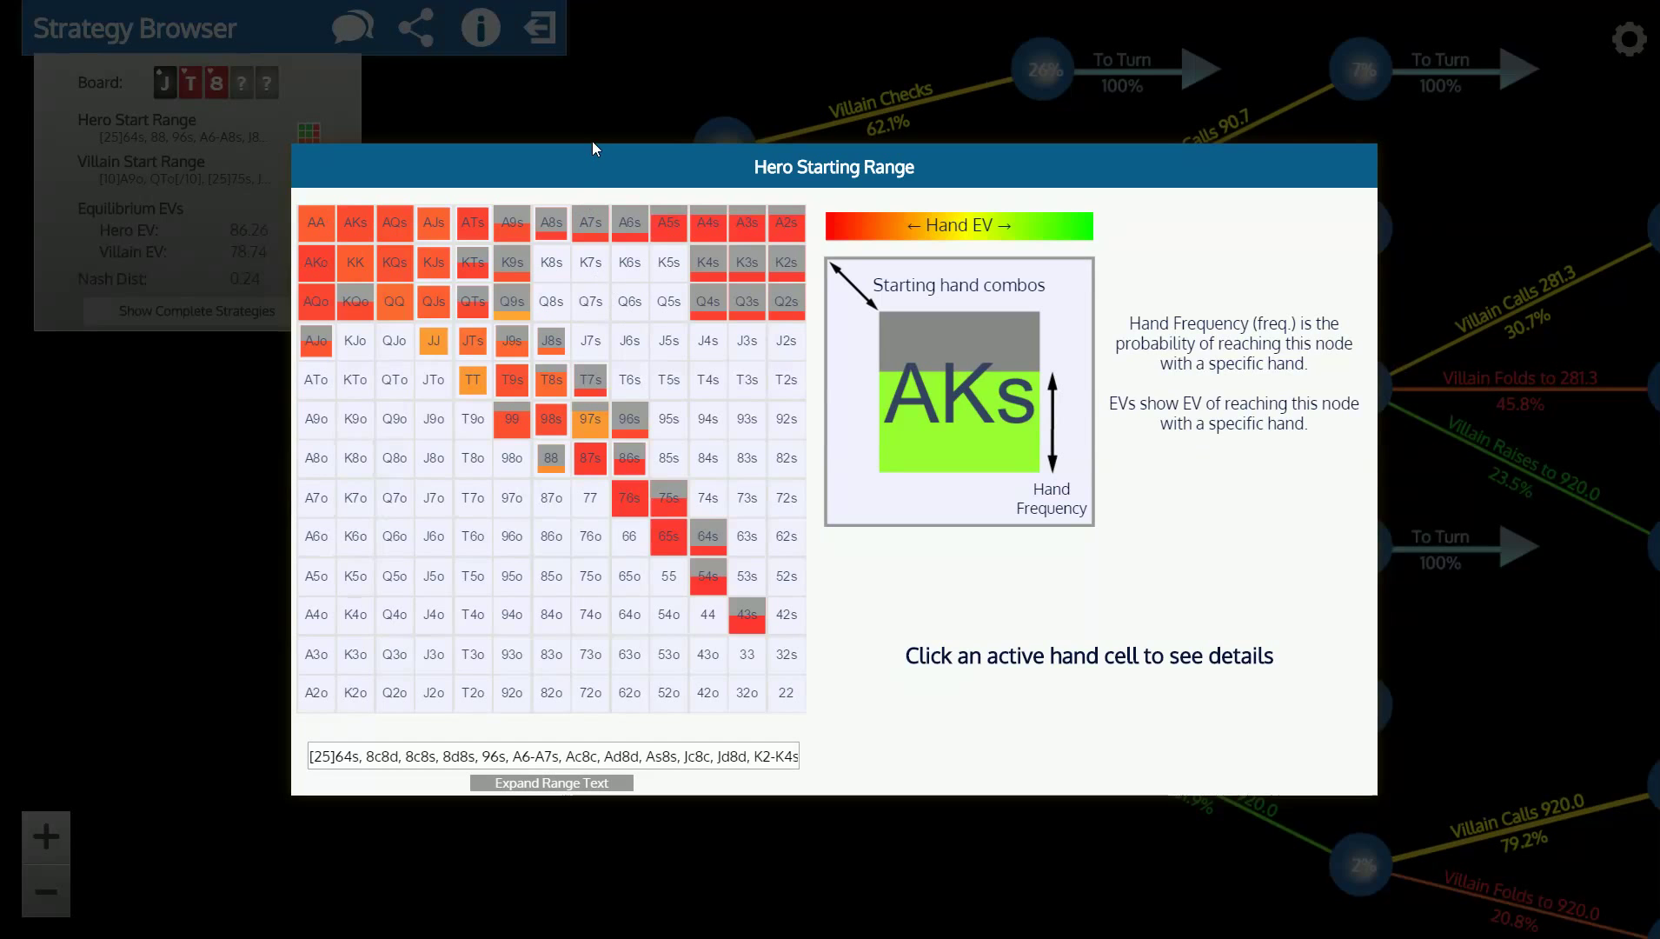
{"action": "left_click", "coordinate": [589, 84]}
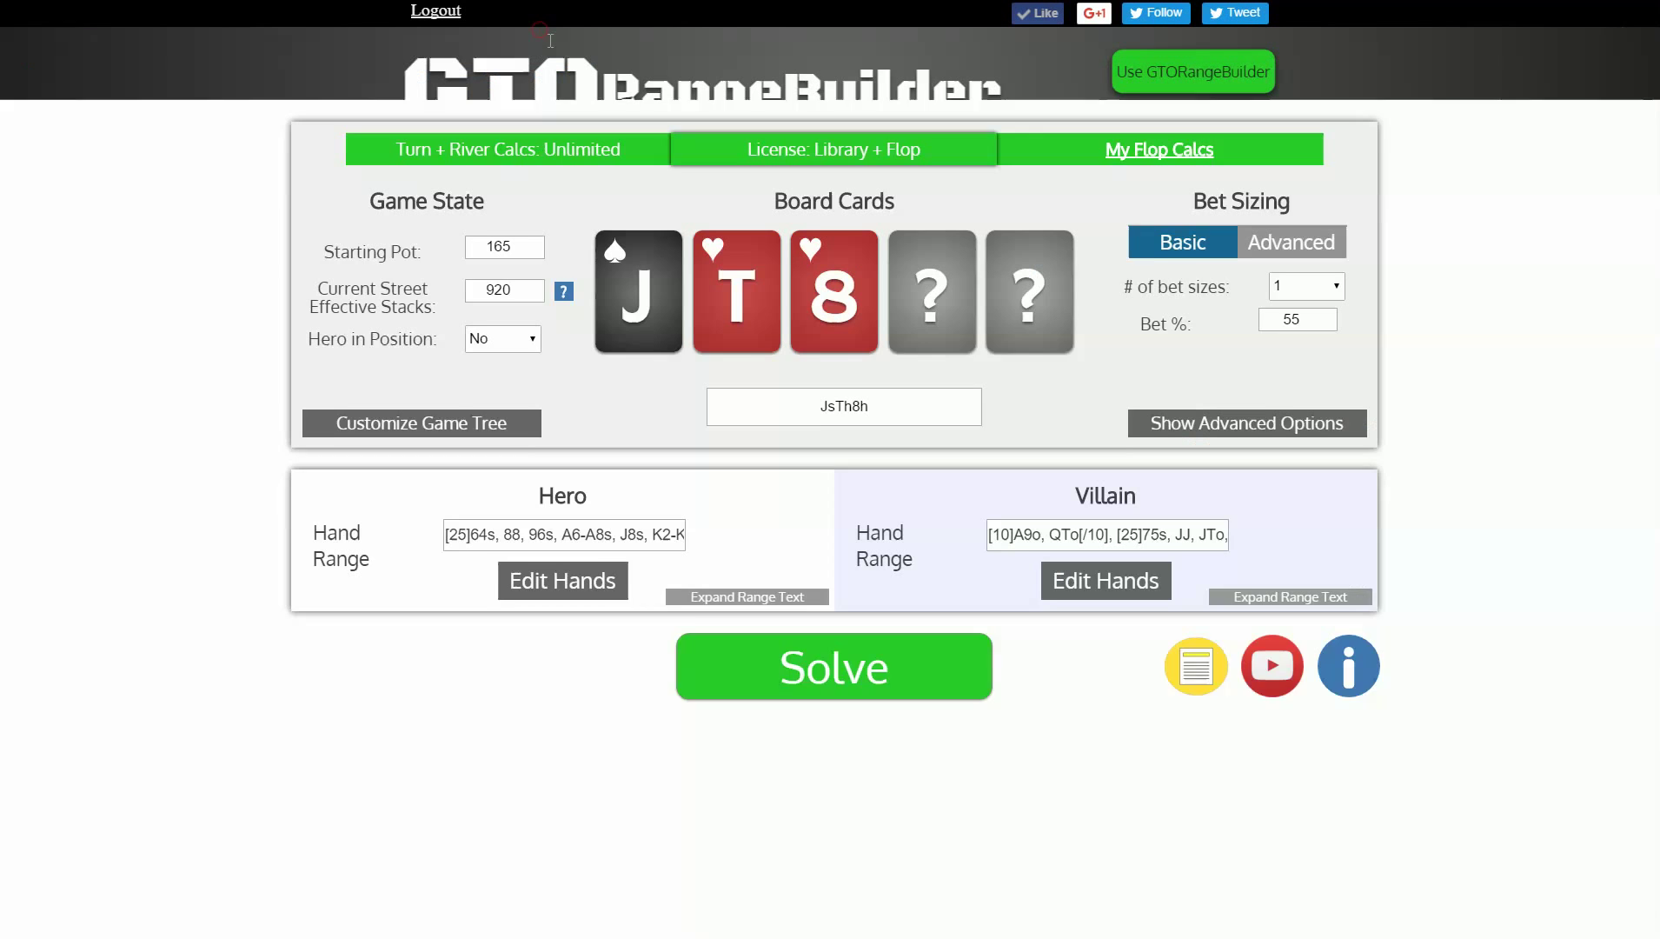
{"action": "left_click", "coordinate": [539, 31]}
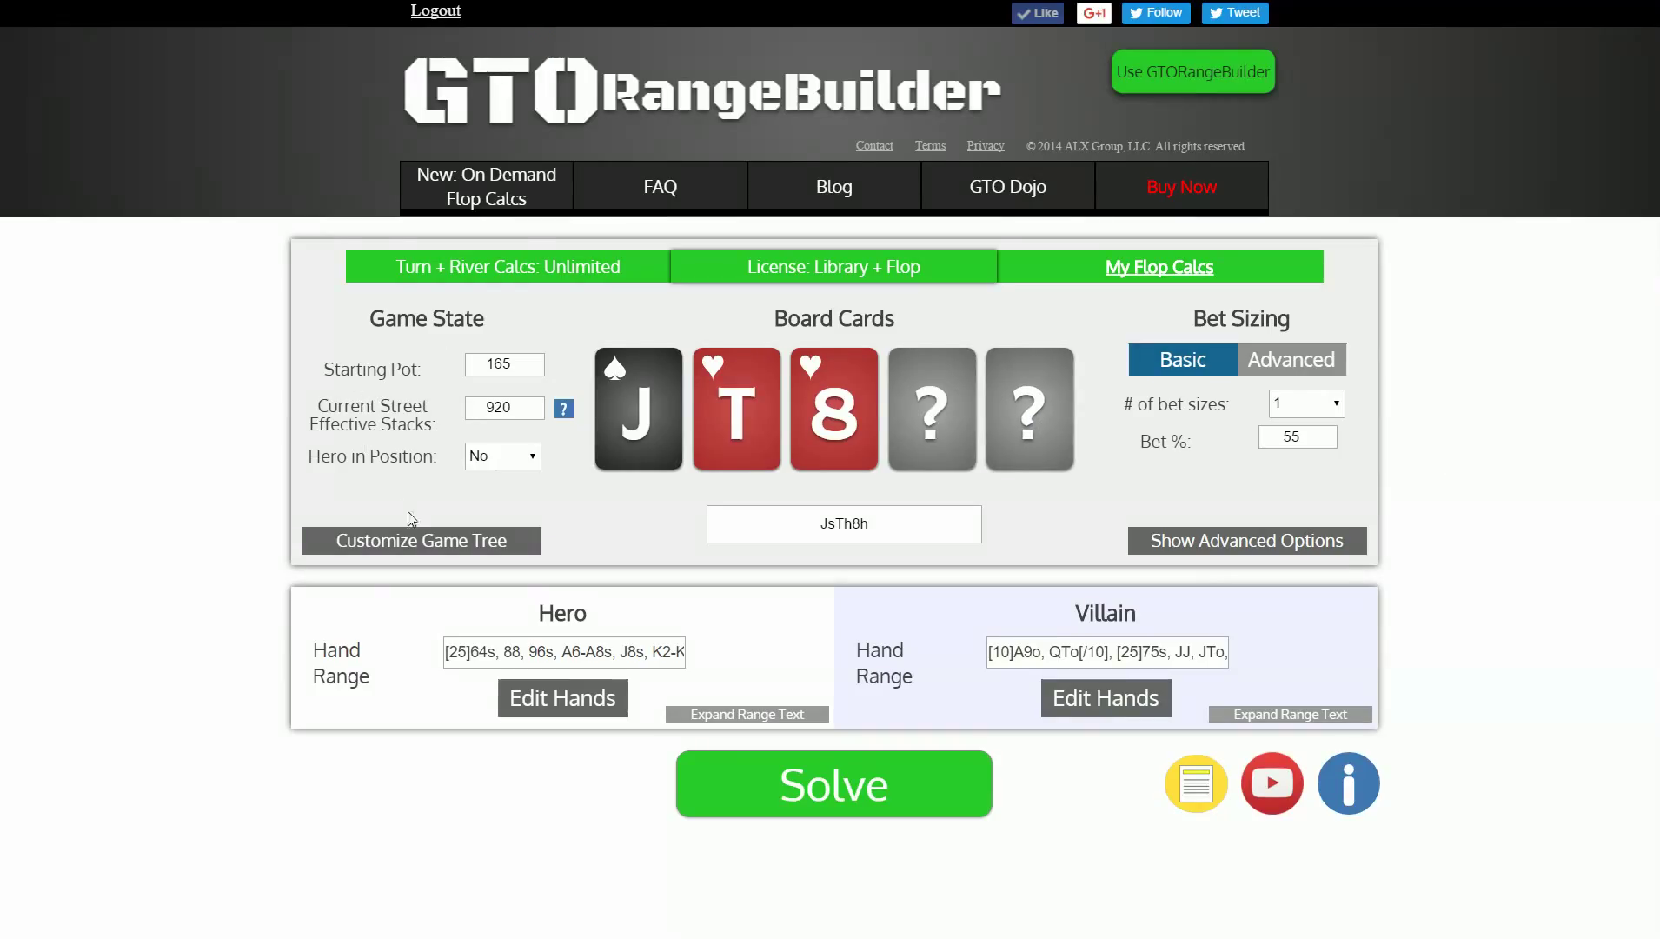
Step: View the customizable game tree of the JsTh8h scenario, undo and redo its last change, and leave the tree builder
{"action": "left_click", "coordinate": [411, 541]}
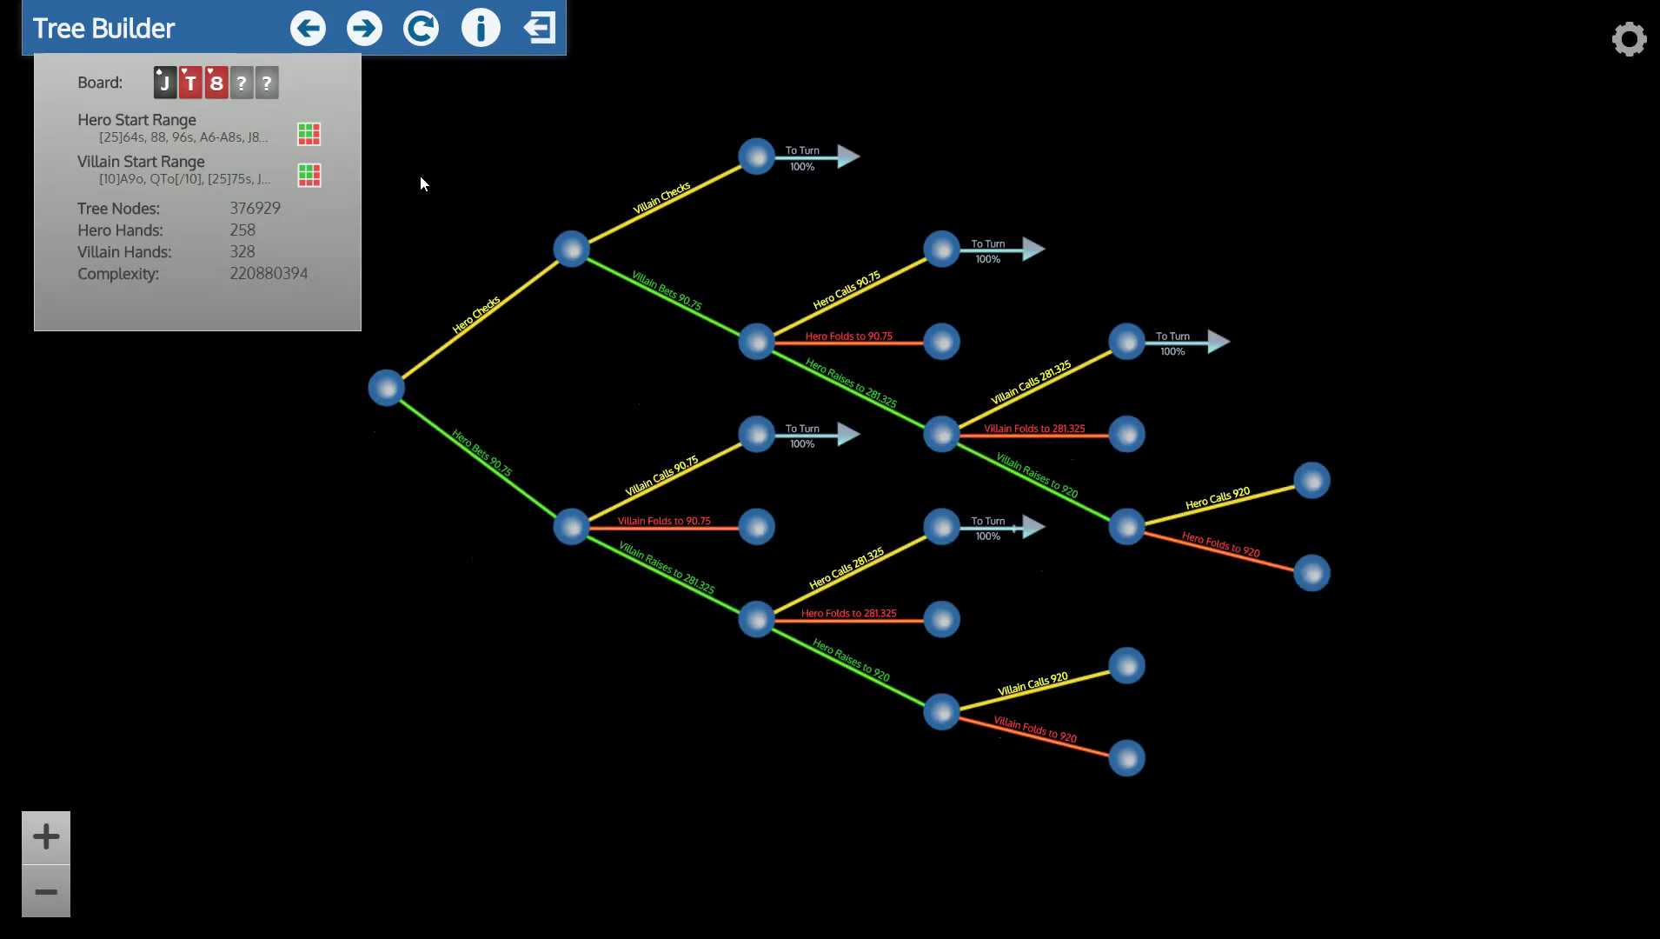
{"action": "left_click", "coordinate": [313, 37]}
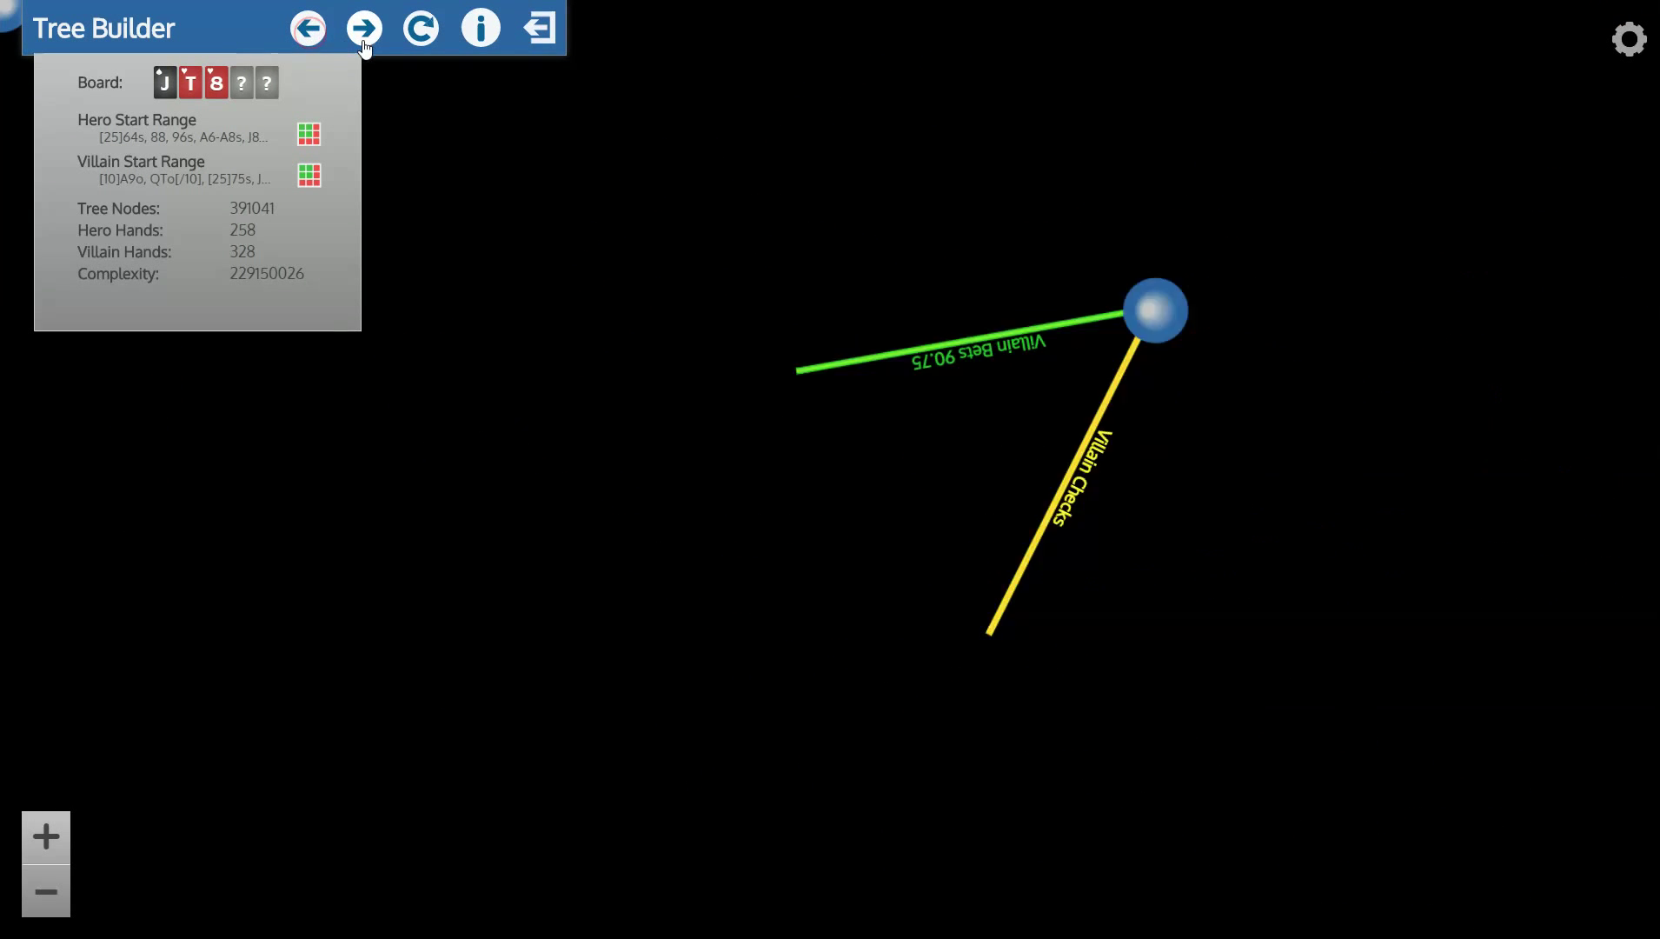
{"action": "left_click", "coordinate": [365, 31]}
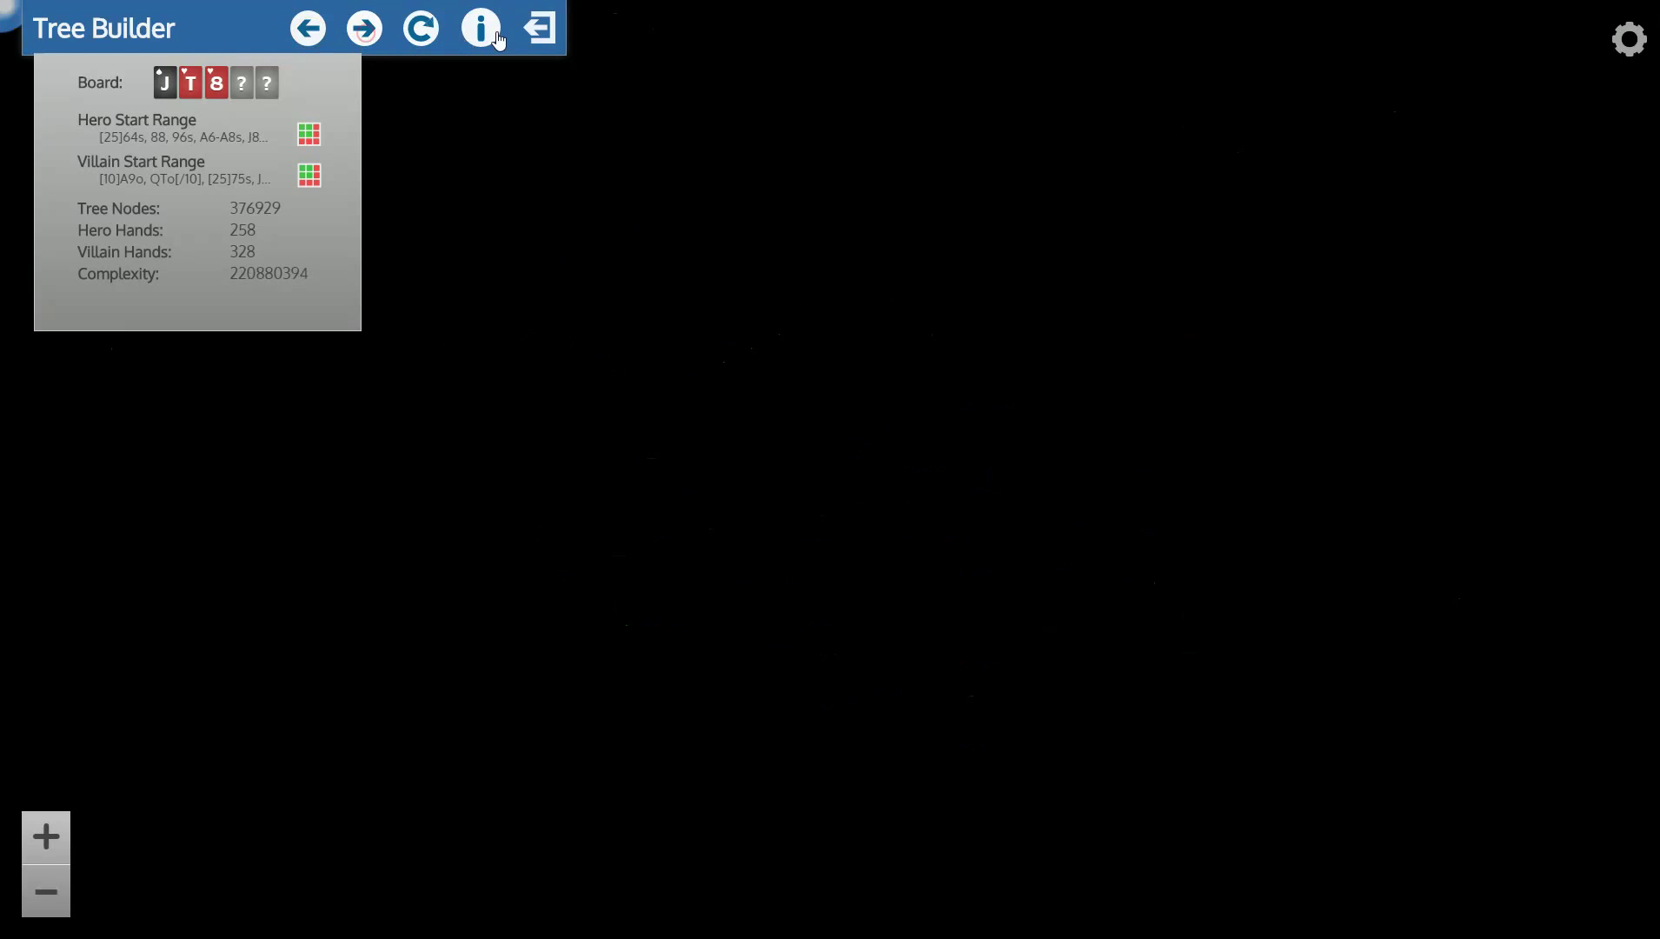
{"action": "left_click", "coordinate": [539, 28]}
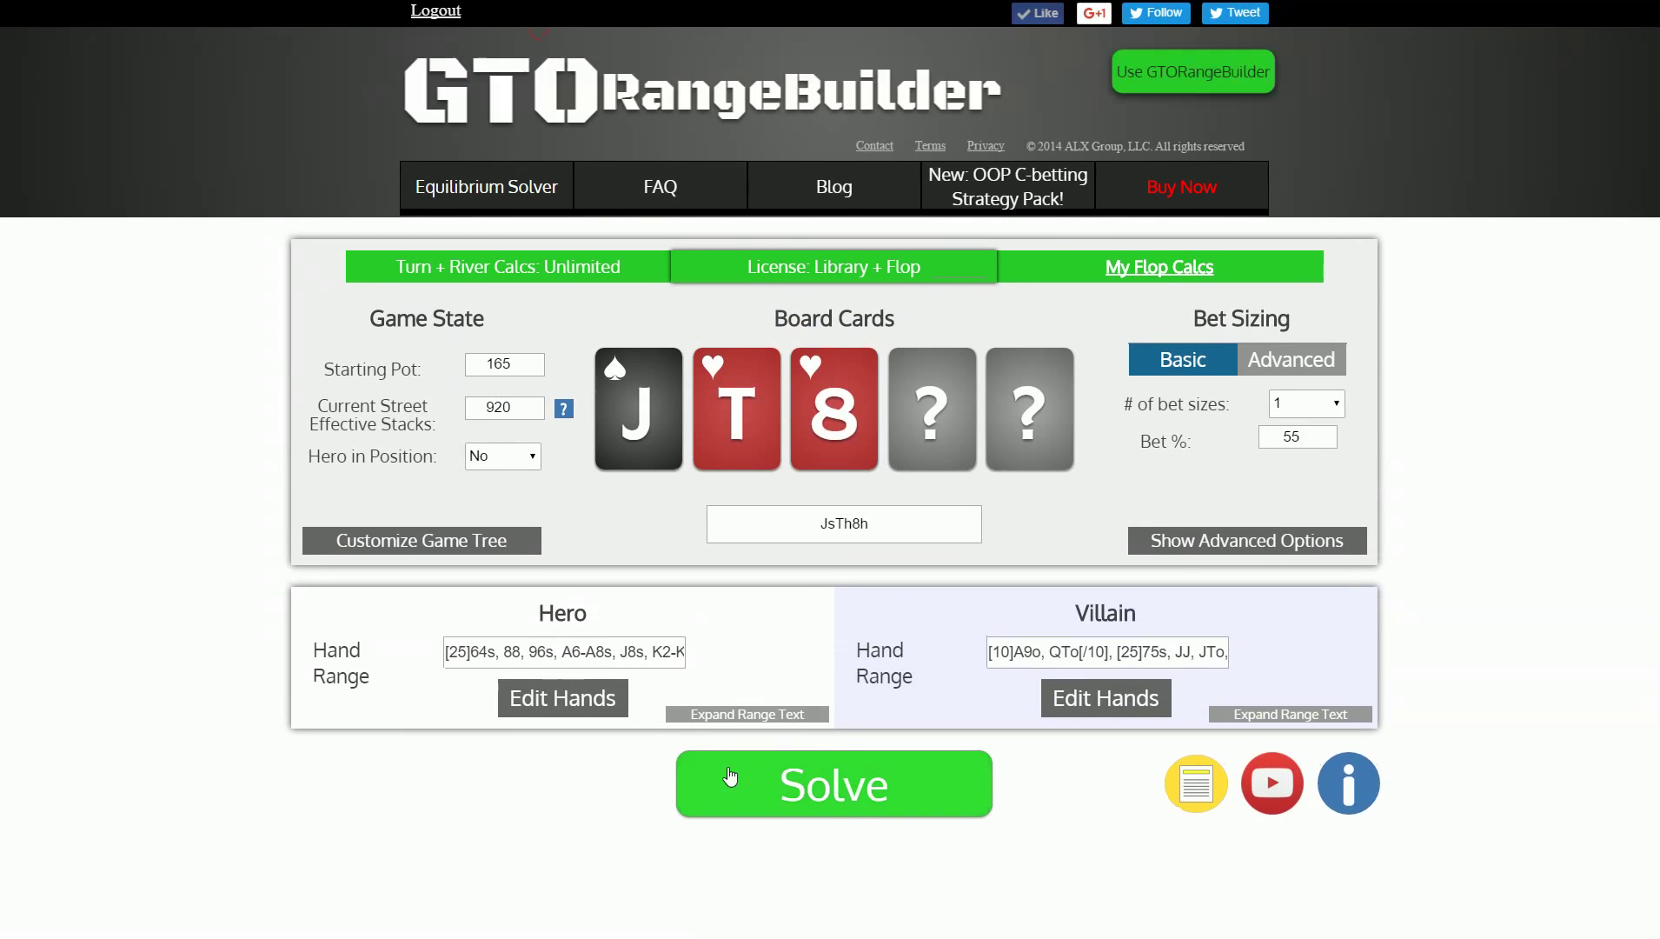
Step: Review the hero's hand range and change the board cards to AsTh8h
{"action": "left_click", "coordinate": [597, 696]}
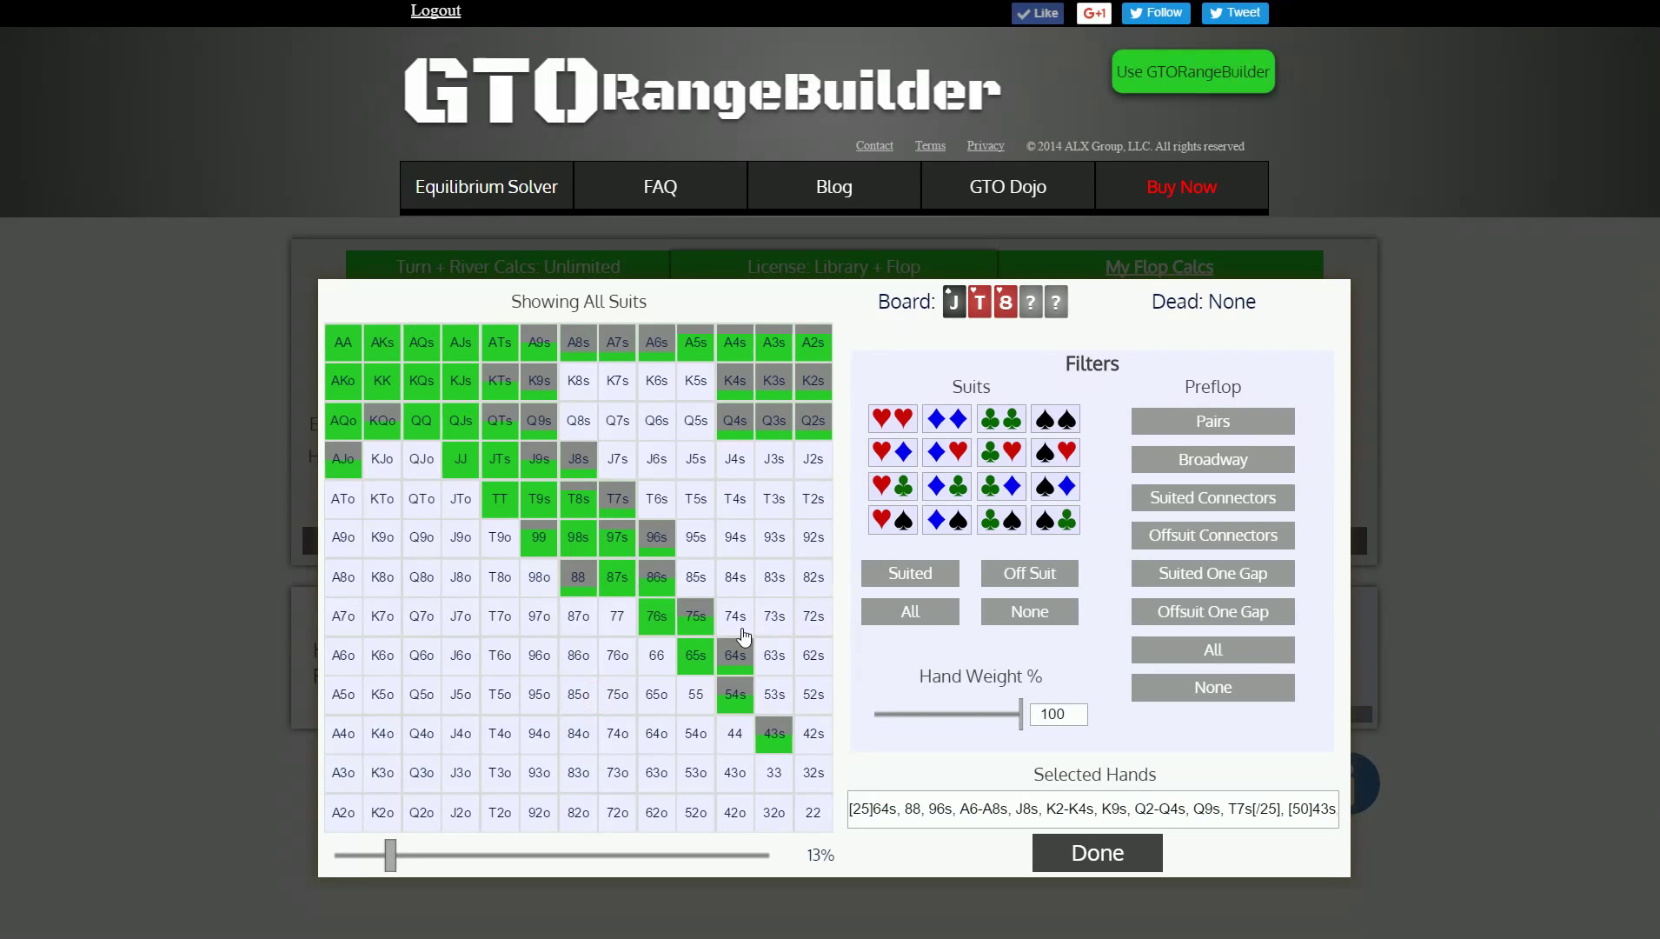
{"action": "left_click", "coordinate": [1098, 852]}
{"action": "left_click", "coordinate": [828, 524]}
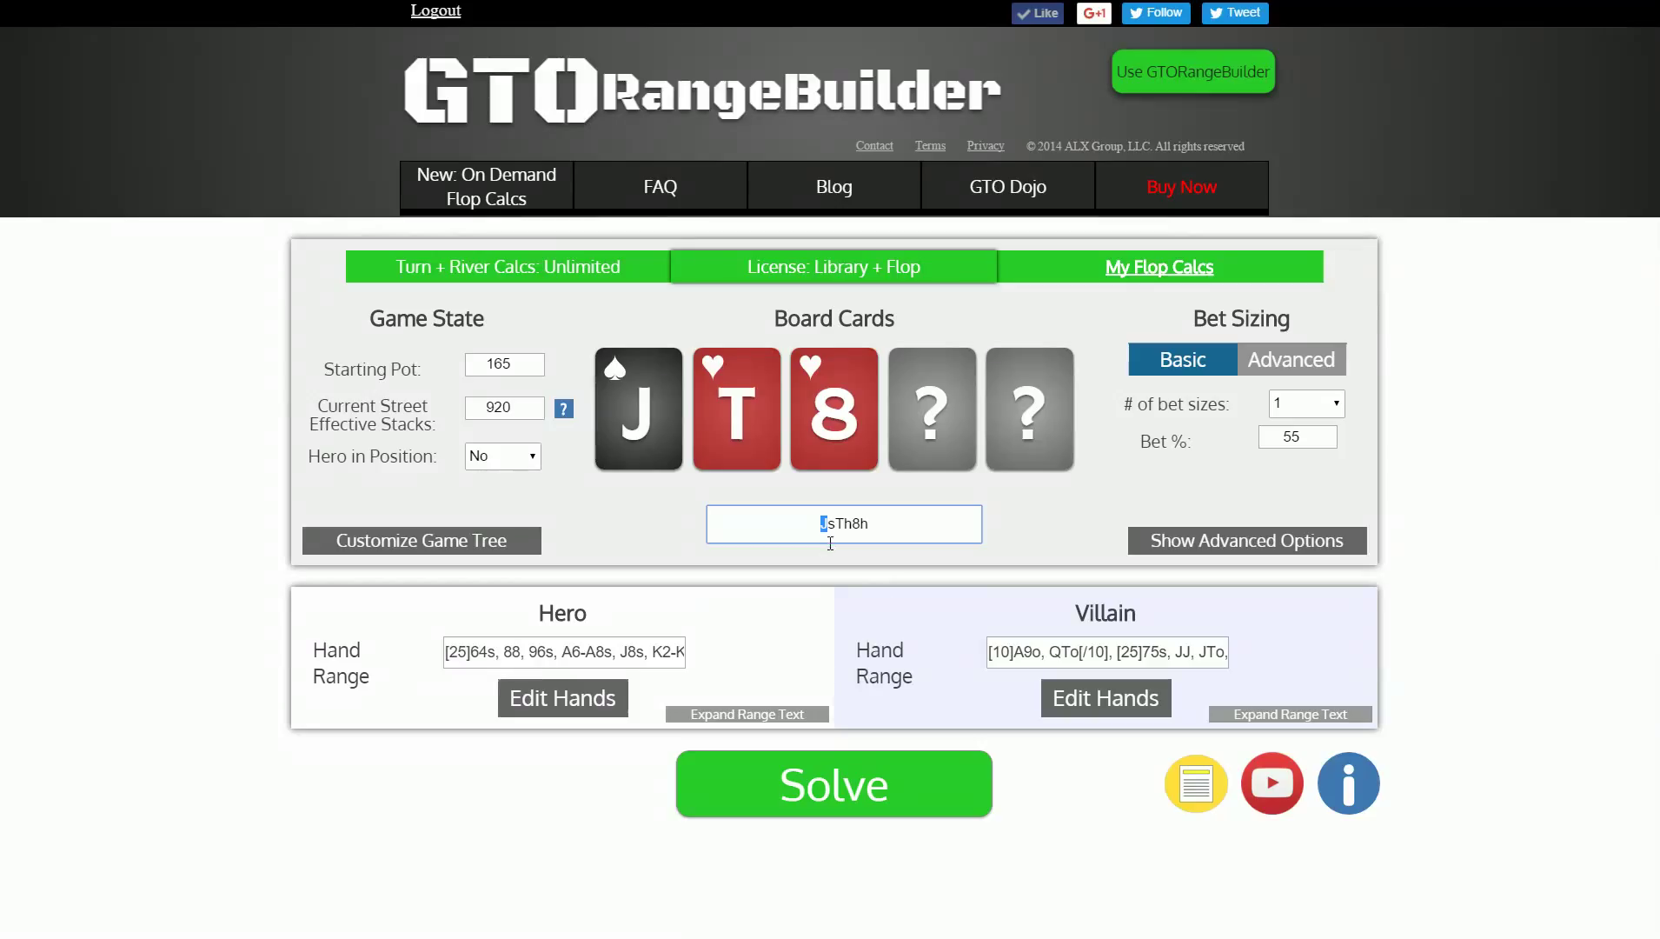
{"action": "key", "text": "ctrl+a"}
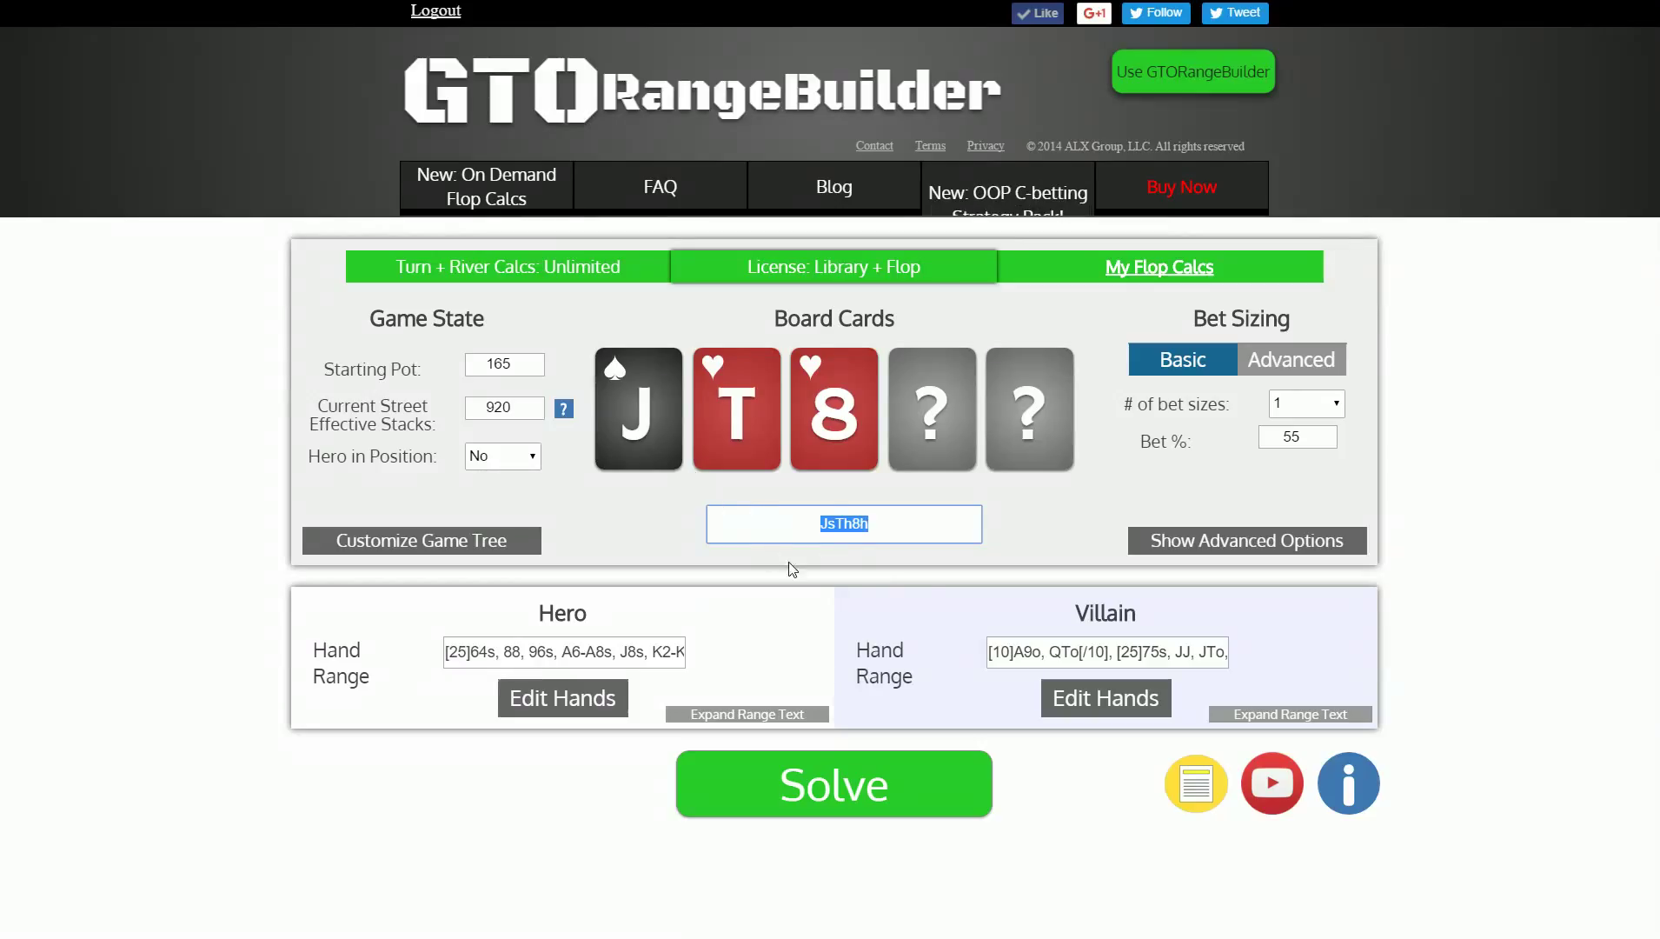
{"action": "left_click", "coordinate": [827, 522]}
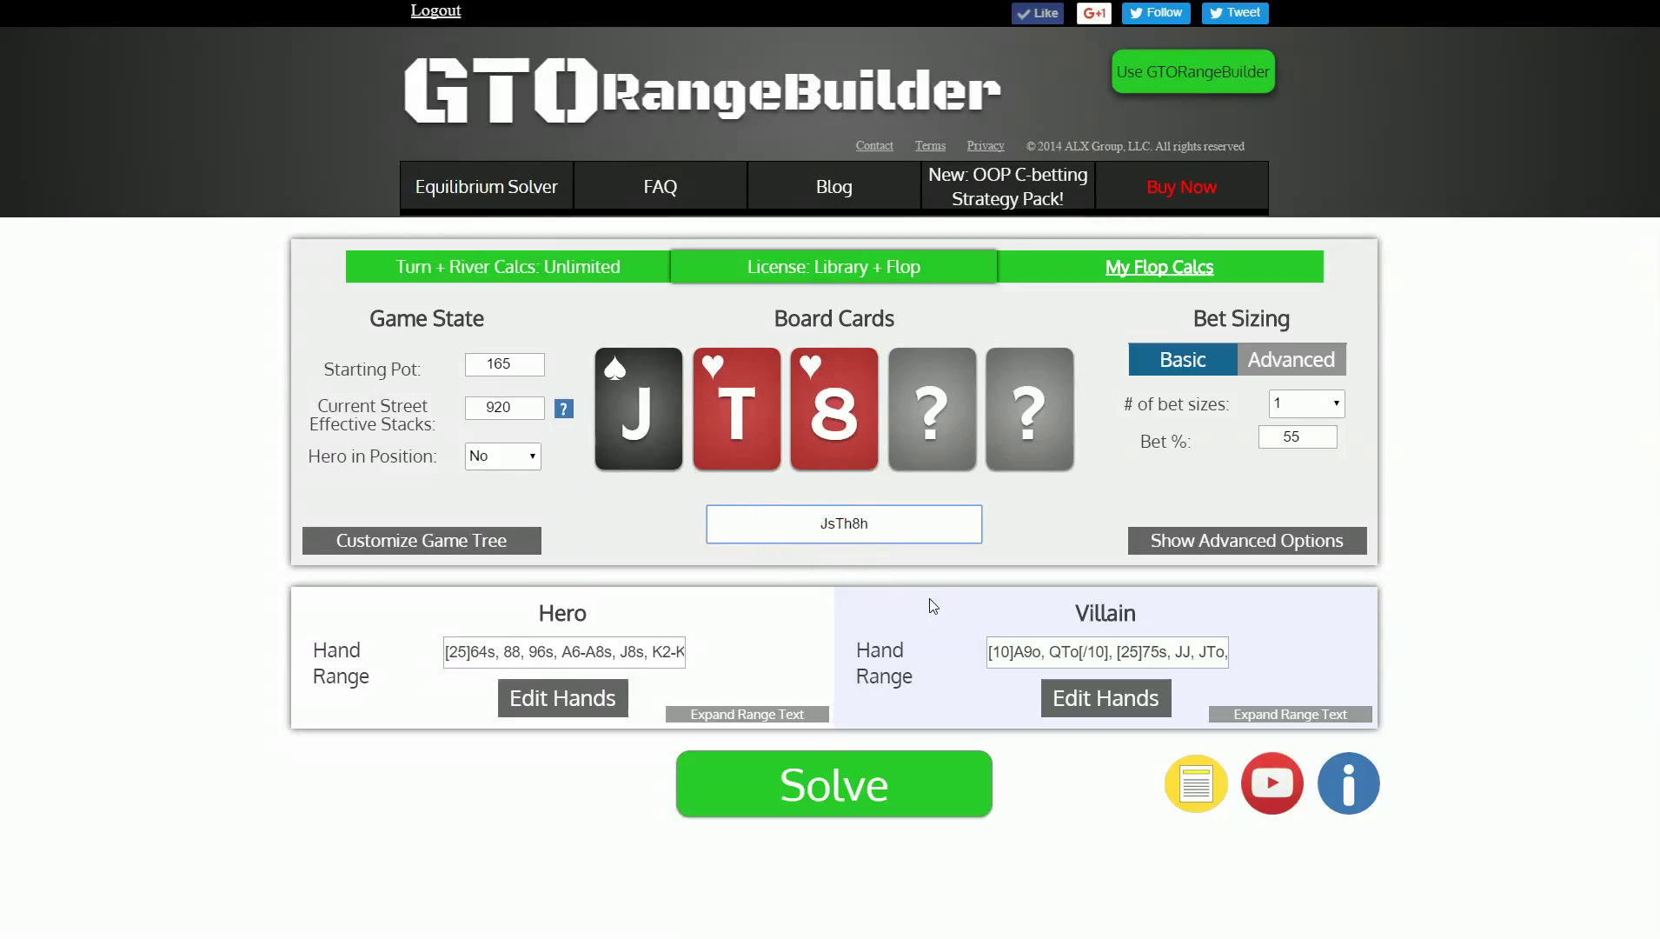
{"action": "key", "text": "Delete"}
{"action": "type", "text": "A"}
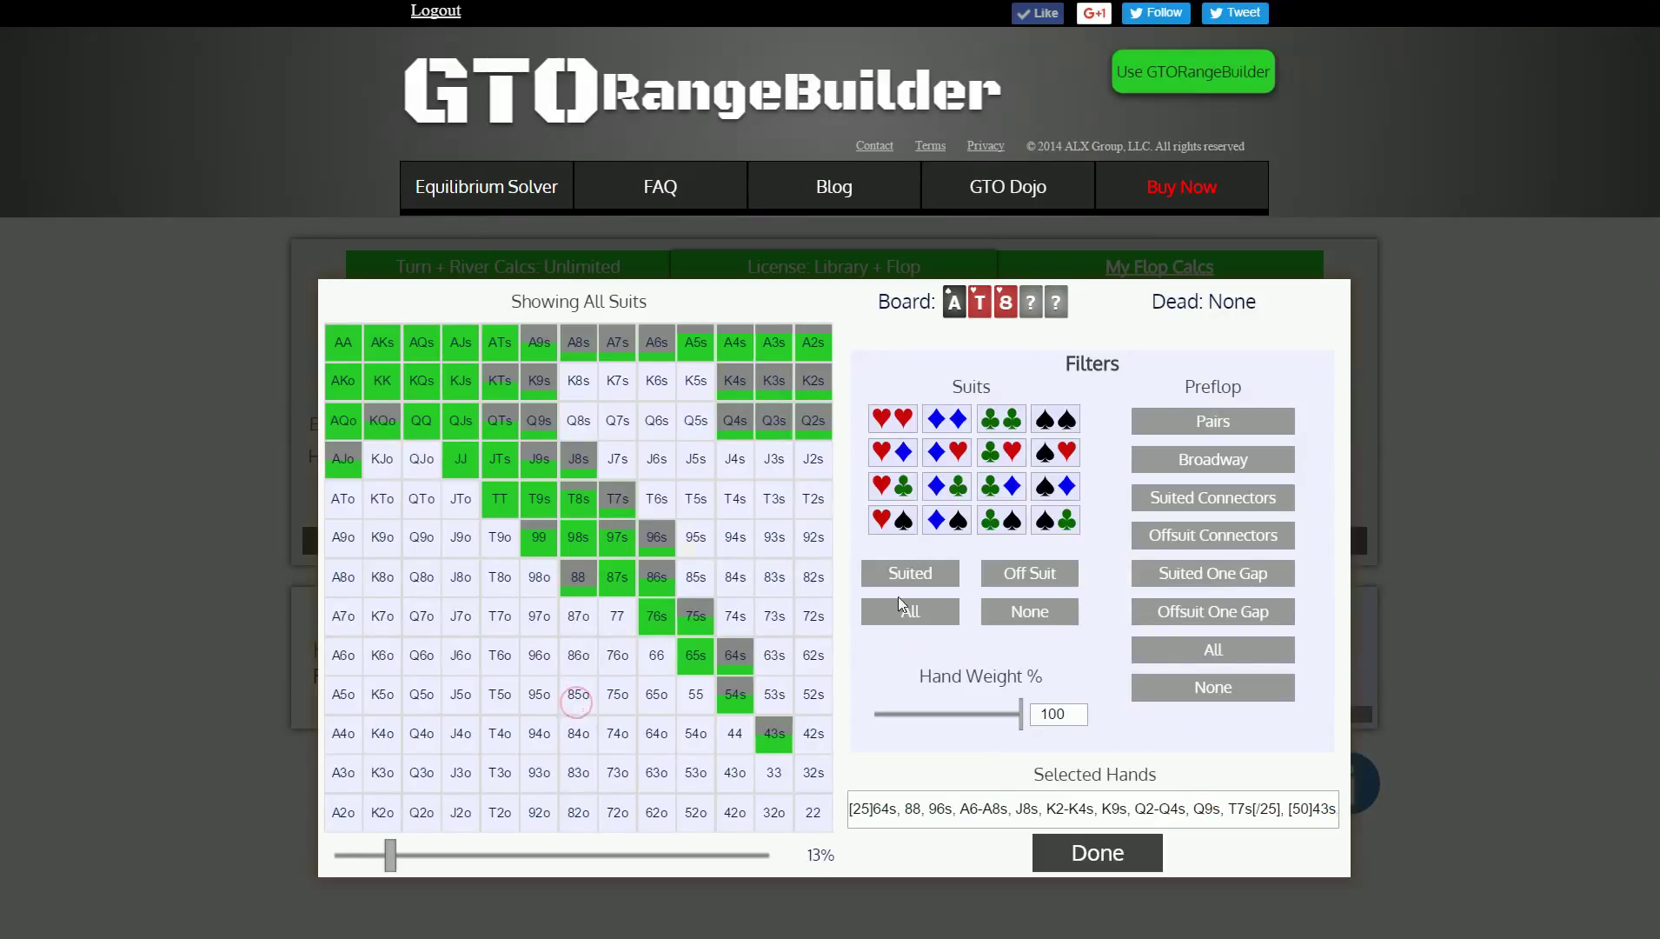
Step: Clear the suit filters in the hero's range editor and remove A8s, A7s, A6s, Q4s, Q3s and Q2s
{"action": "left_click", "coordinate": [1002, 619]}
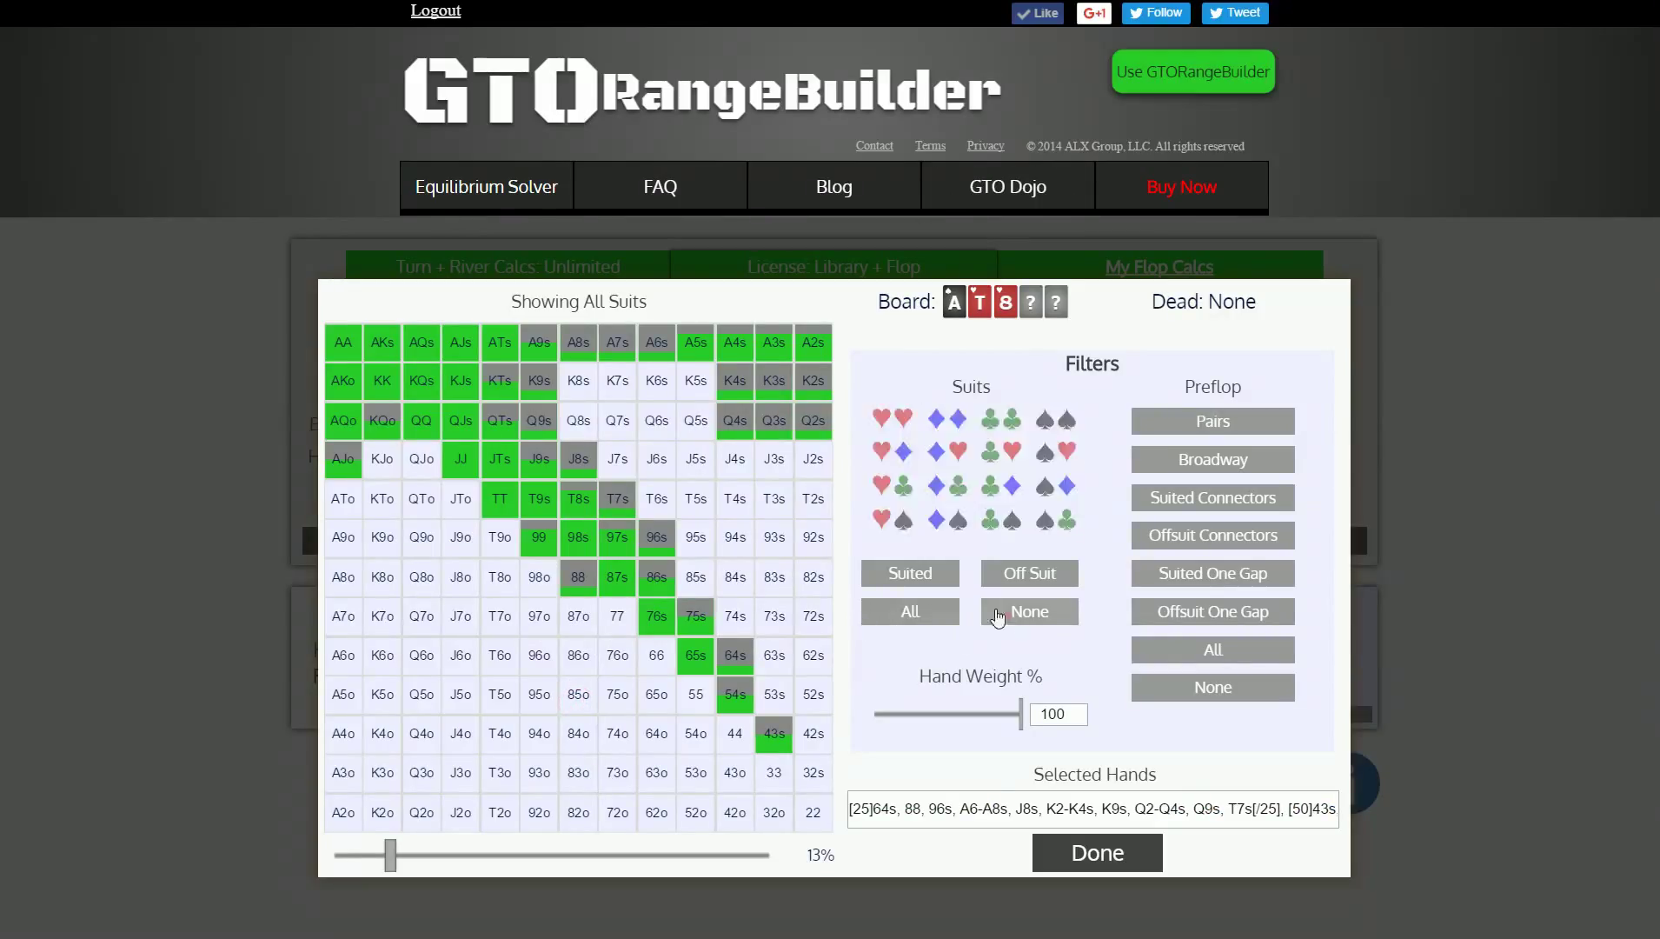
{"action": "left_click", "coordinate": [575, 340]}
{"action": "left_click", "coordinate": [614, 346]}
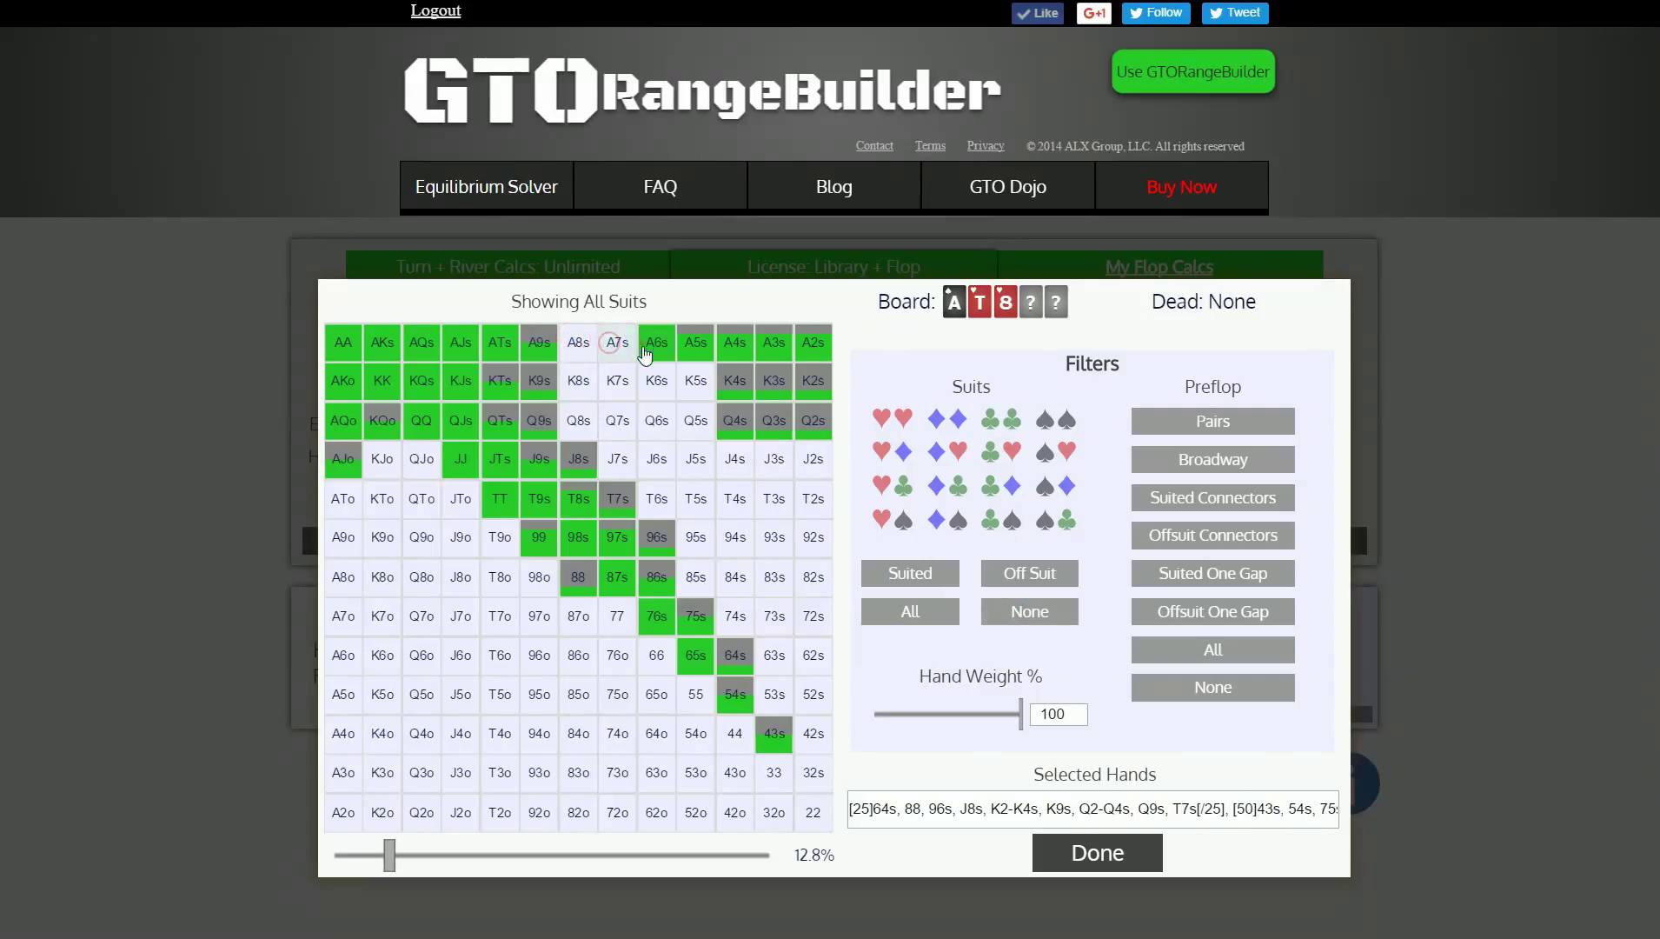
{"action": "left_click", "coordinate": [656, 342]}
{"action": "left_click", "coordinate": [730, 426]}
{"action": "left_click", "coordinate": [774, 423]}
{"action": "left_click", "coordinate": [814, 425]}
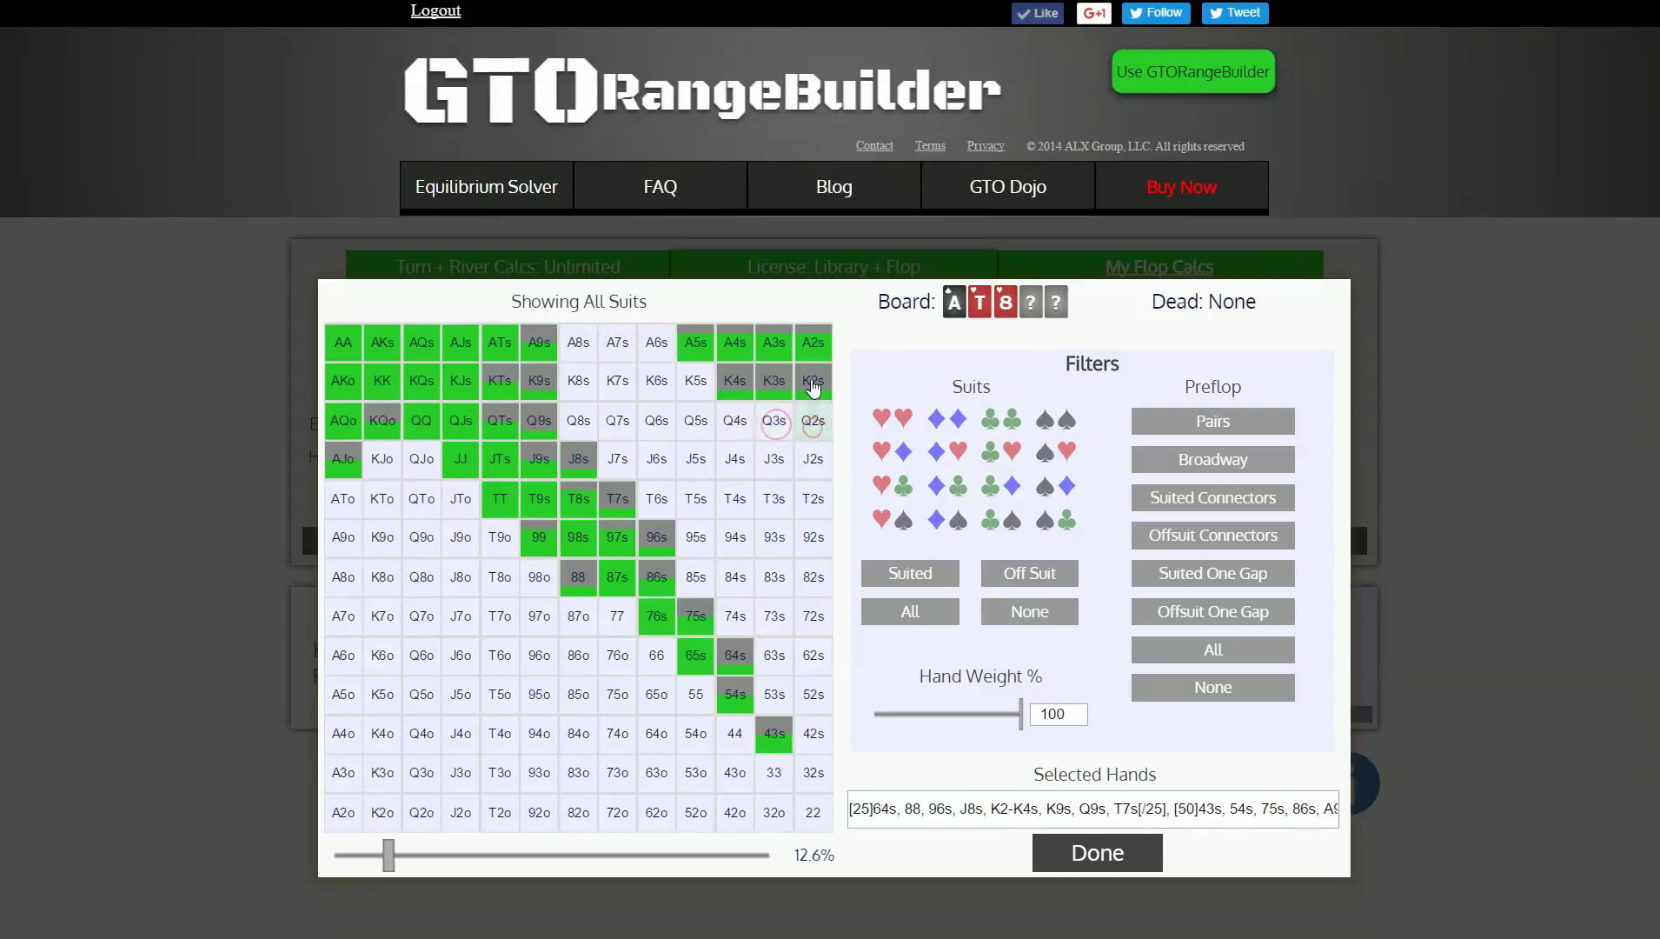
Step: Remove K2s, K3s, K4s, 64s and 75s from the hero's range and accept the edited range
{"action": "left_click", "coordinate": [813, 379]}
{"action": "left_click", "coordinate": [774, 379]}
{"action": "left_click", "coordinate": [734, 382]}
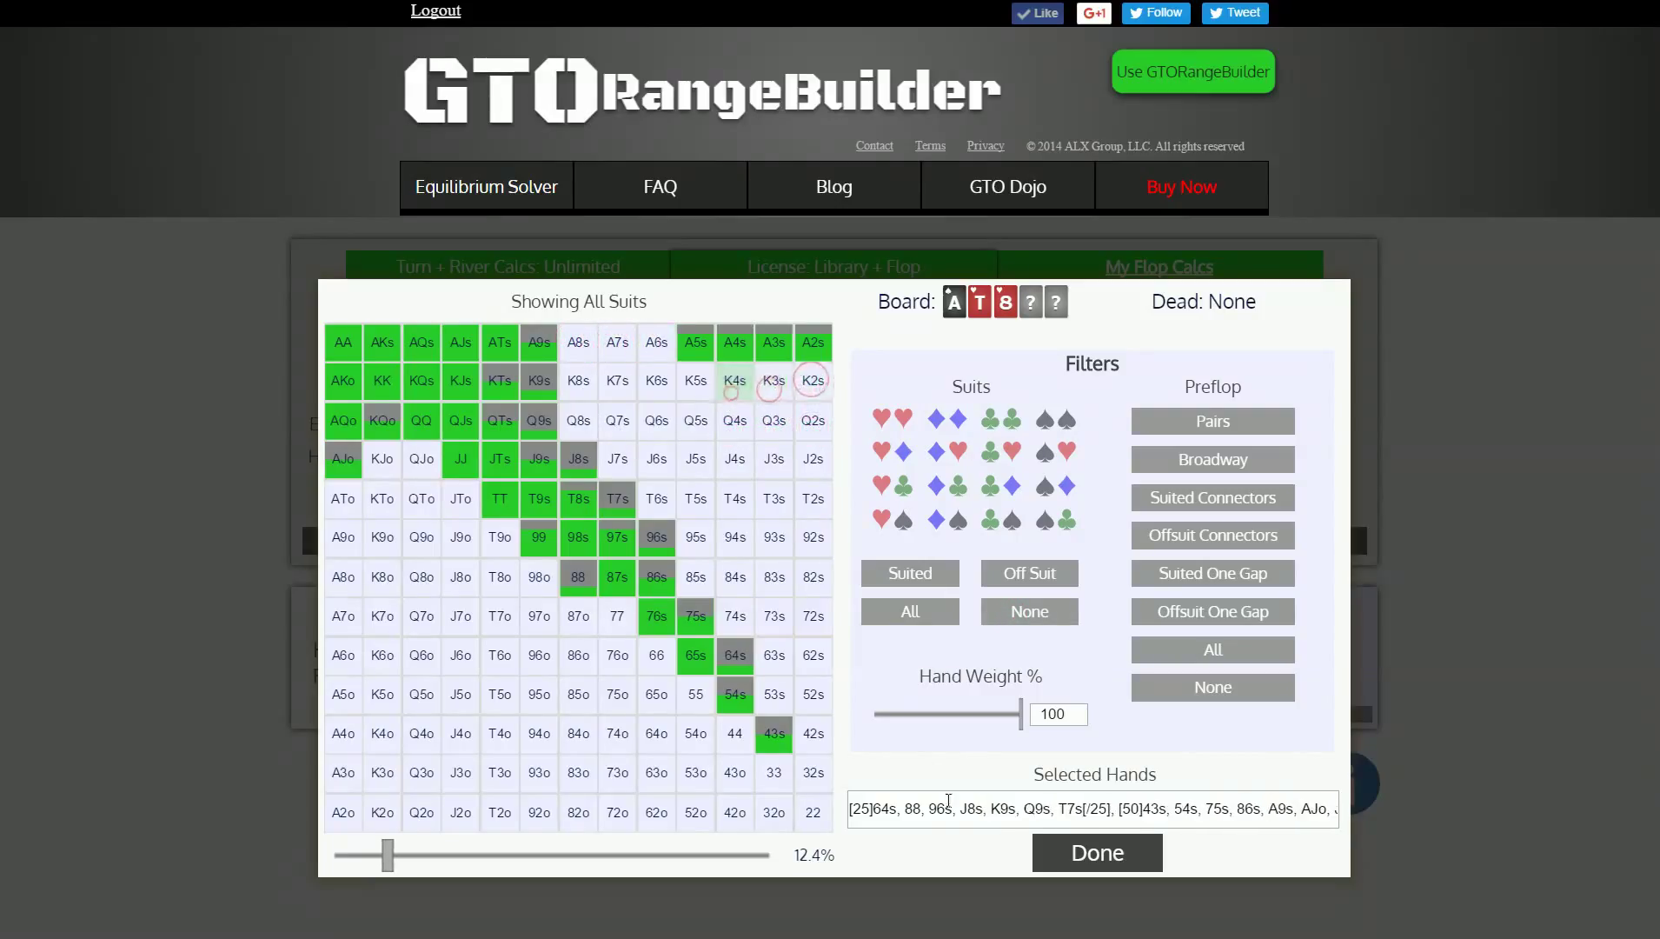
{"action": "left_click", "coordinate": [735, 654]}
{"action": "left_click", "coordinate": [695, 615]}
{"action": "left_click", "coordinate": [1050, 865]}
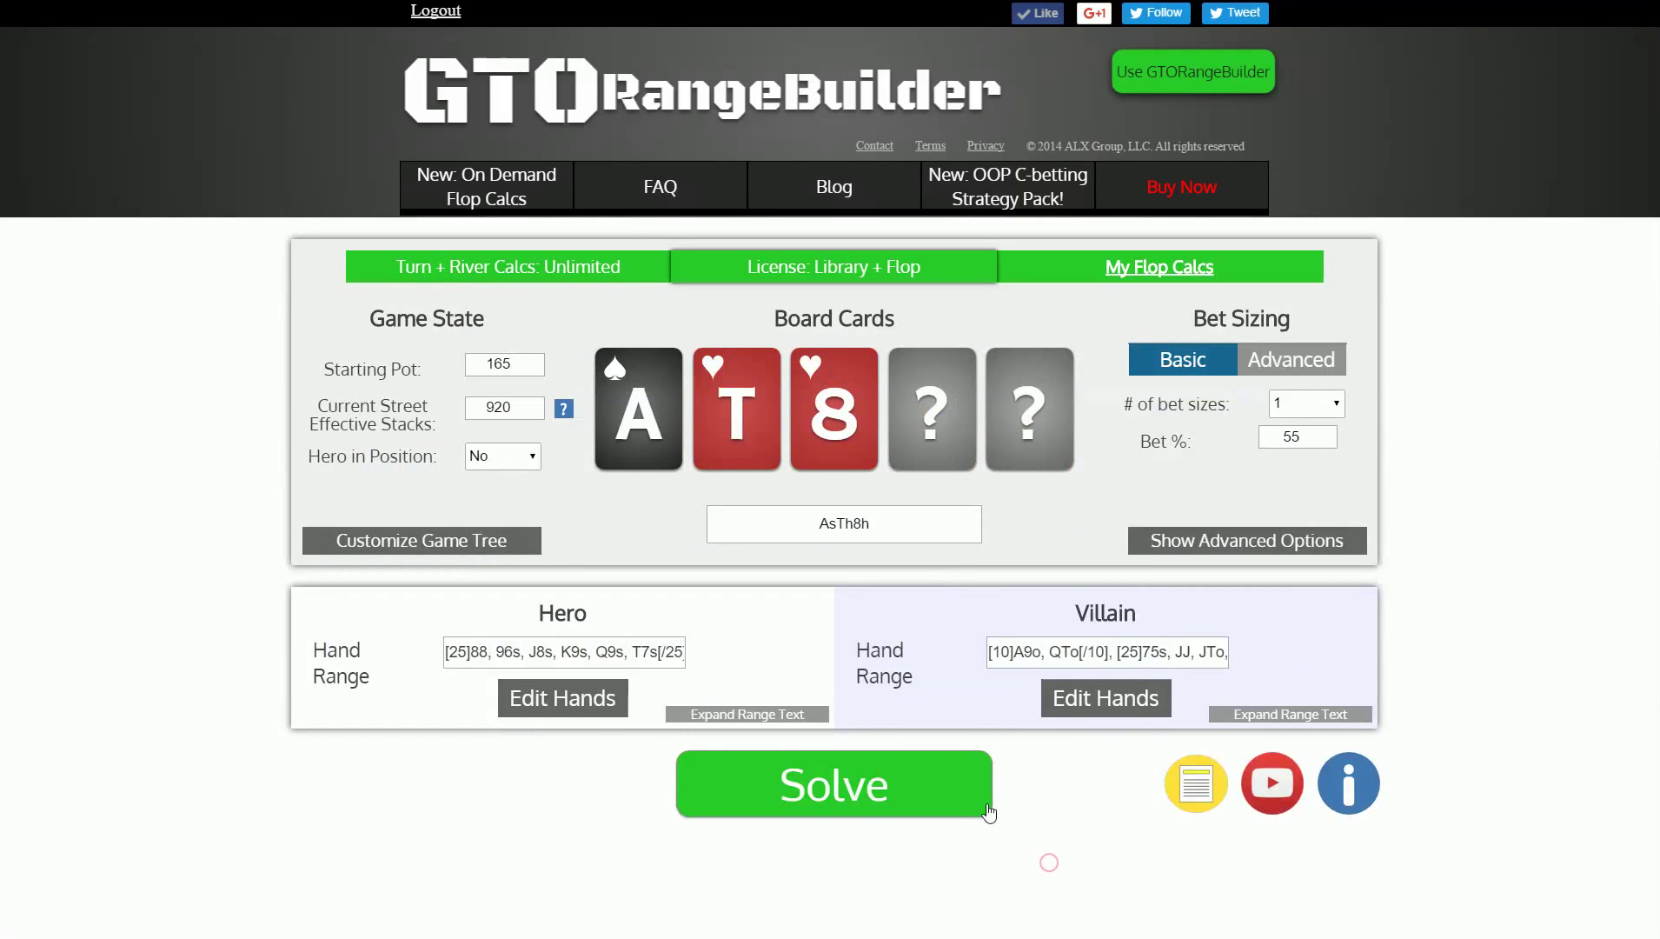
Step: Submit the AsTh8h flop scenario for solving and check its status in the flop solution history
{"action": "left_click", "coordinate": [925, 792]}
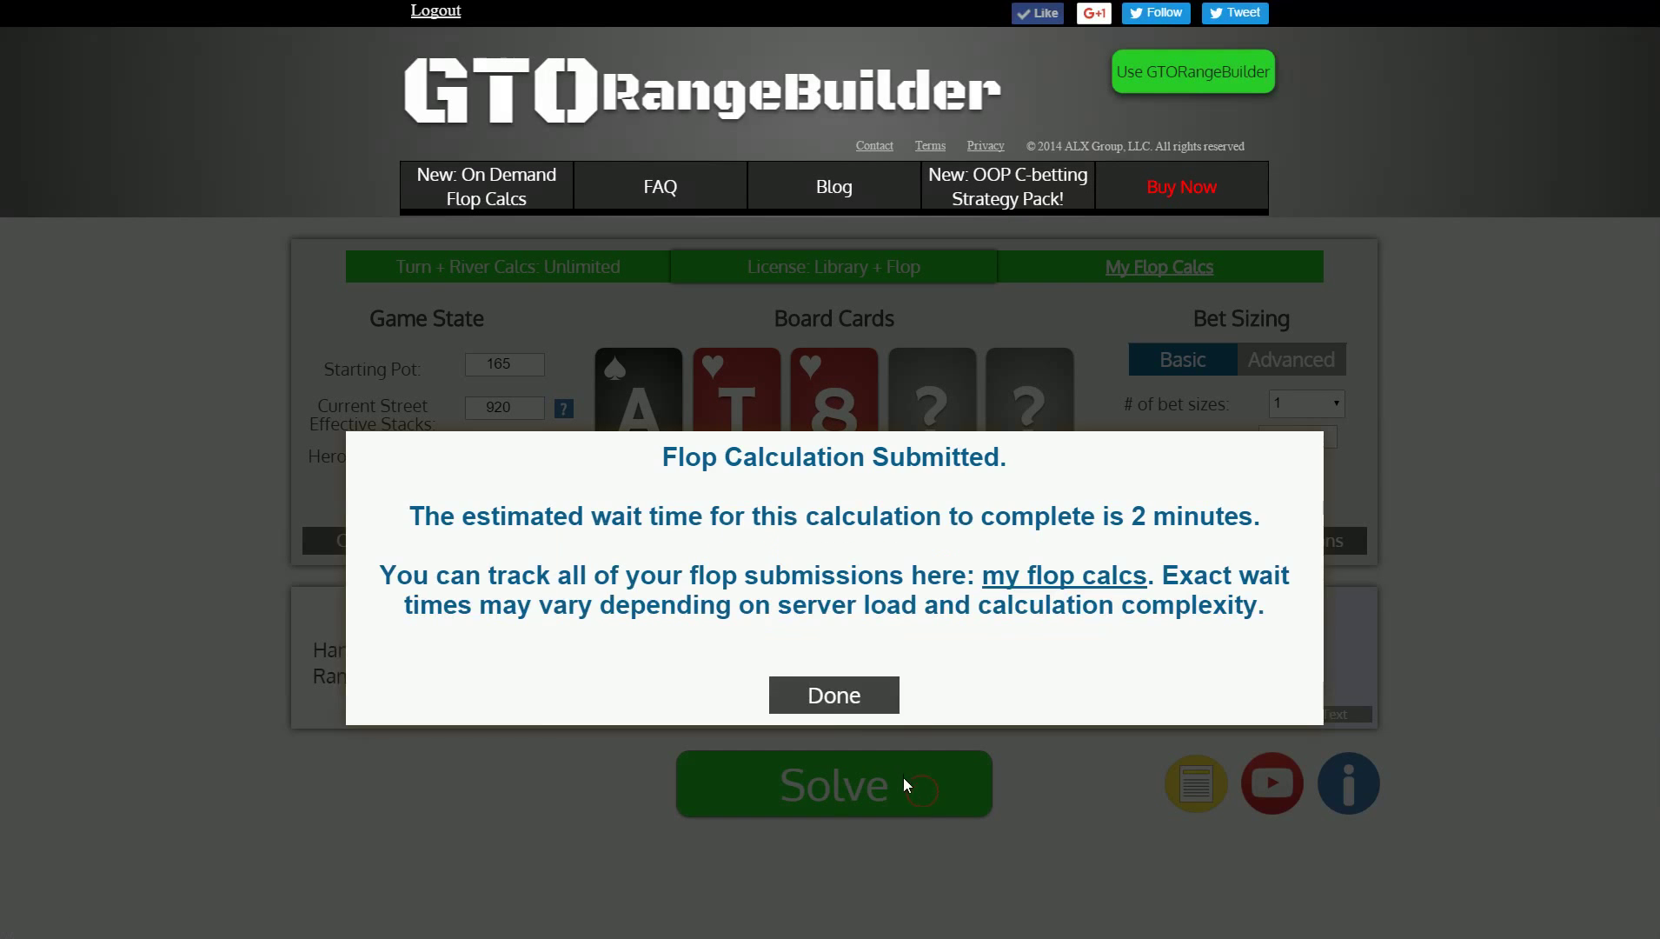
{"action": "left_click", "coordinate": [832, 695]}
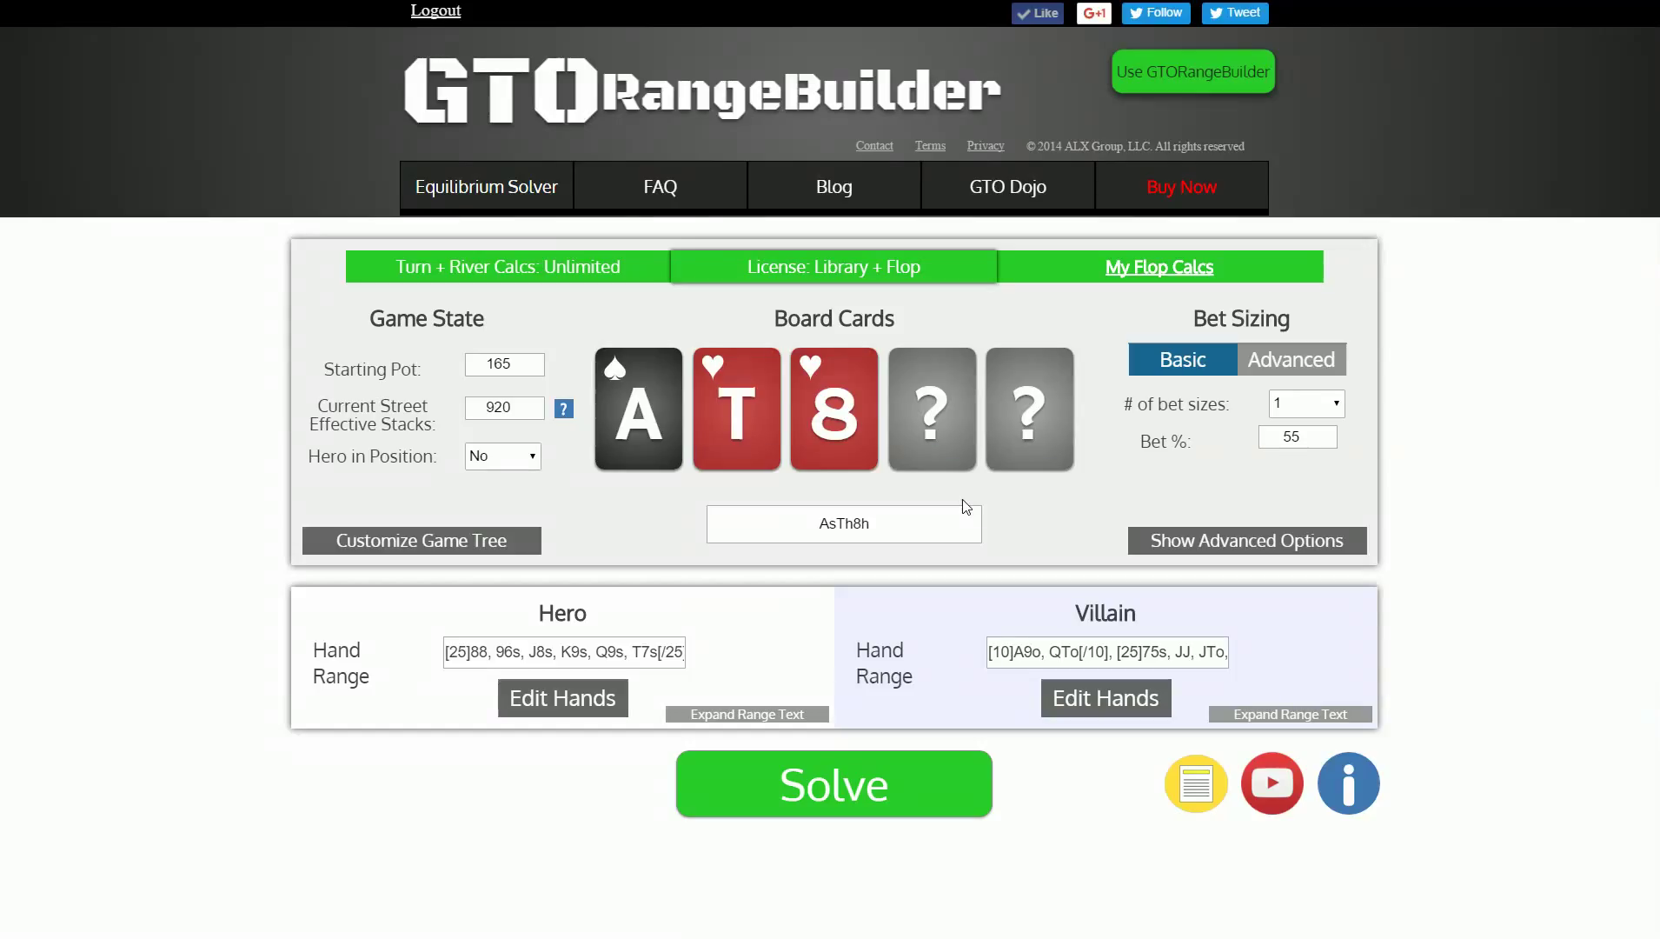
{"action": "left_click", "coordinate": [1151, 272]}
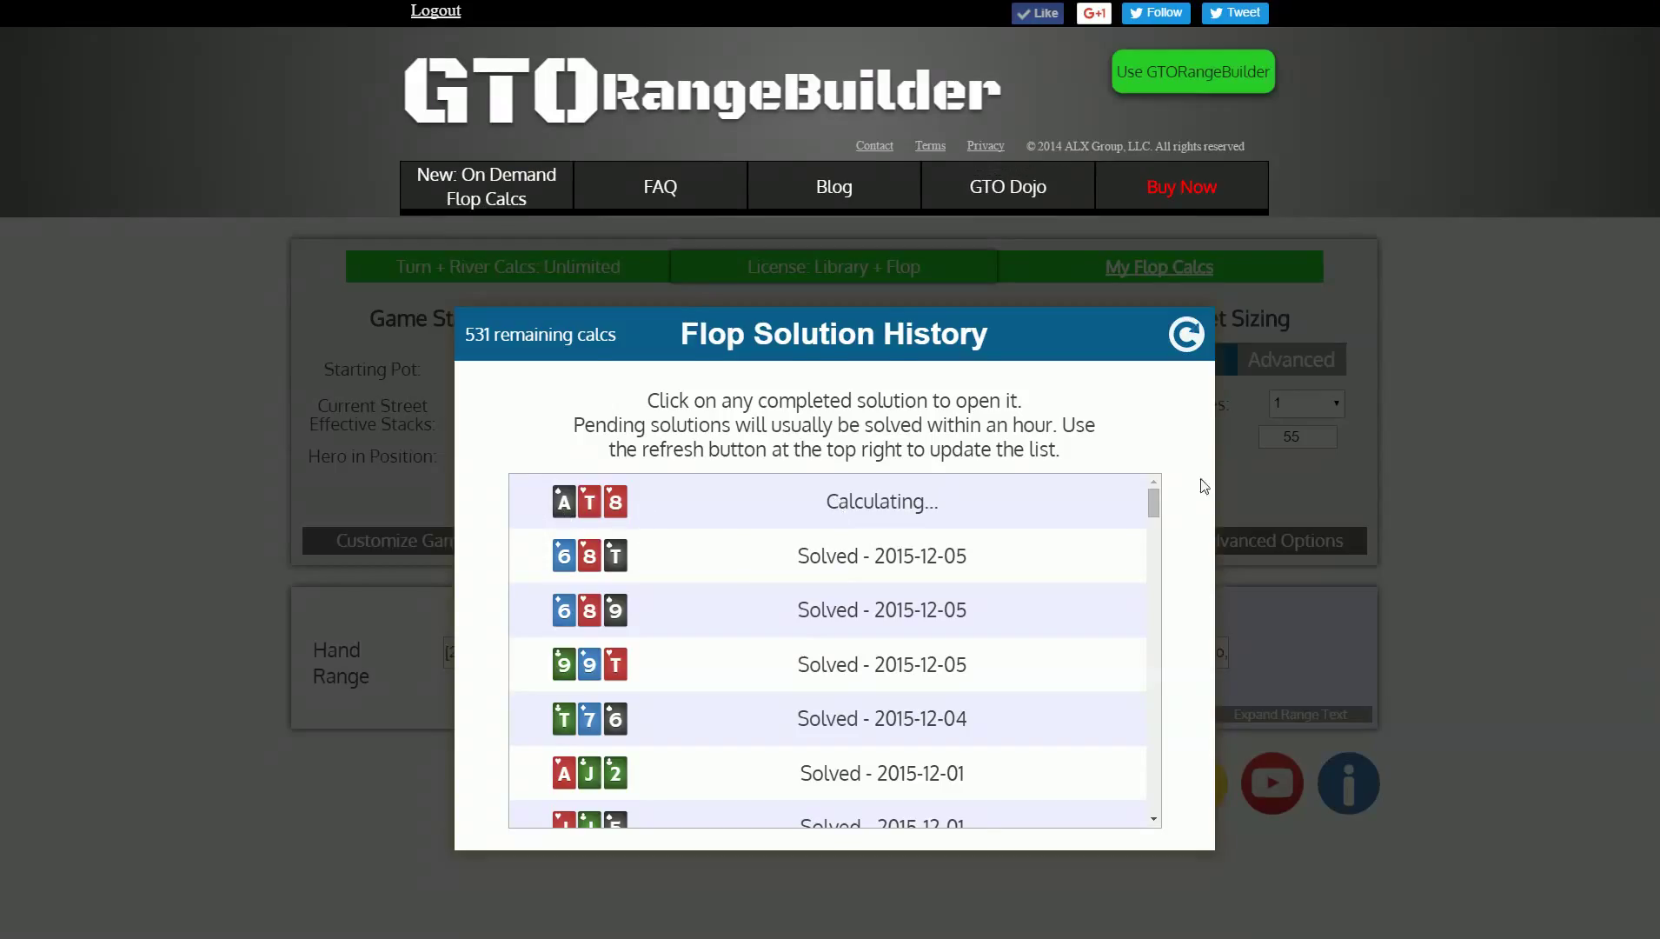
{"action": "left_click", "coordinate": [1377, 484]}
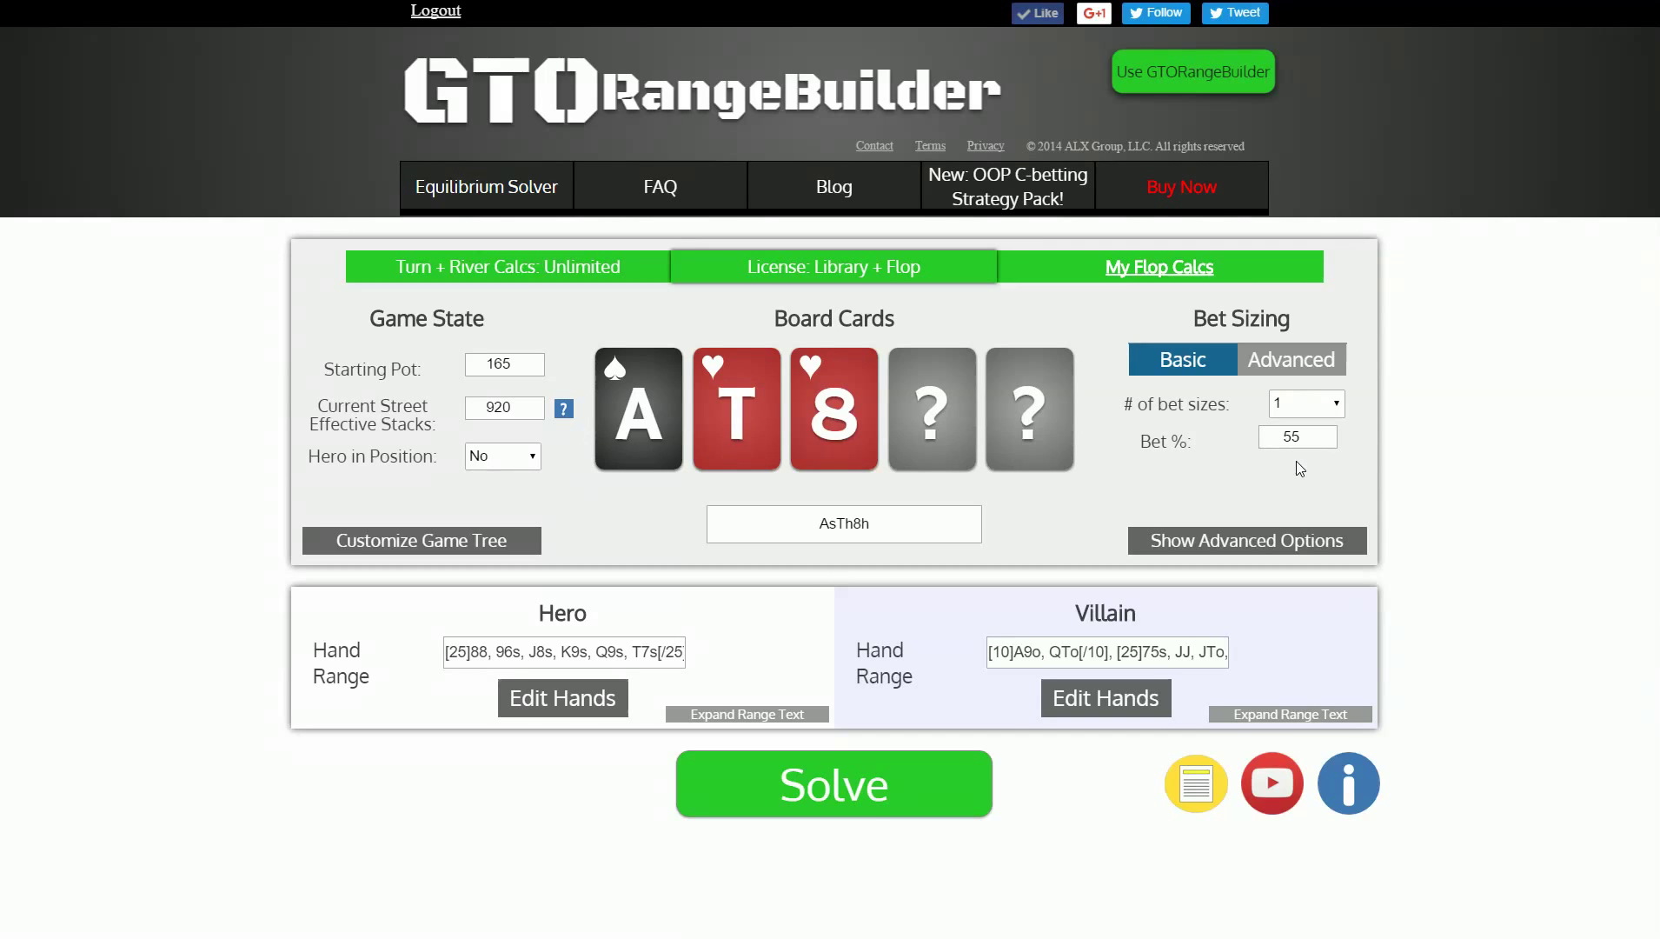
Step: Open the purchase options and examine the GTO Flop+ 6 Month and monthly subscription plans and prices
{"action": "left_click", "coordinate": [1165, 191]}
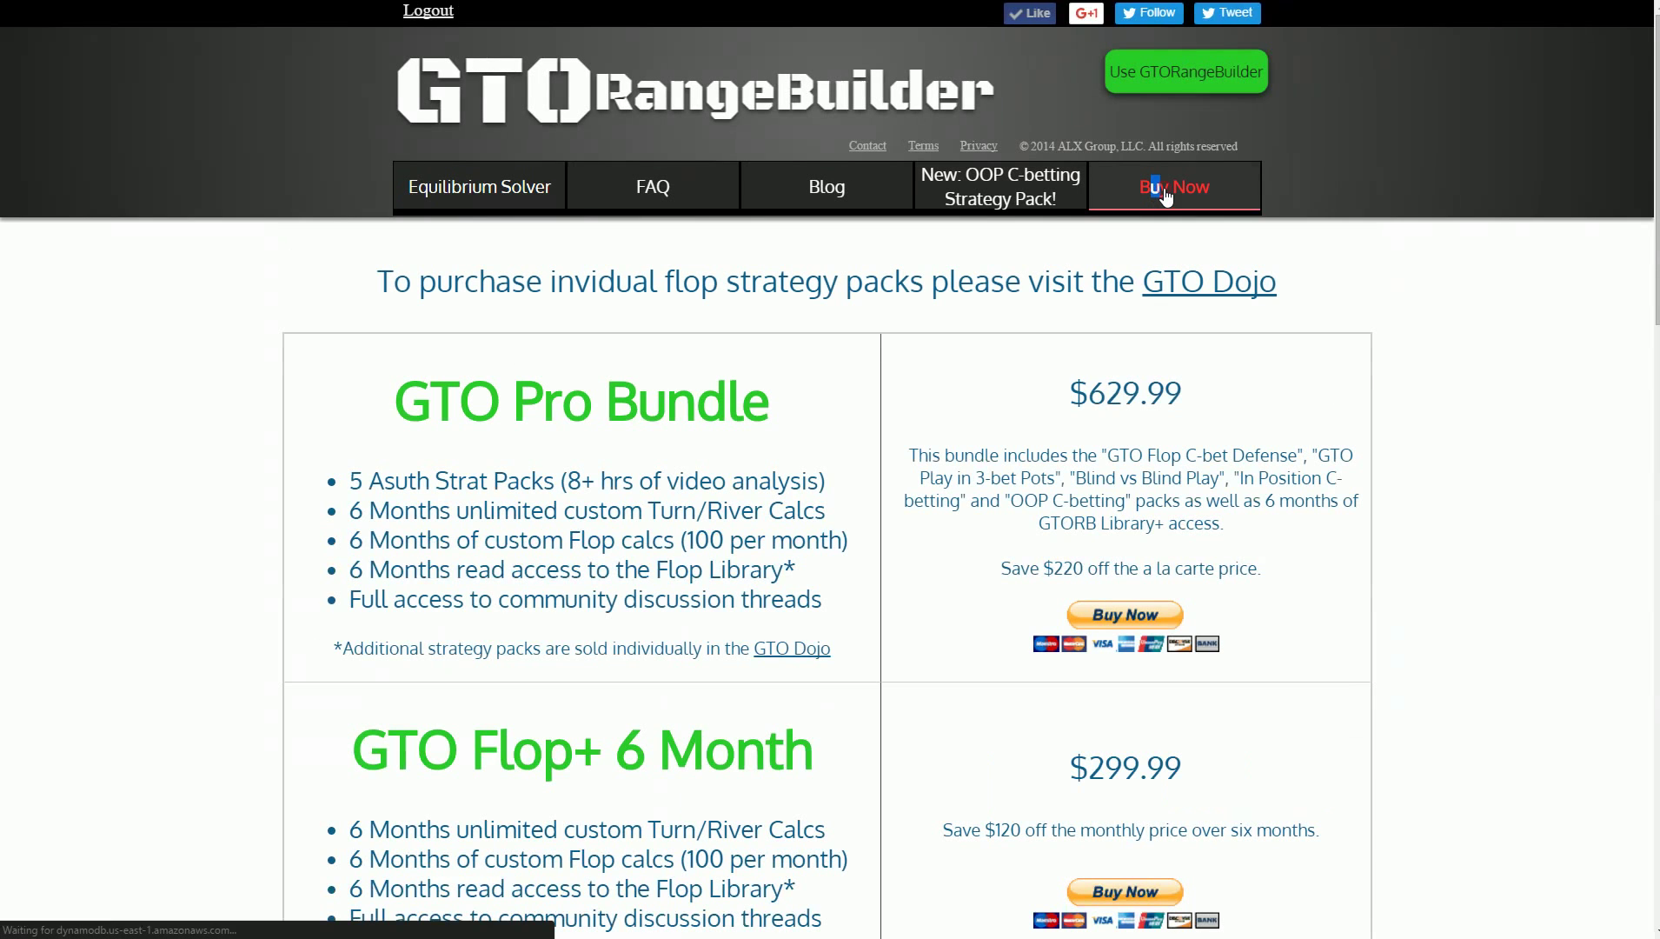
{"action": "scroll", "coordinate": [1645, 358], "scroll_direction": "down", "scroll_amount": 6}
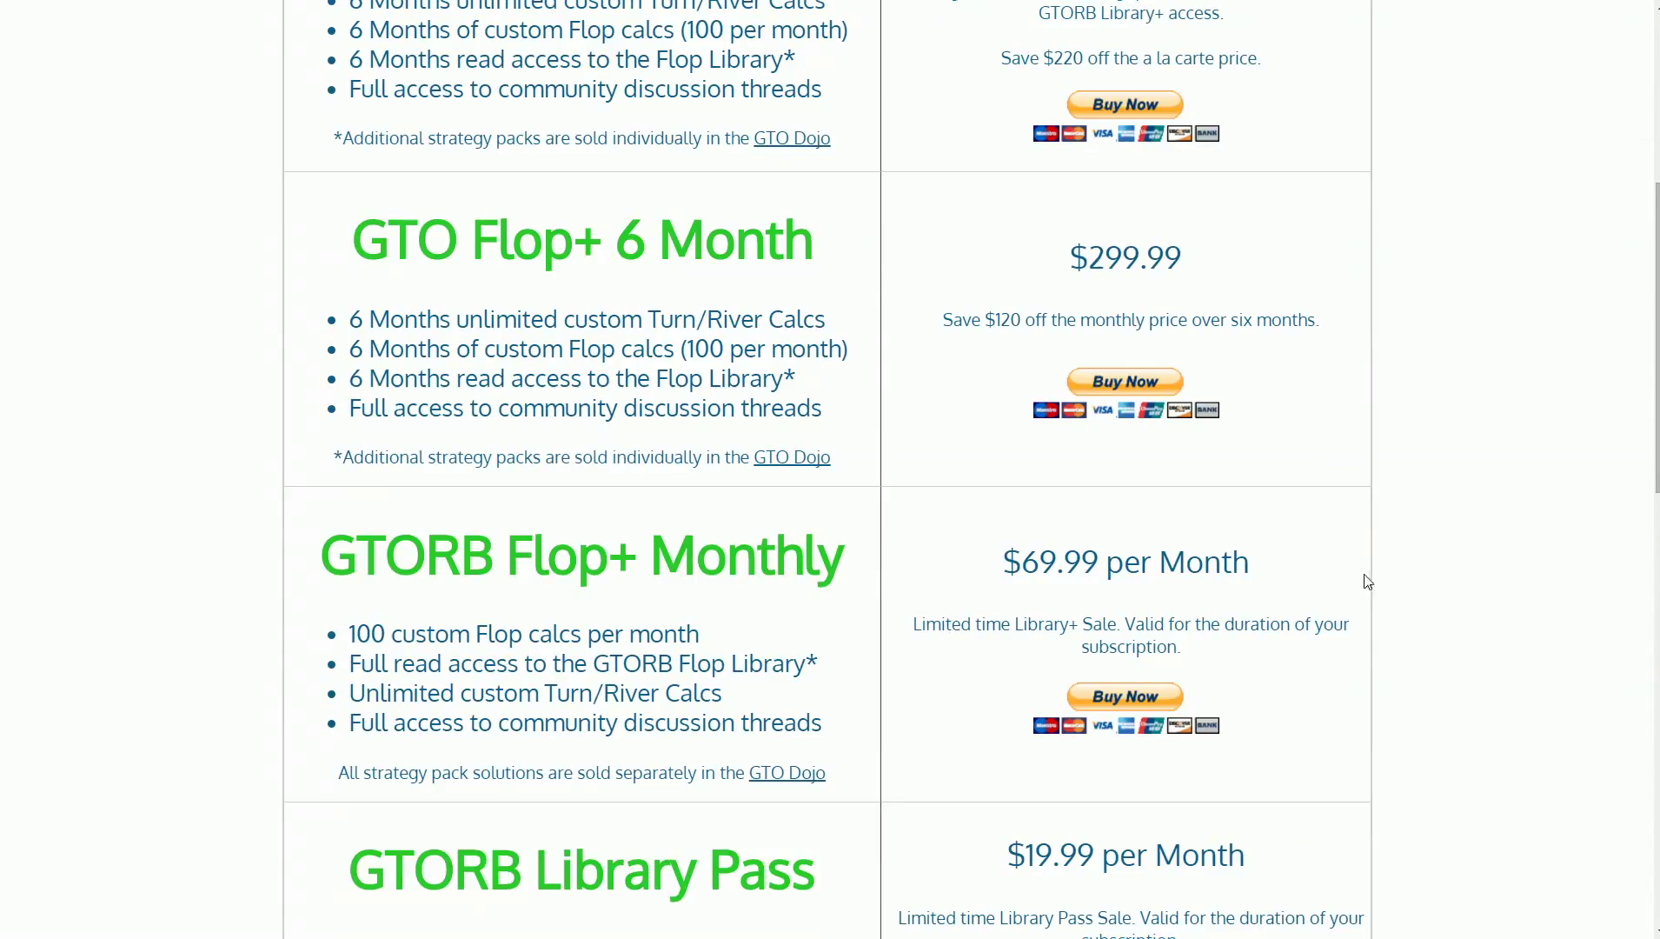
{"action": "double_click", "coordinate": [1078, 258]}
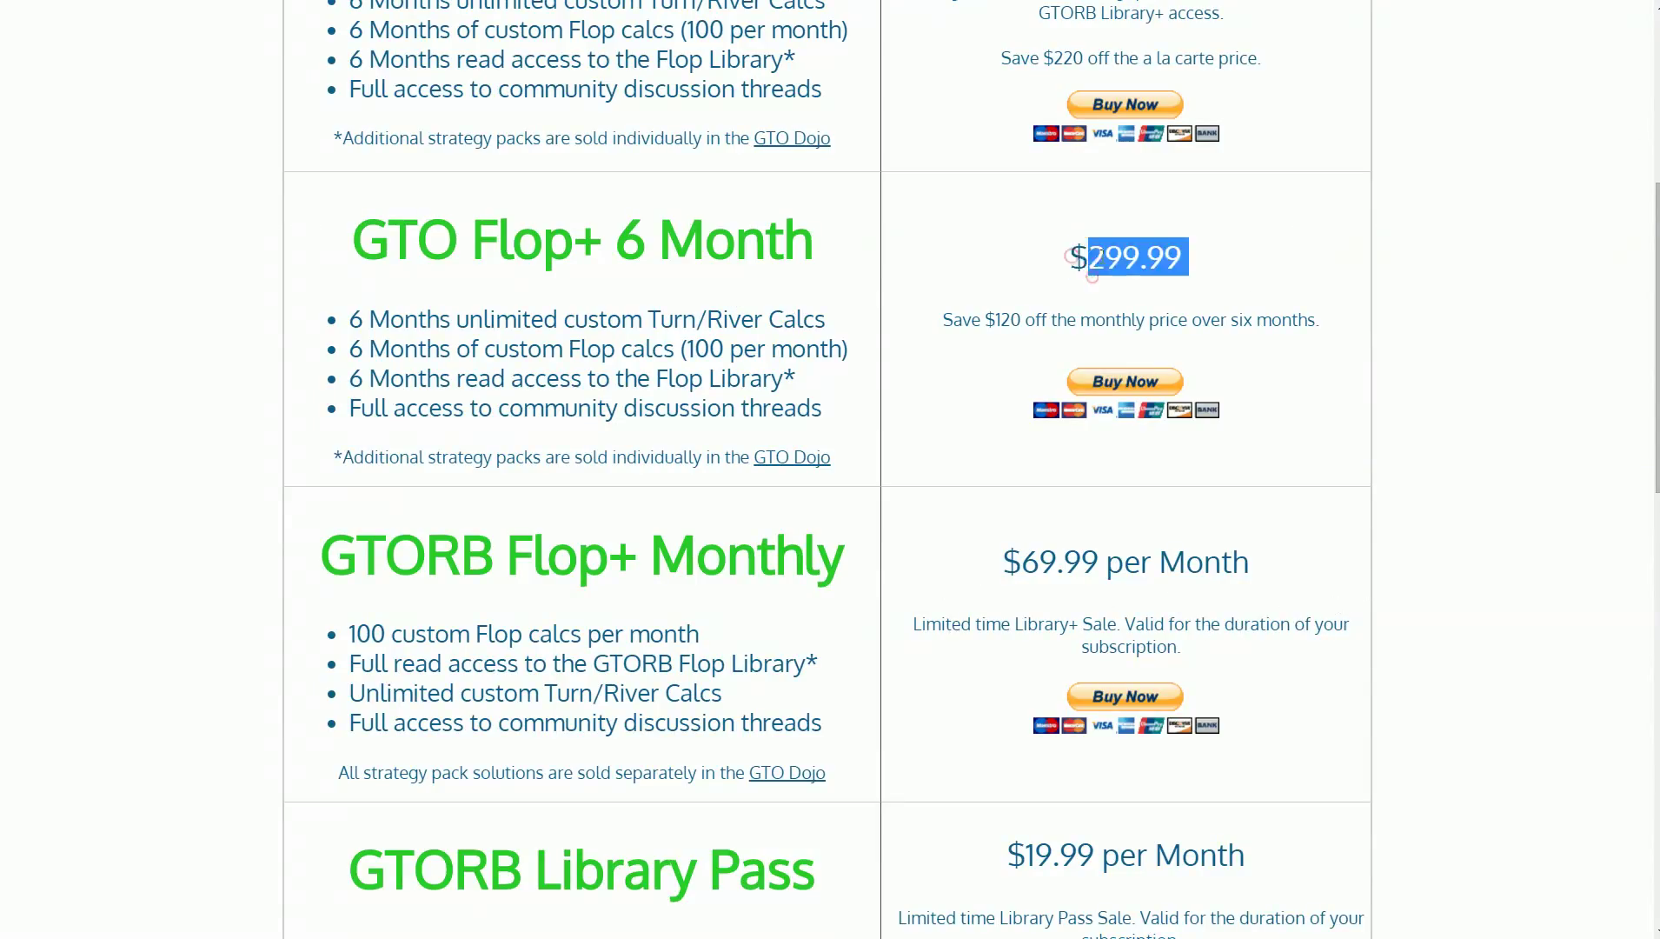
{"action": "left_click", "coordinate": [1091, 292]}
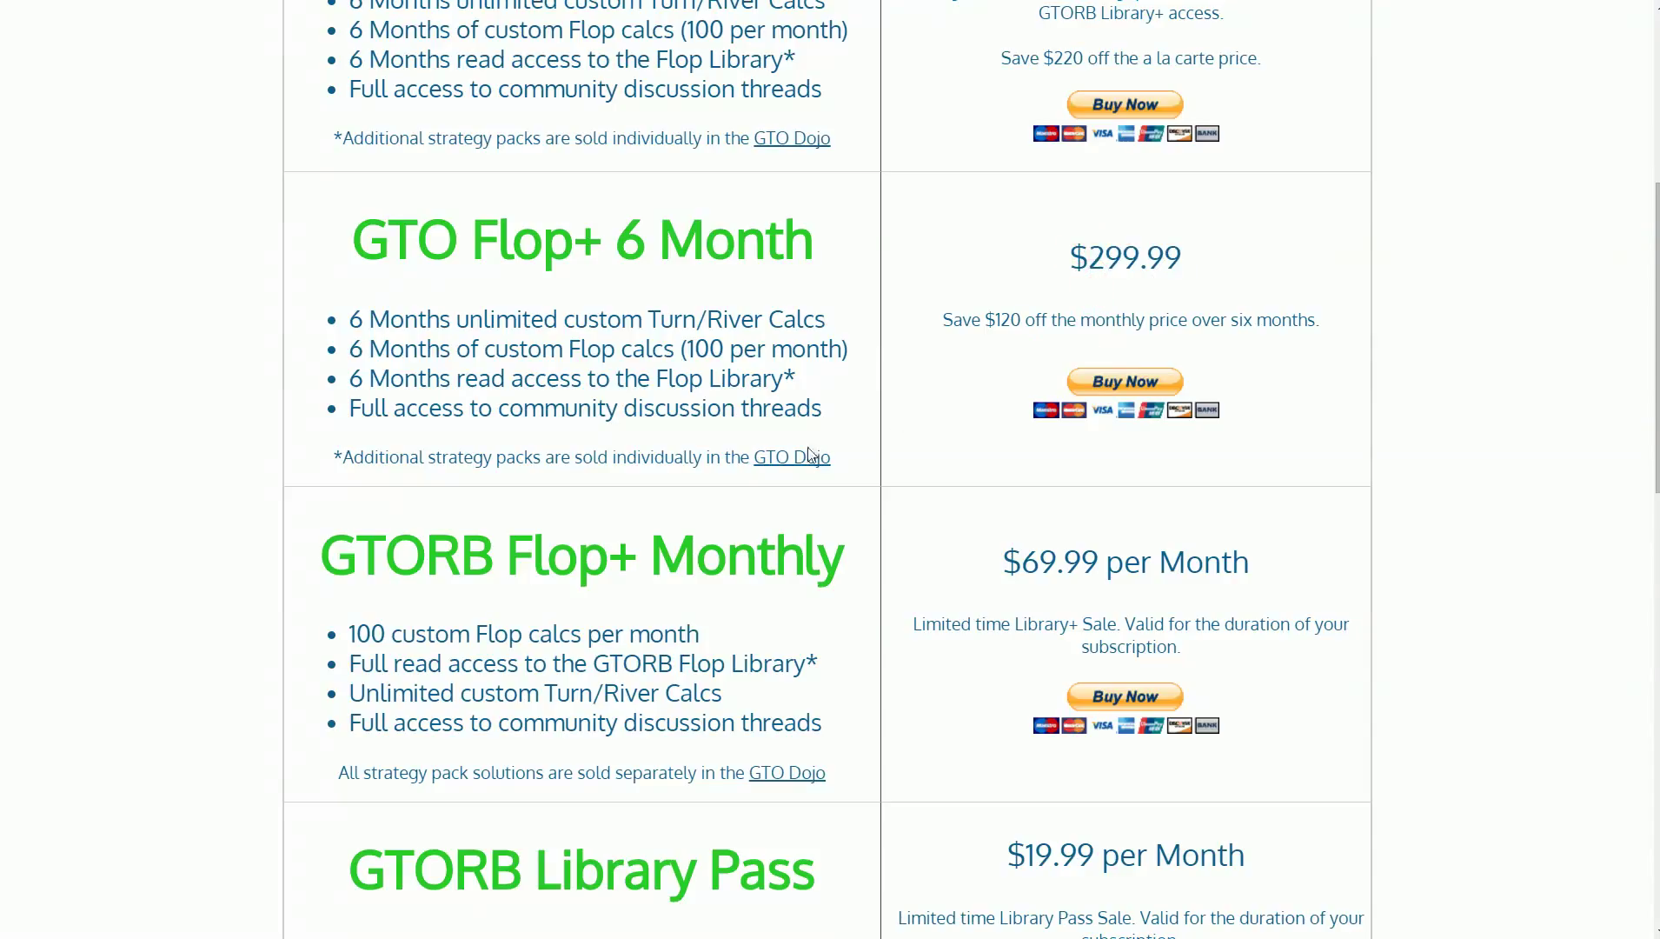